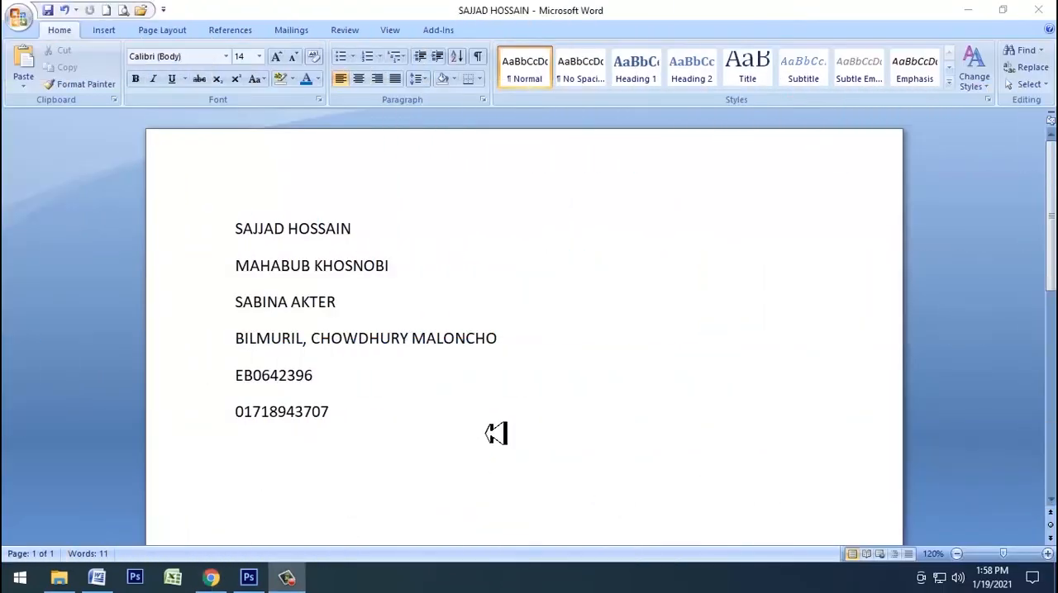
# Step: Switch to Chrome, search the web for "PCC BD" in a new tab, and open the Bangladesh Police clearance site's registration form
pyautogui.click(456, 464)
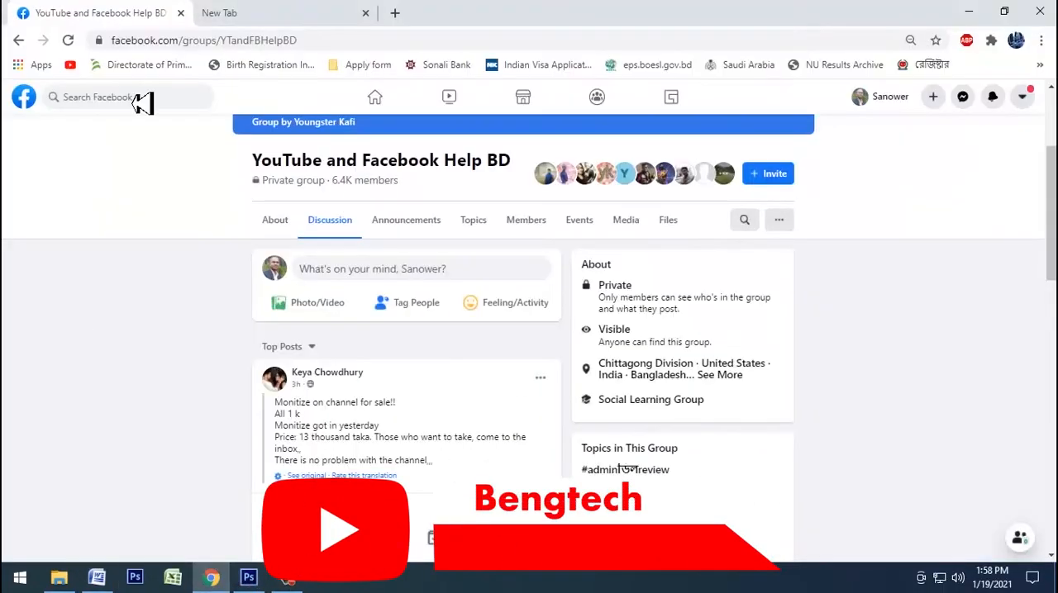
pyautogui.click(396, 14)
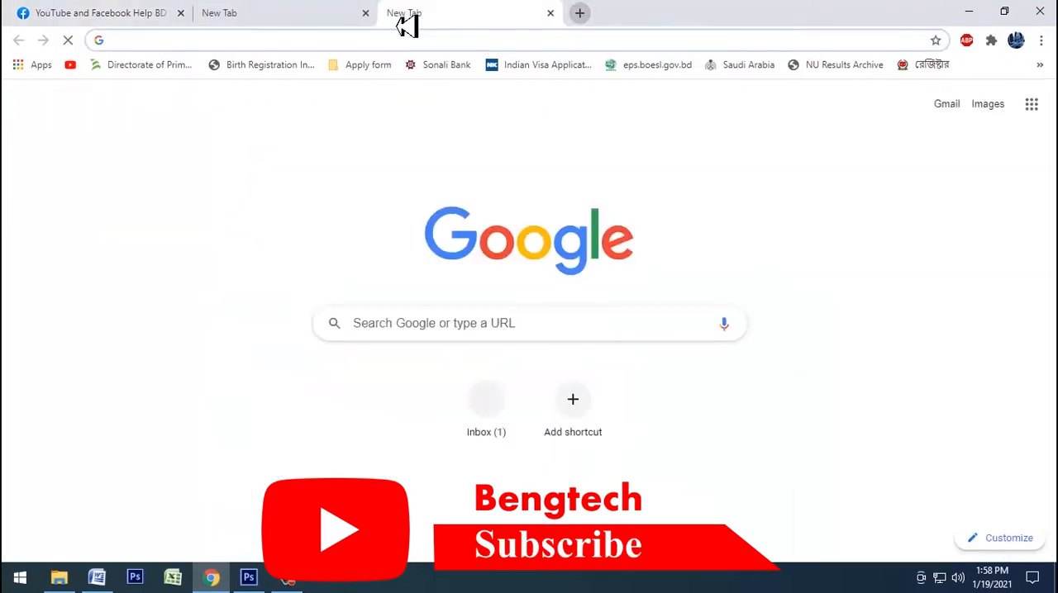
pyautogui.write('PCC BD')
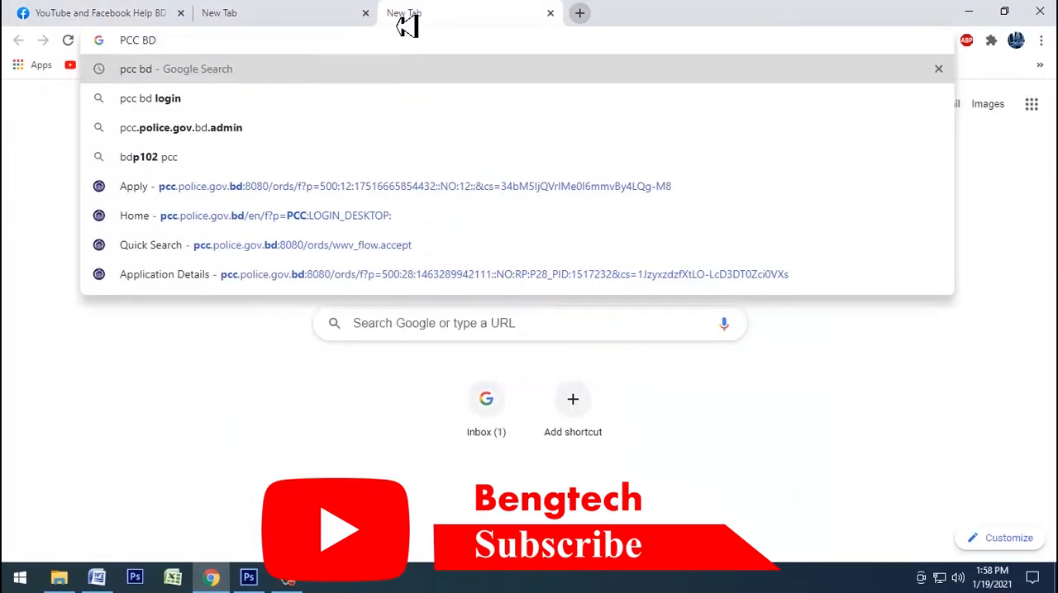
pyautogui.press('Return')
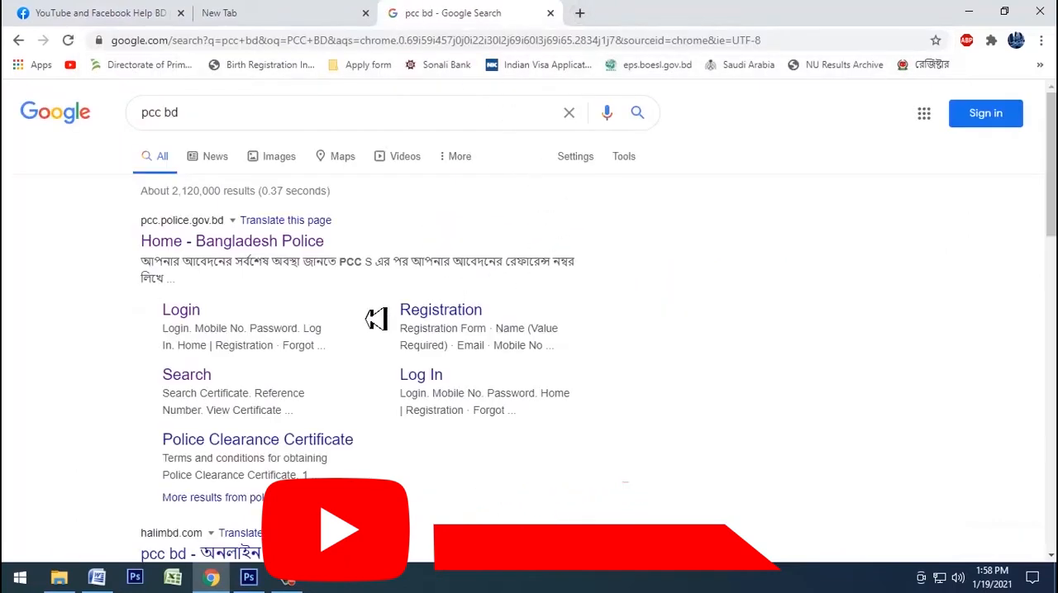
pyautogui.click(283, 250)
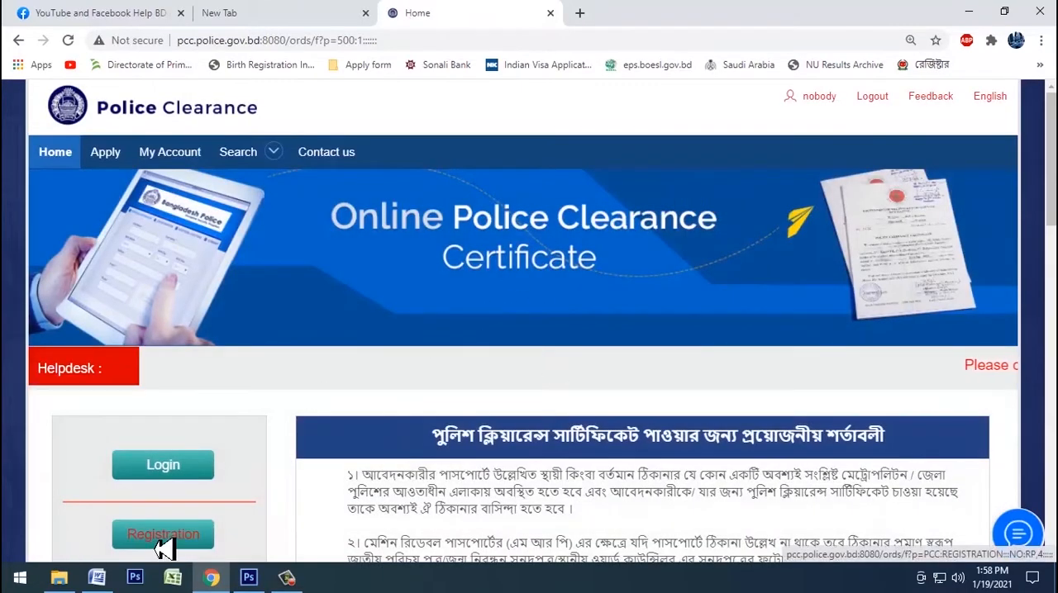
pyautogui.click(165, 538)
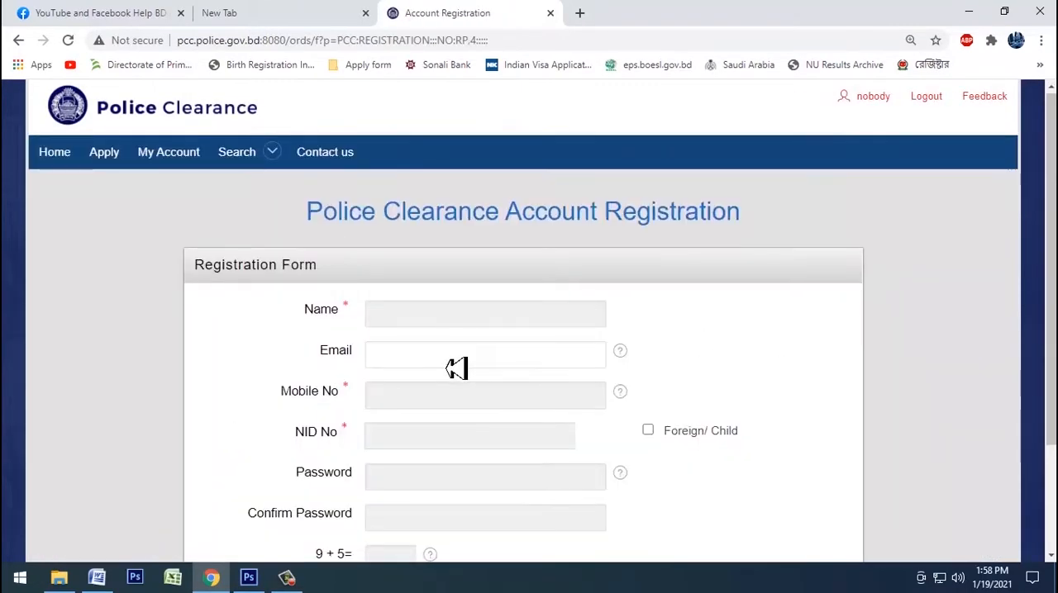
# Step: Copy the applicant's full name from the Word document into the Name field of the registration form
pyautogui.scroll(-1, 456, 366)
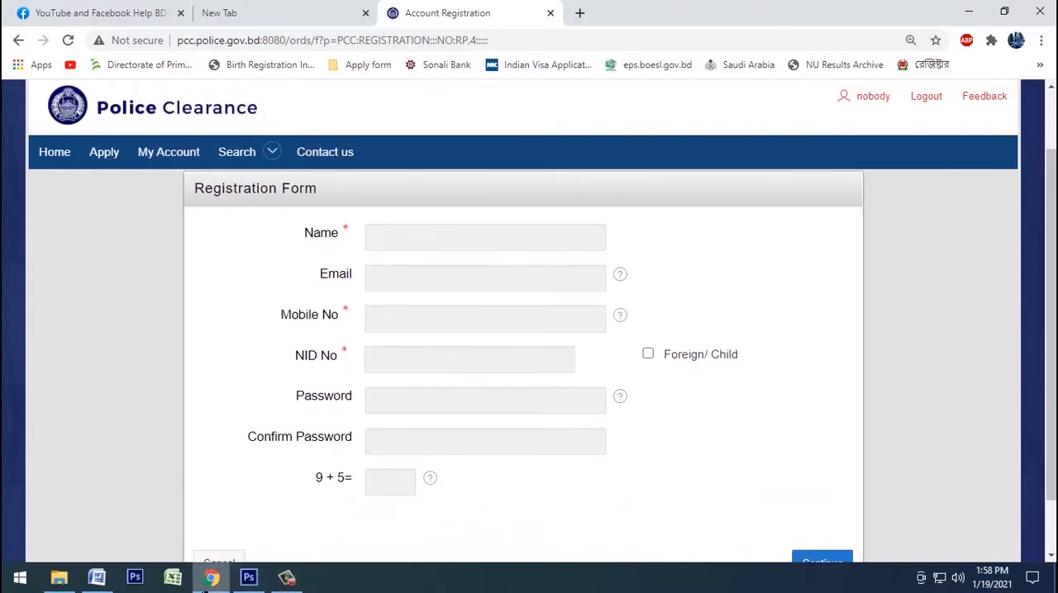
pyautogui.click(99, 581)
pyautogui.click(372, 231)
pyautogui.click(207, 247)
pyautogui.hotkey('ctrl', 'c')
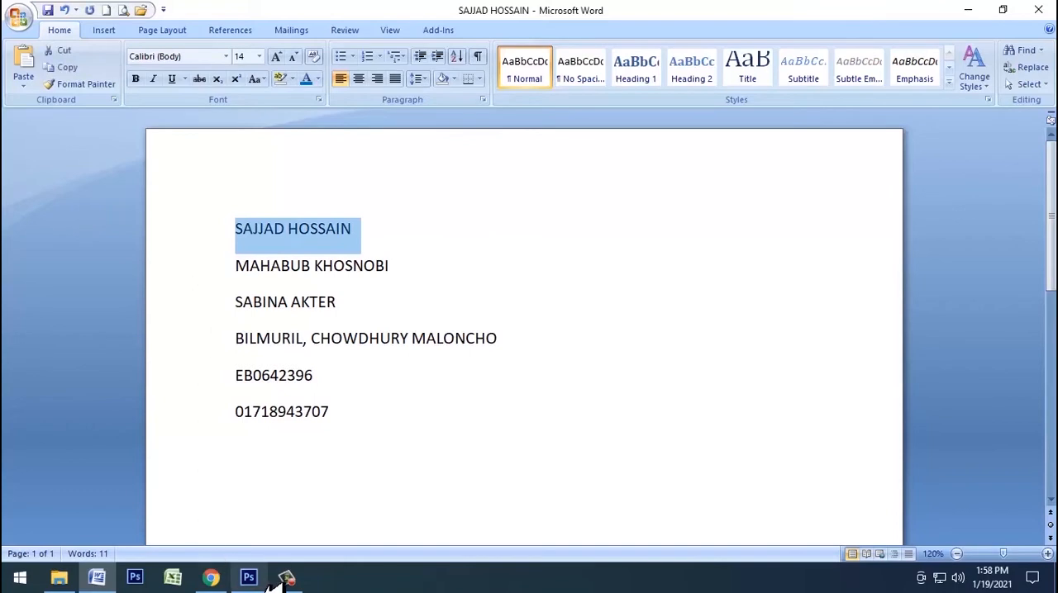
pyautogui.click(211, 577)
pyautogui.click(423, 241)
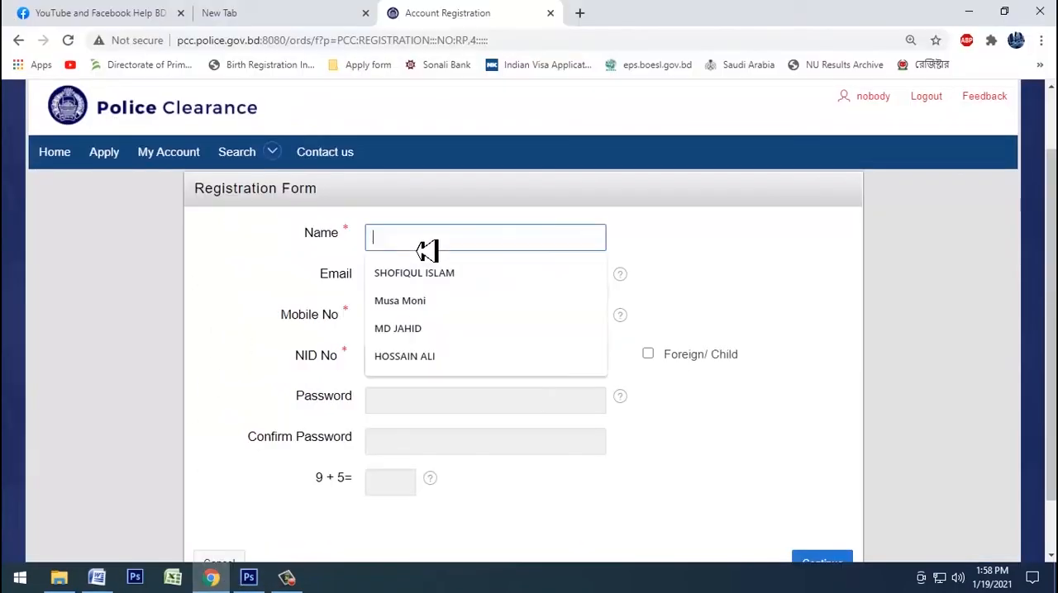
pyautogui.hotkey('ctrl', 'v')
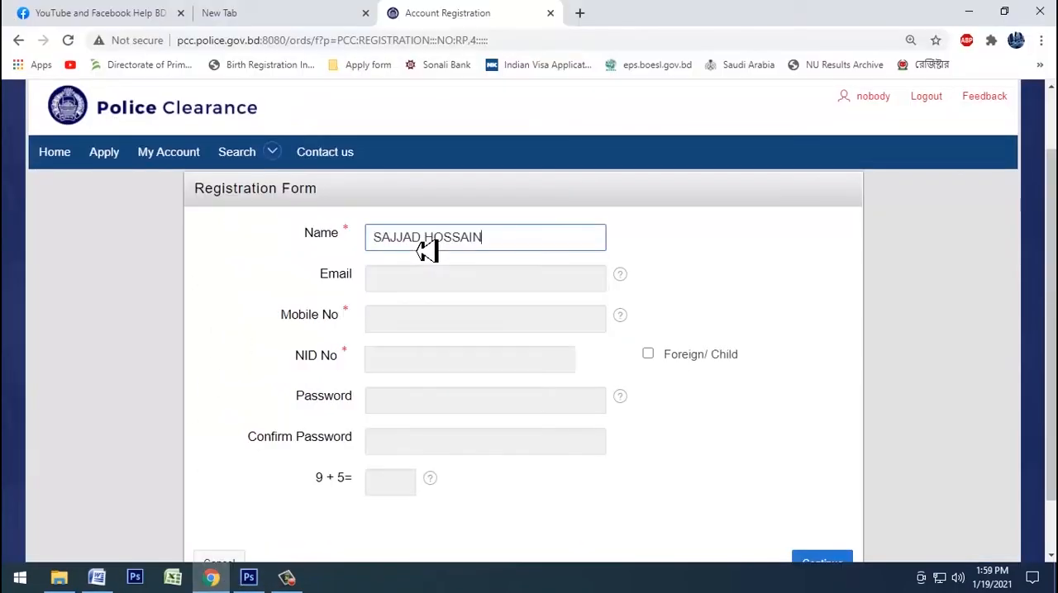
# Step: Copy the applicant's mobile number from the Word document into the Mobile No field of the registration form
pyautogui.click(97, 576)
pyautogui.moveTo(361, 427); pyautogui.dragTo(228, 427)
pyautogui.hotkey('ctrl', 'c')
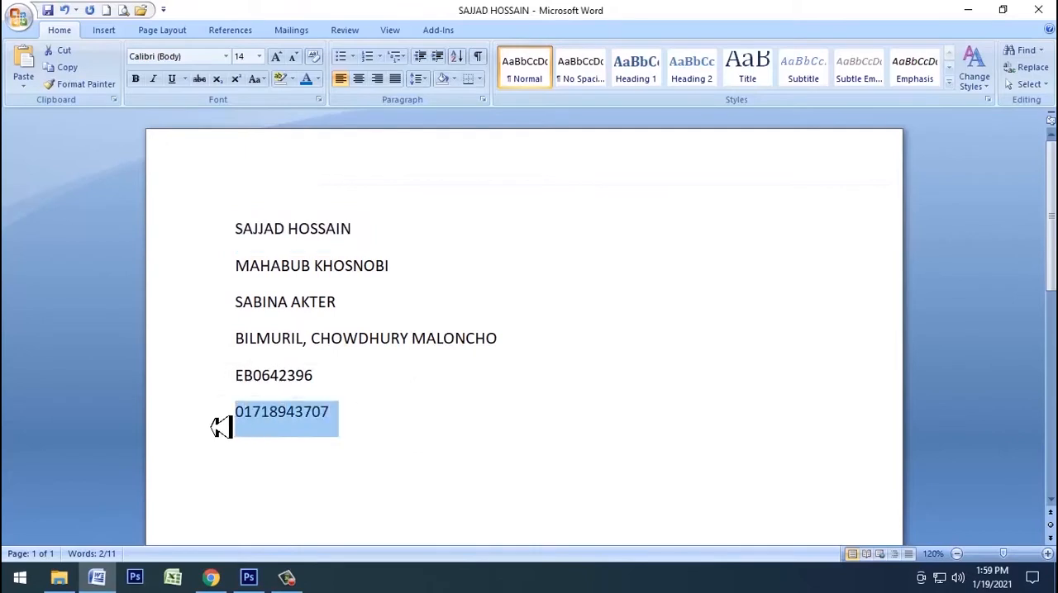
pyautogui.click(211, 576)
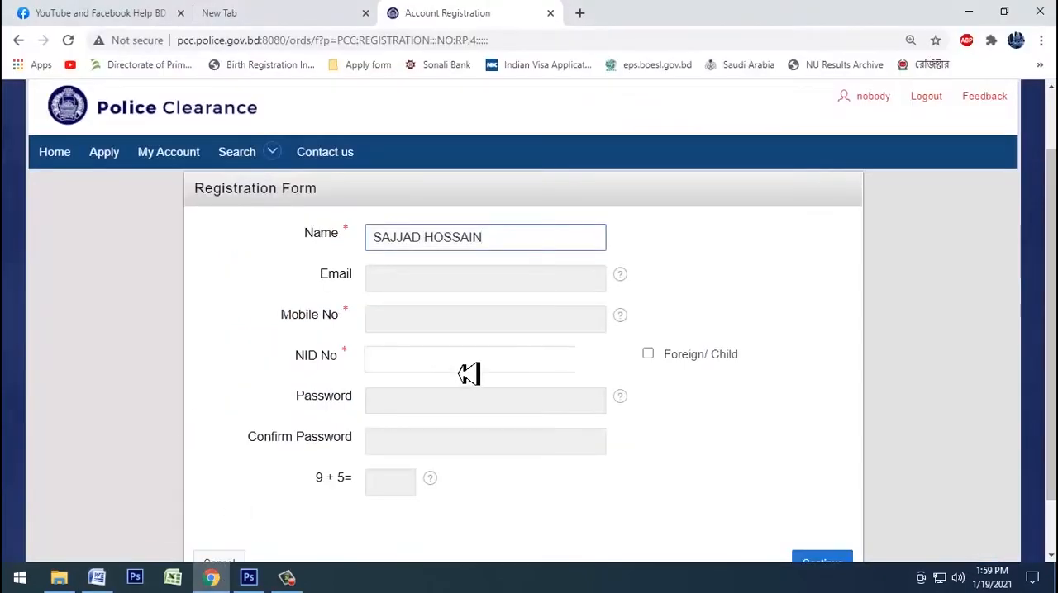
pyautogui.click(456, 327)
pyautogui.hotkey('ctrl', 'v')
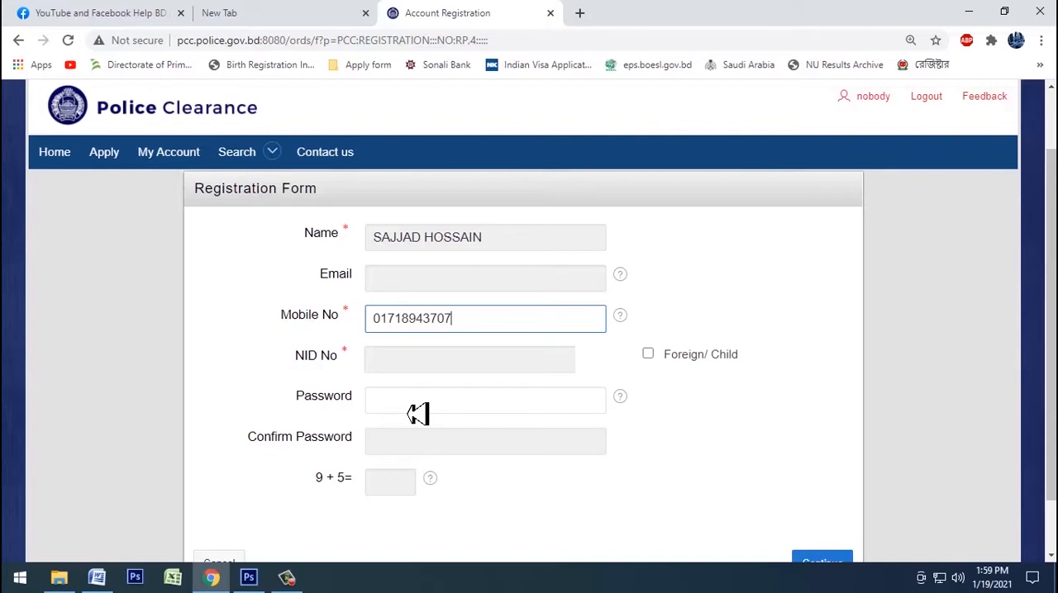
# Step: Mark the registration as Foreign/ Child and enter the account password in both the Password and Confirm Password fields
pyautogui.click(660, 362)
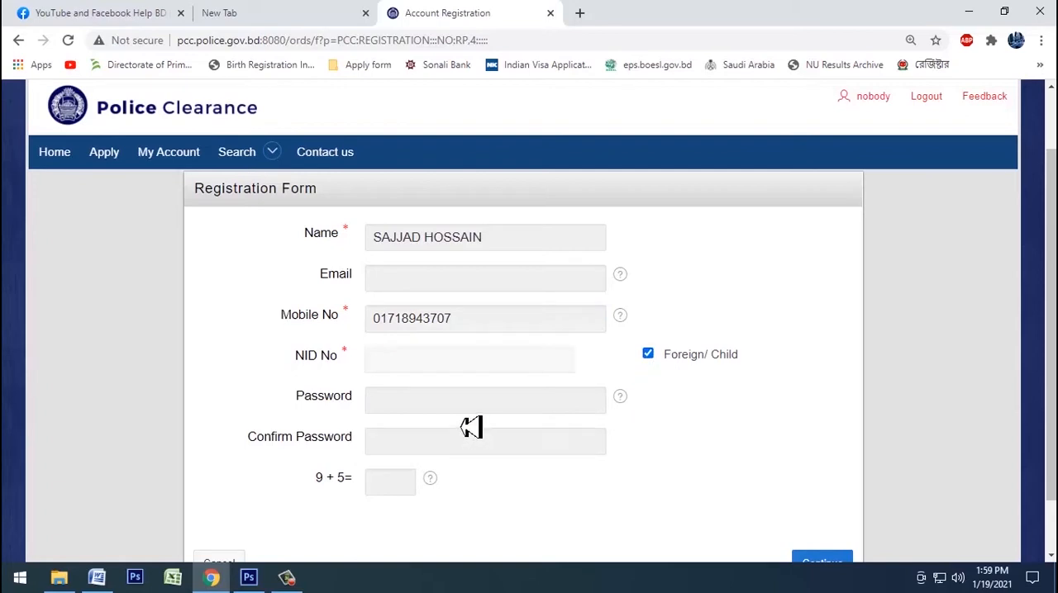
pyautogui.click(411, 413)
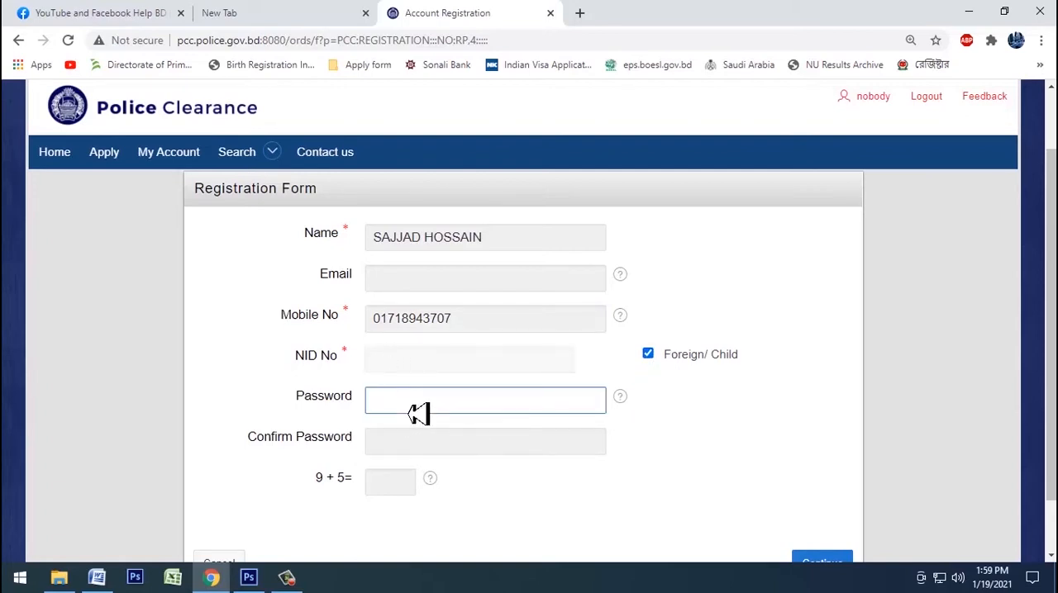
pyautogui.hotkey('ctrl', 'v')
pyautogui.click(398, 449)
pyautogui.hotkey('ctrl', 'v')
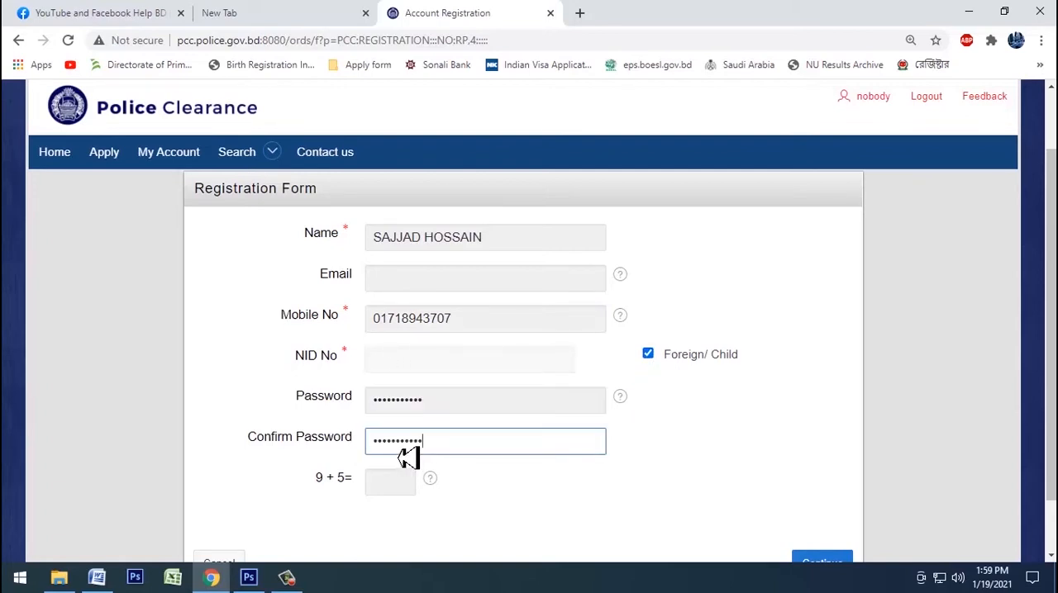
# Step: Answer the 9 + 5 arithmetic check with 14 and submit the registration form
pyautogui.click(397, 491)
pyautogui.write('14')
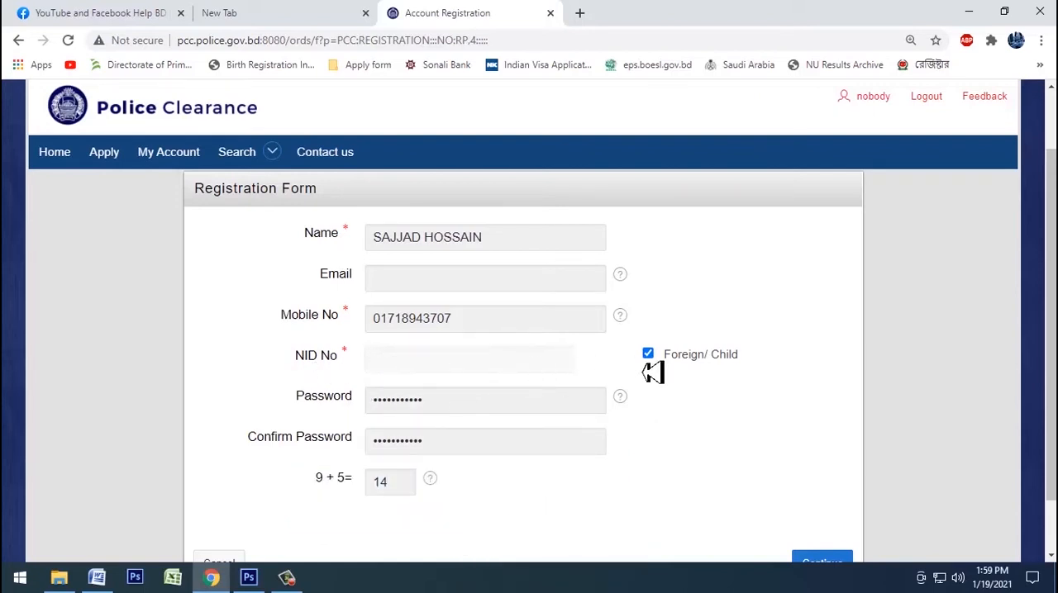
pyautogui.scroll(-2, 653, 374)
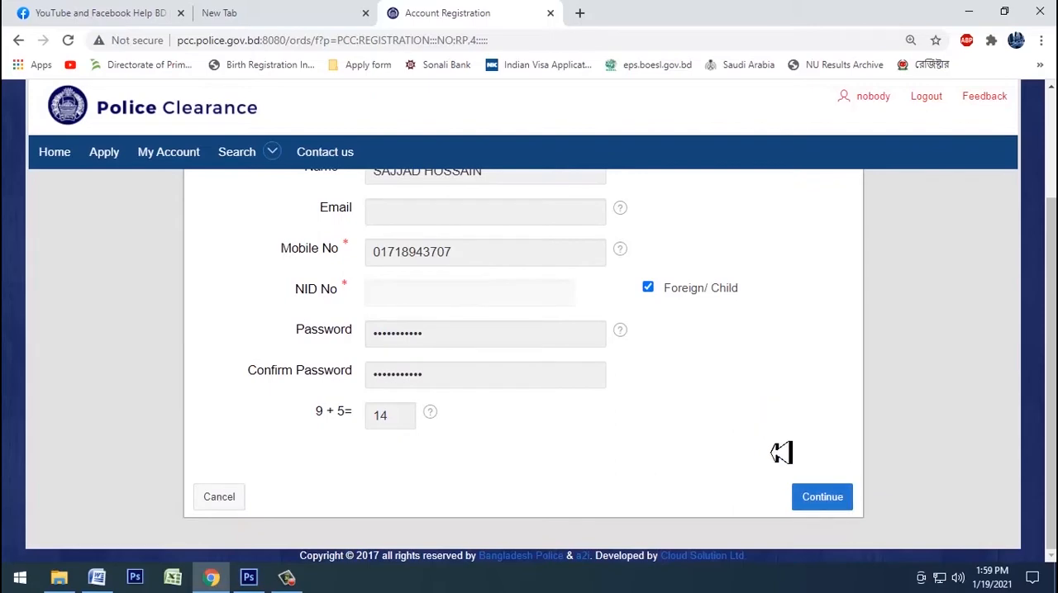
pyautogui.click(823, 499)
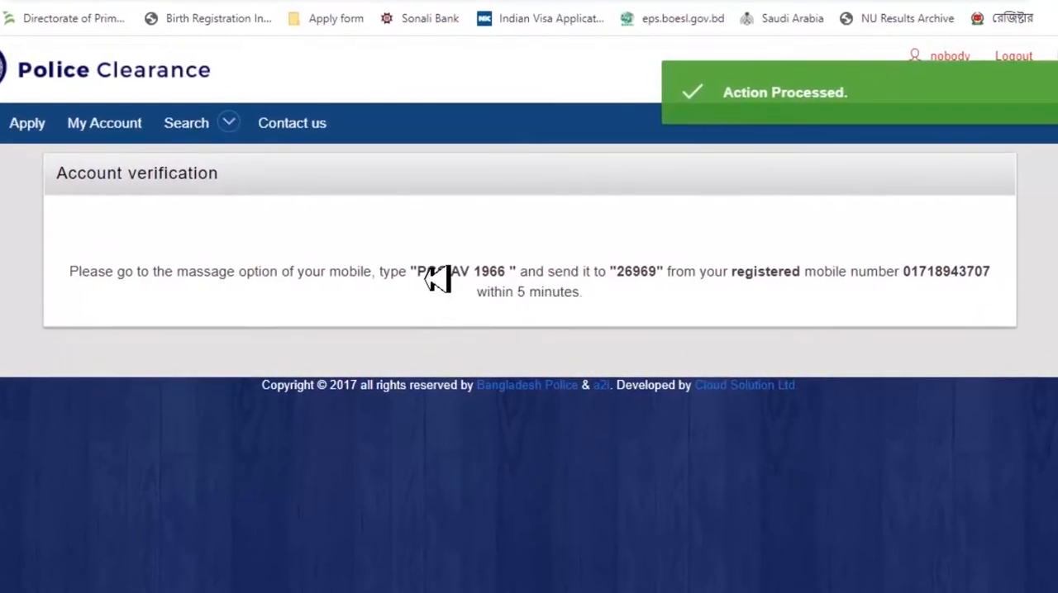
# Step: Highlight the verification message text and the destination short number in the account verification instructions
pyautogui.moveTo(421, 283); pyautogui.dragTo(505, 286)
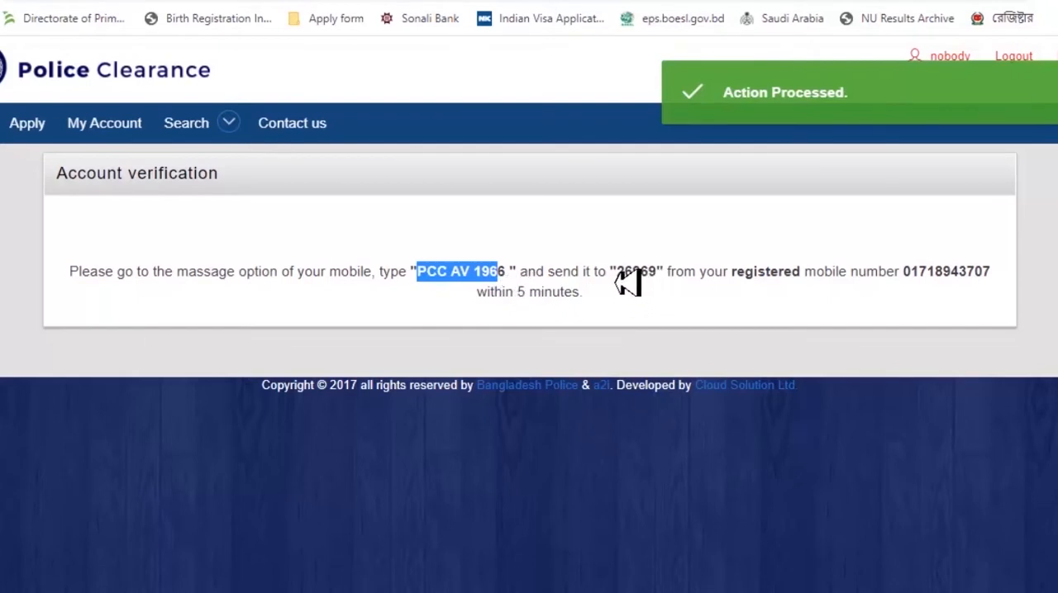
pyautogui.moveTo(618, 279); pyautogui.dragTo(661, 280)
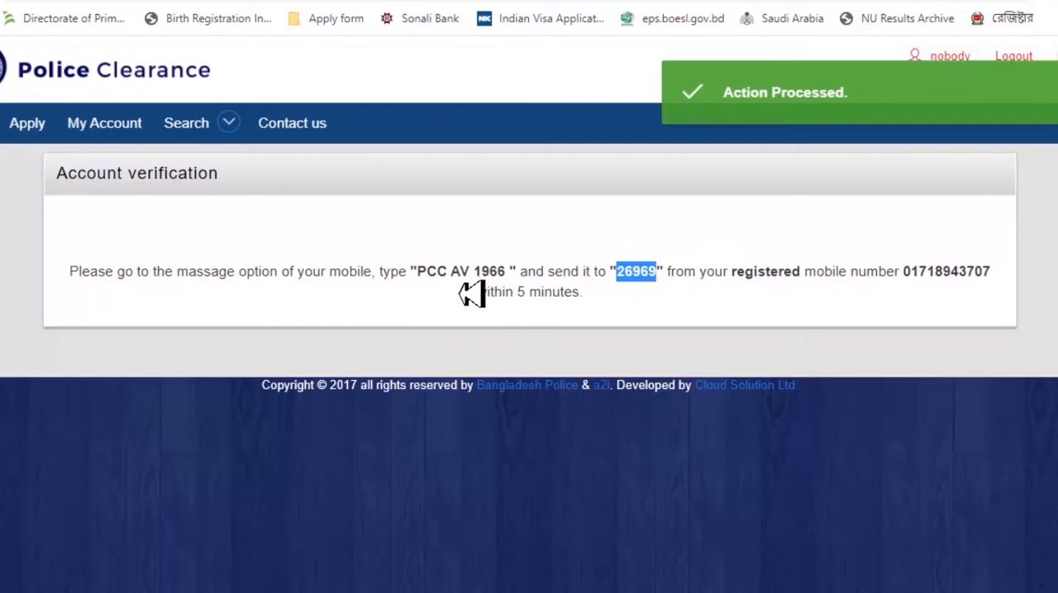
pyautogui.click(642, 320)
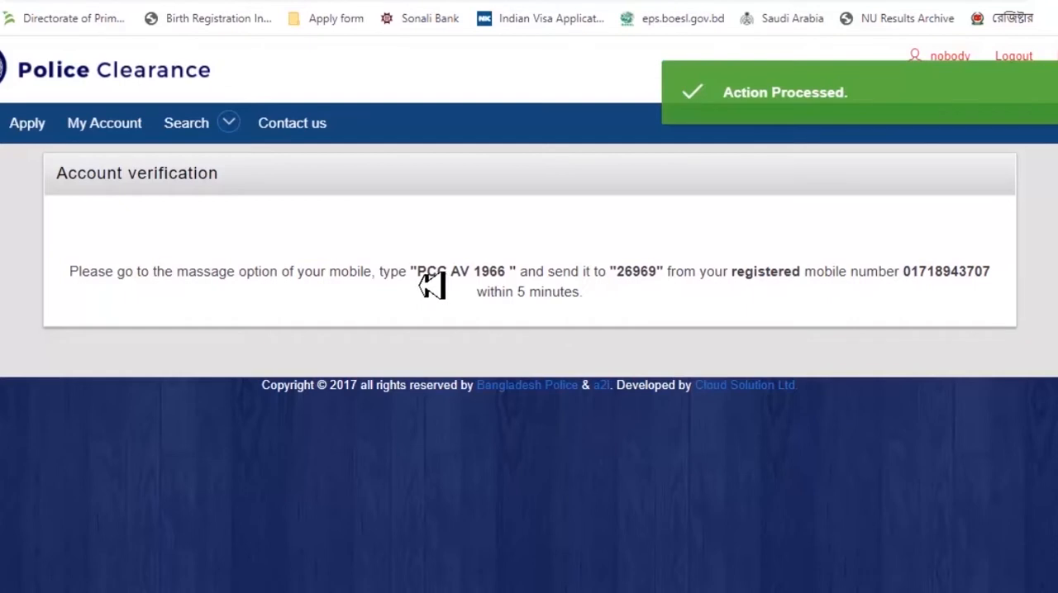
pyautogui.moveTo(418, 280); pyautogui.dragTo(520, 281)
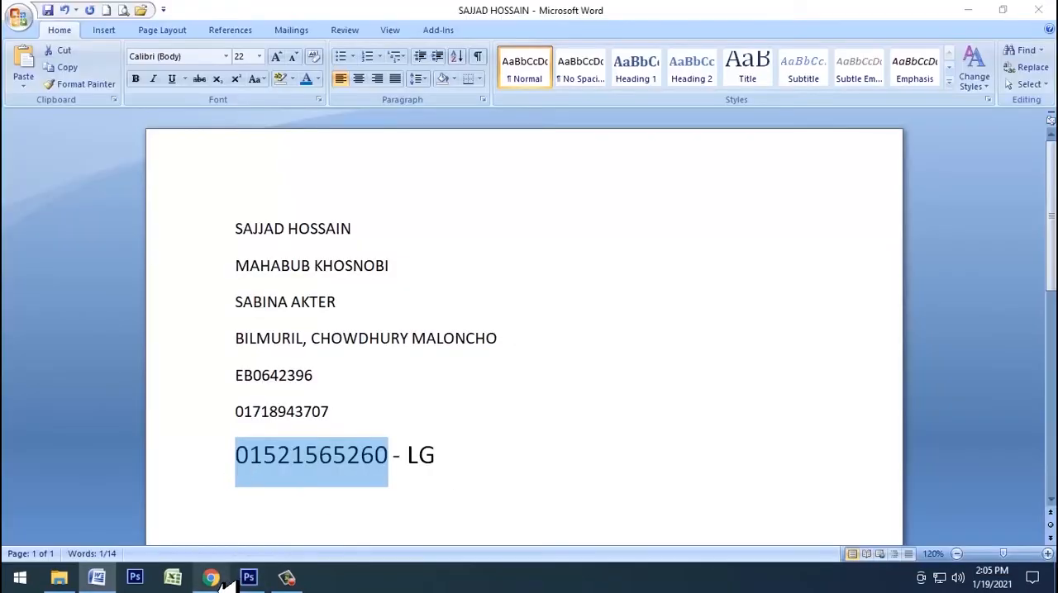
# Step: Log in to the Police Clearance account with the registered mobile number and the account password
pyautogui.click(211, 578)
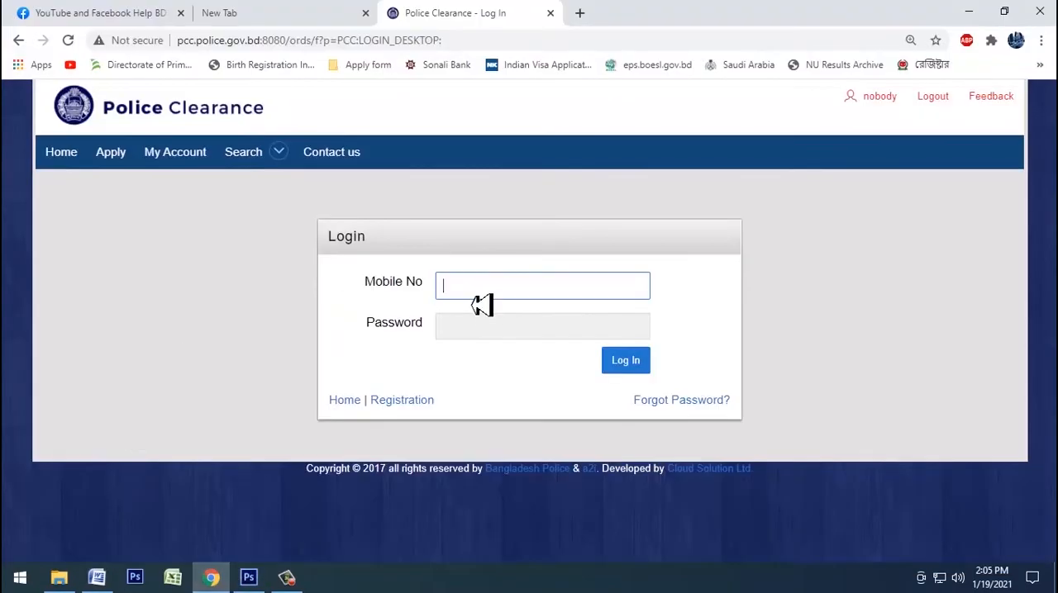
pyautogui.hotkey('ctrl', 'v')
pyautogui.click(557, 328)
pyautogui.hotkey('ctrl', 'v')
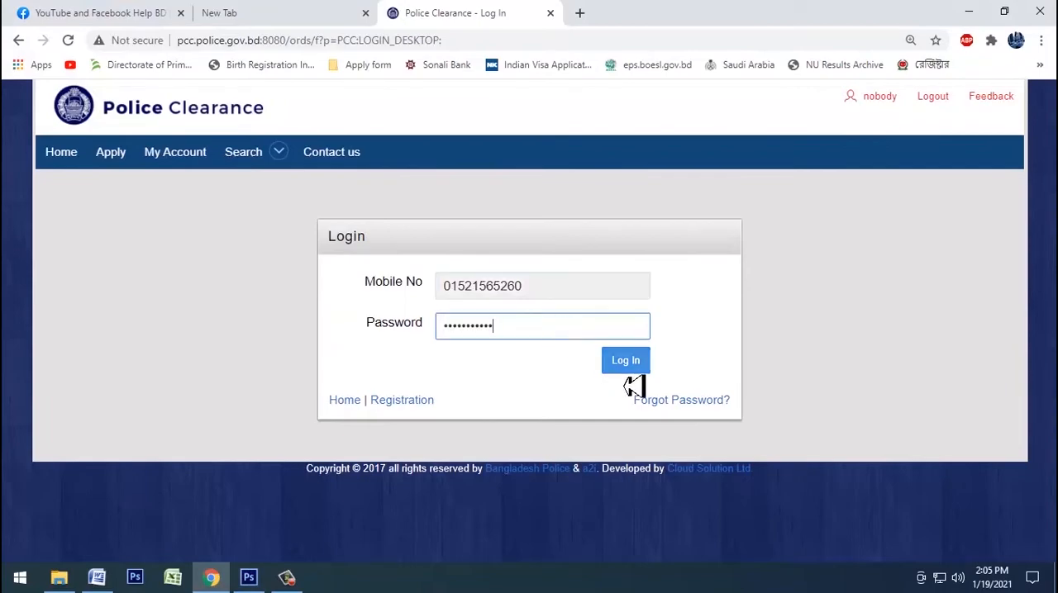
pyautogui.click(633, 368)
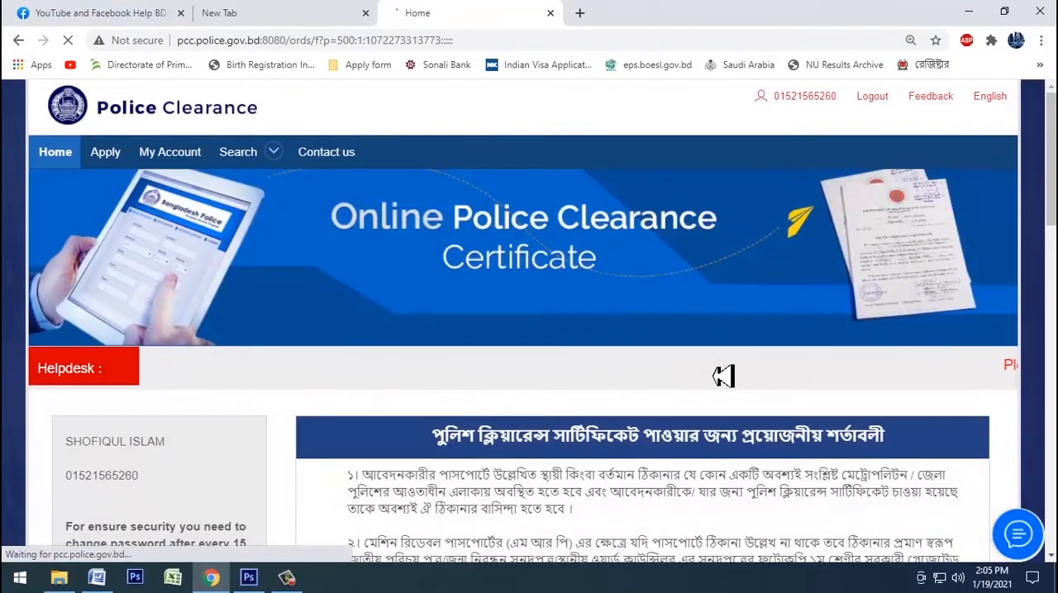
# Step: Open the Police Clearance Certificate application form from the site's home page
pyautogui.scroll(-5, 607, 349)
pyautogui.scroll(5, 609, 350)
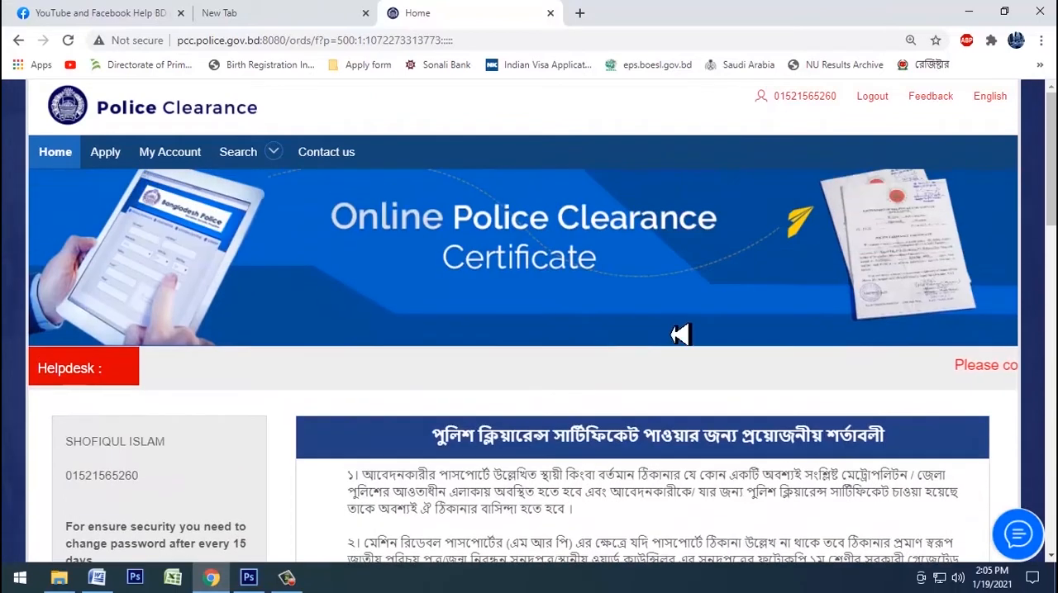
pyautogui.click(106, 164)
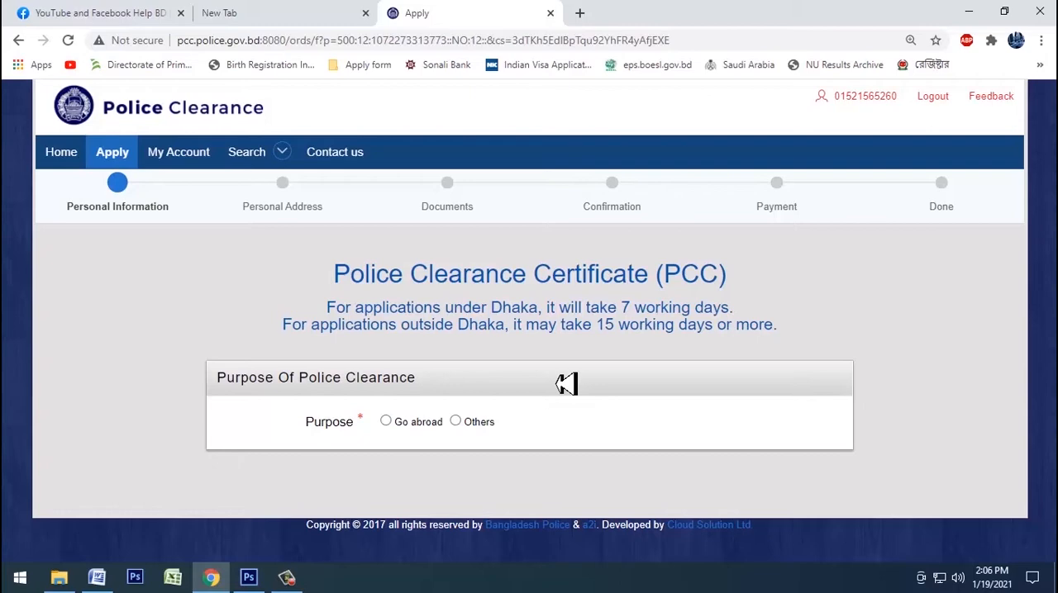
pyautogui.hotkey('ctrl', 'shift', 'i')
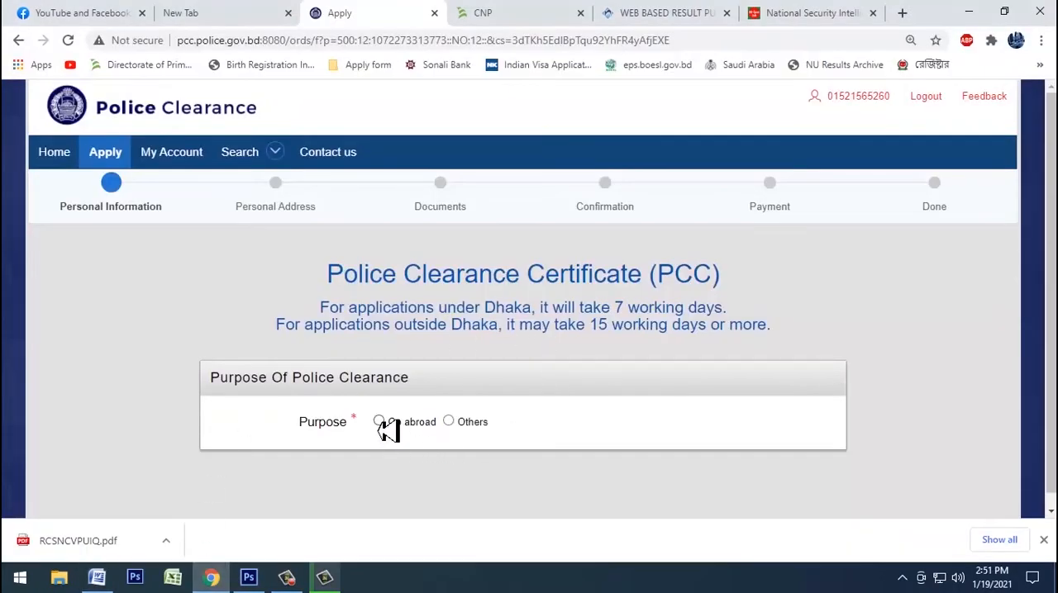
# Step: Set the purpose of the police clearance to Go abroad and the country of travel to Saudi Arabia
pyautogui.click(405, 425)
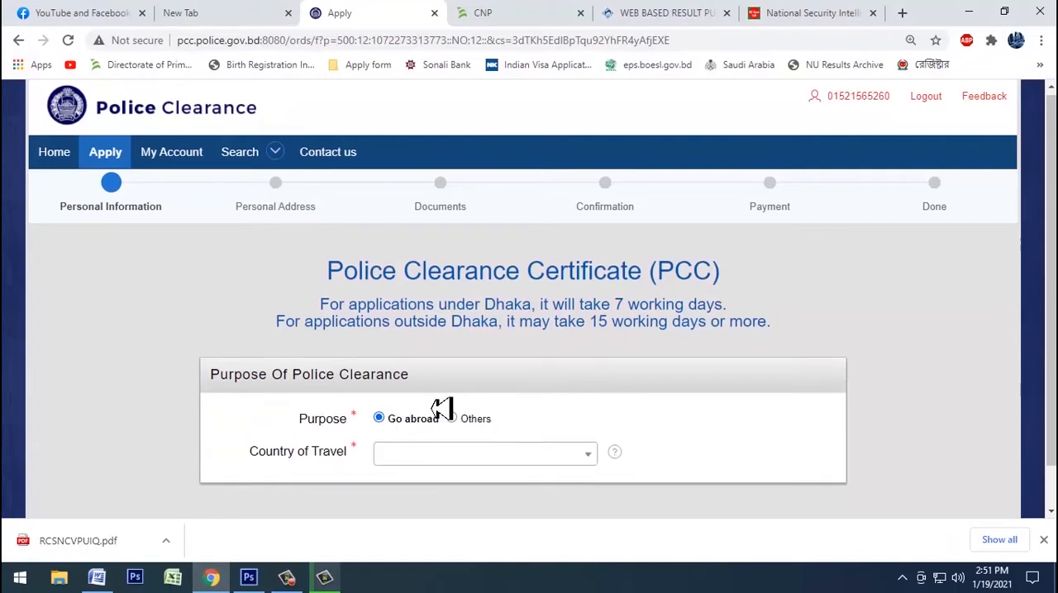
pyautogui.scroll(-1, 446, 413)
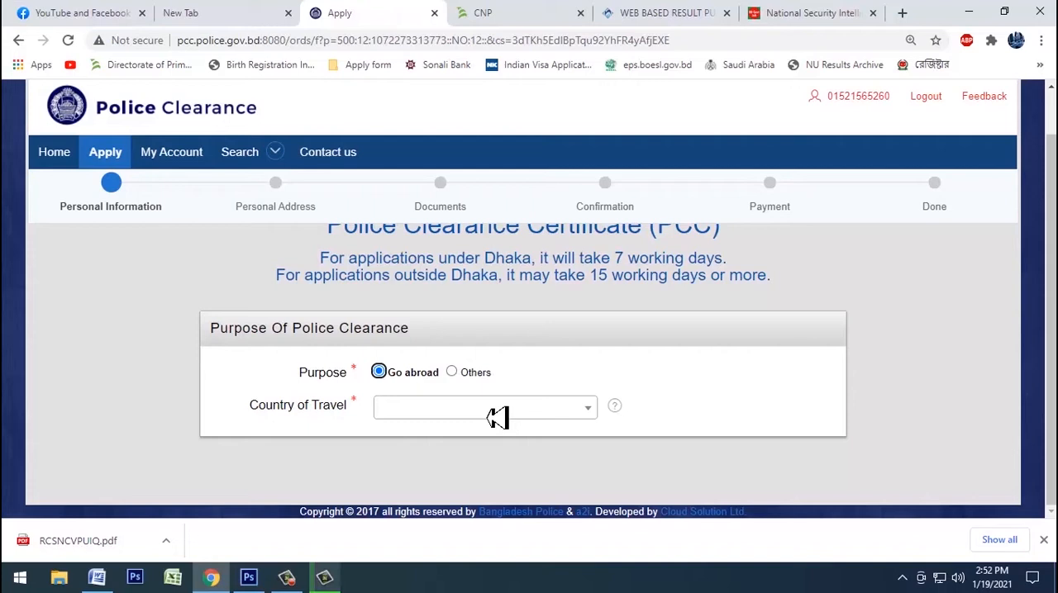
pyautogui.click(497, 418)
pyautogui.write('sa')
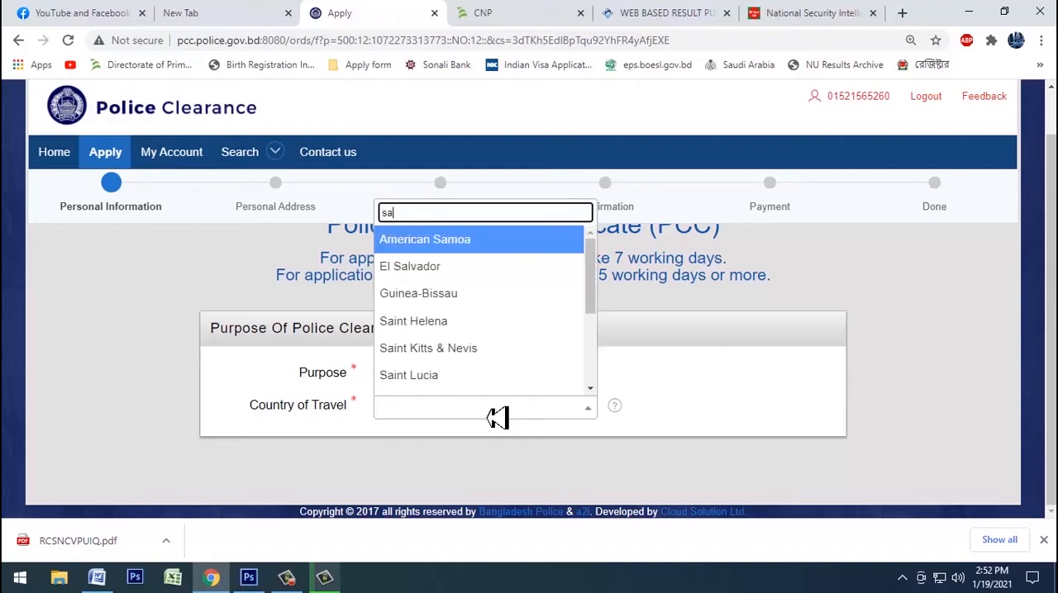
pyautogui.write('u')
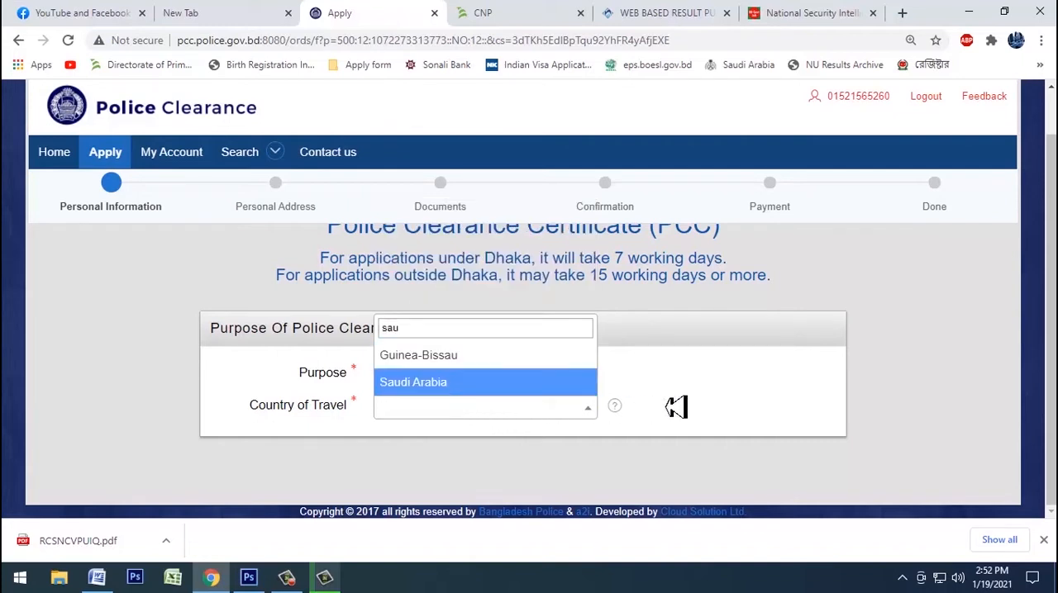
pyautogui.press('Return')
# Step: Try to copy the passport number from the Word document into the application's passport number field
pyautogui.scroll(-3, 728, 404)
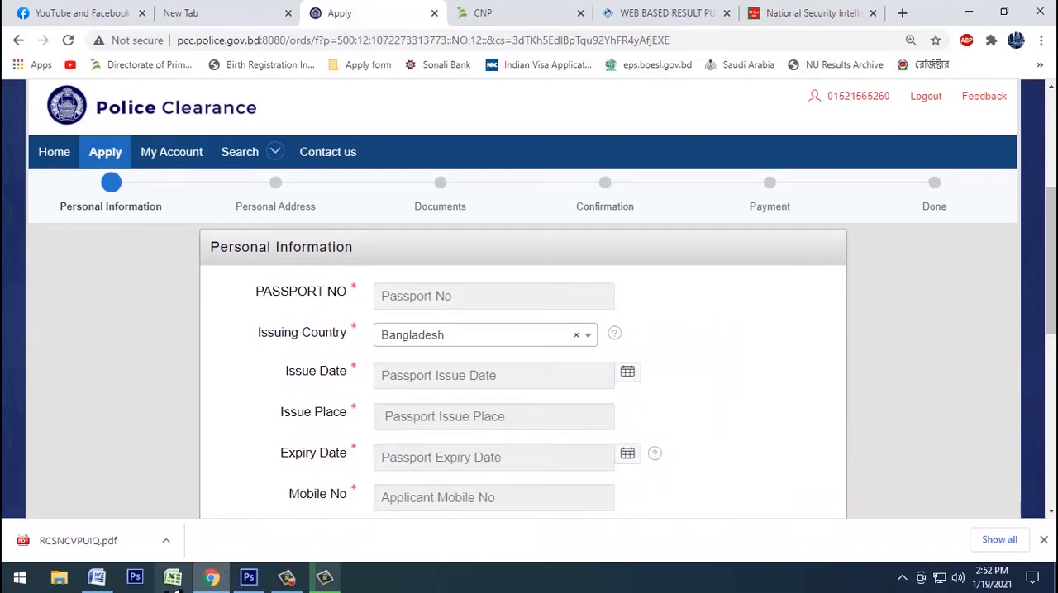
pyautogui.click(97, 577)
pyautogui.moveTo(337, 381); pyautogui.dragTo(239, 392)
pyautogui.hotkey('ctrl', 'c')
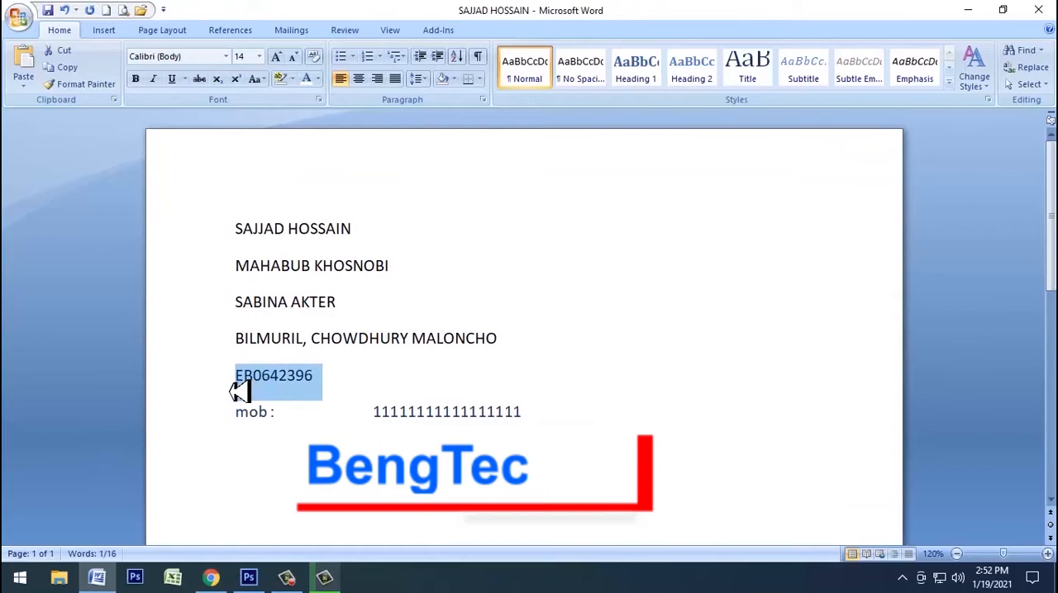
pyautogui.click(211, 577)
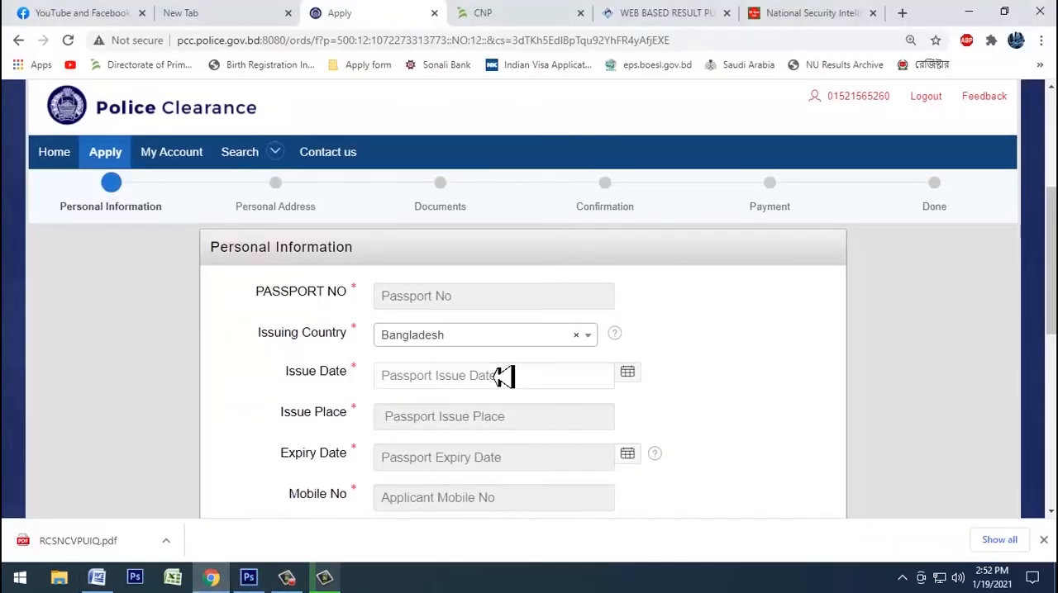
pyautogui.click(500, 303)
pyautogui.hotkey('ctrl', 'v')
pyautogui.click(762, 382)
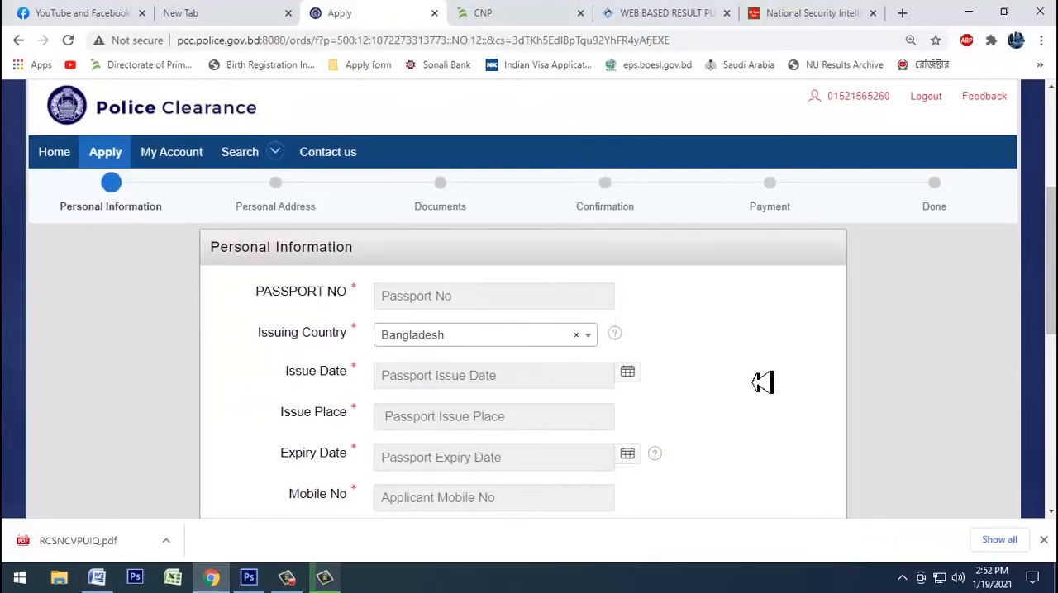
# Step: Set the passport issue date to 05-Aug-2019 and the issue place to Dhaka
pyautogui.click(447, 385)
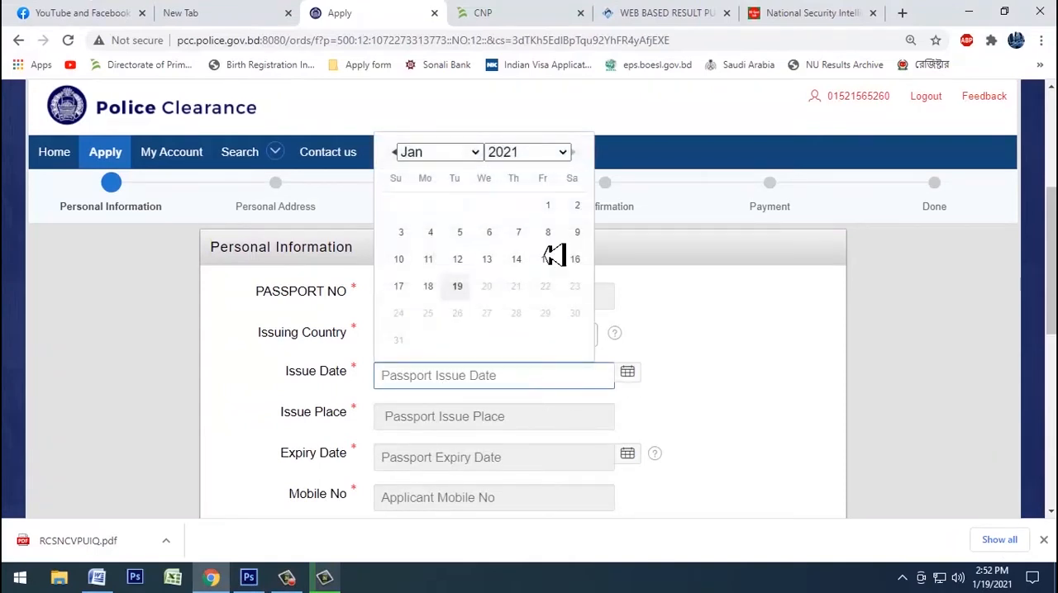
pyautogui.click(543, 157)
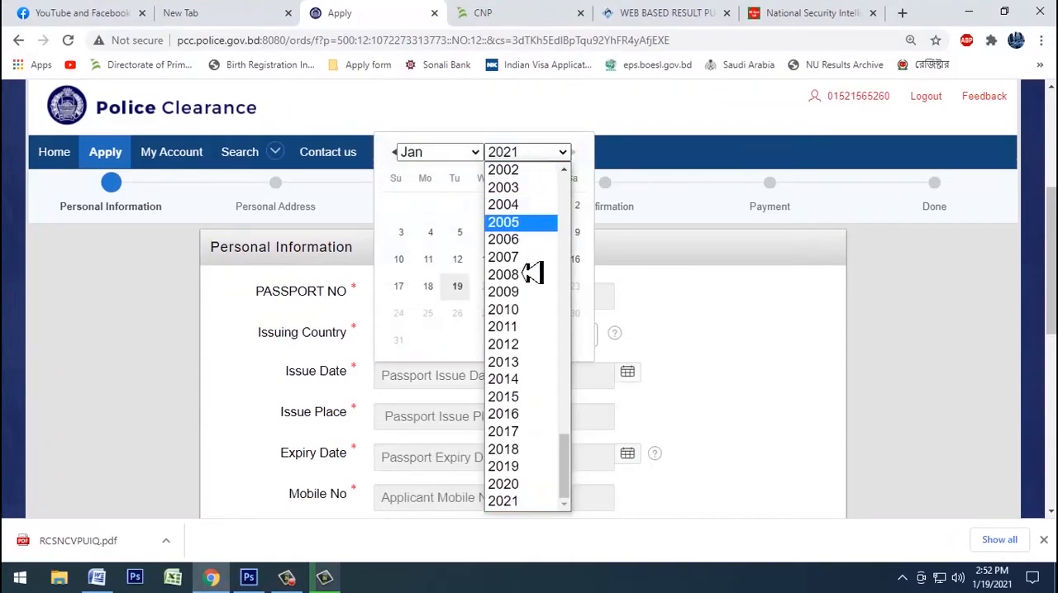
pyautogui.click(533, 467)
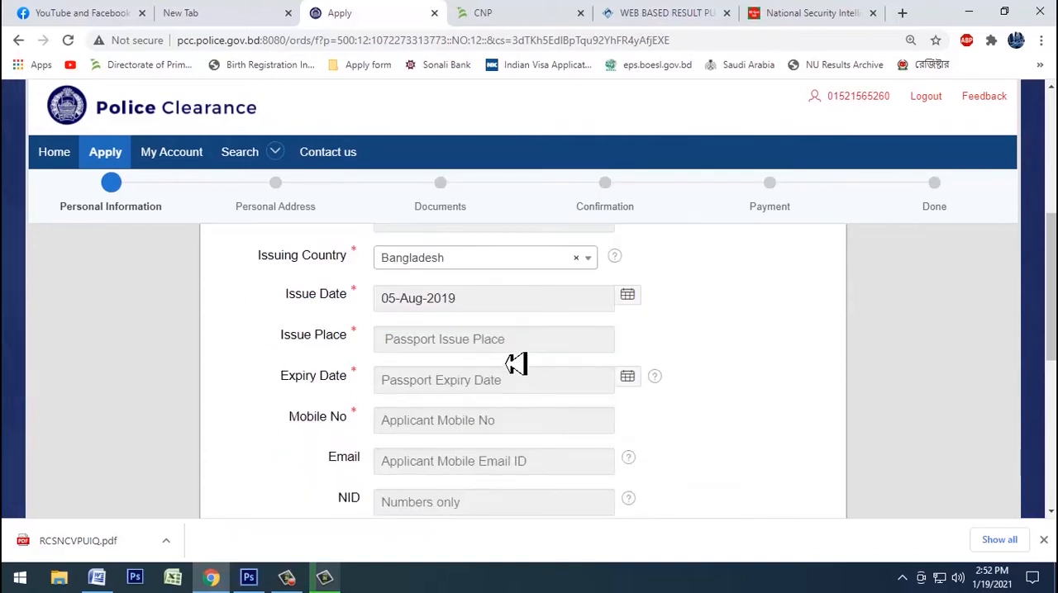
pyautogui.click(510, 341)
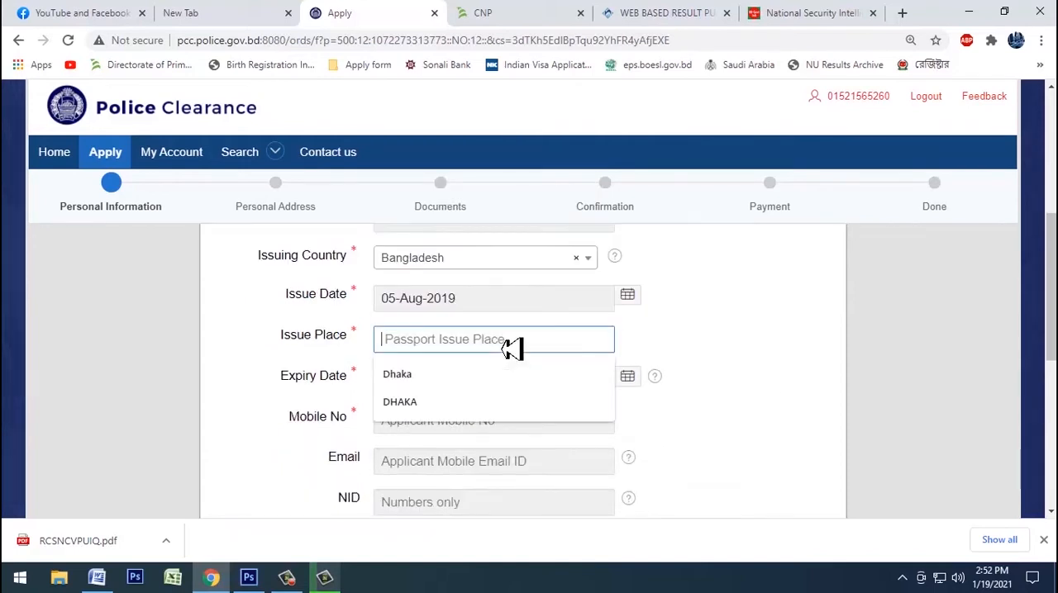
pyautogui.click(432, 379)
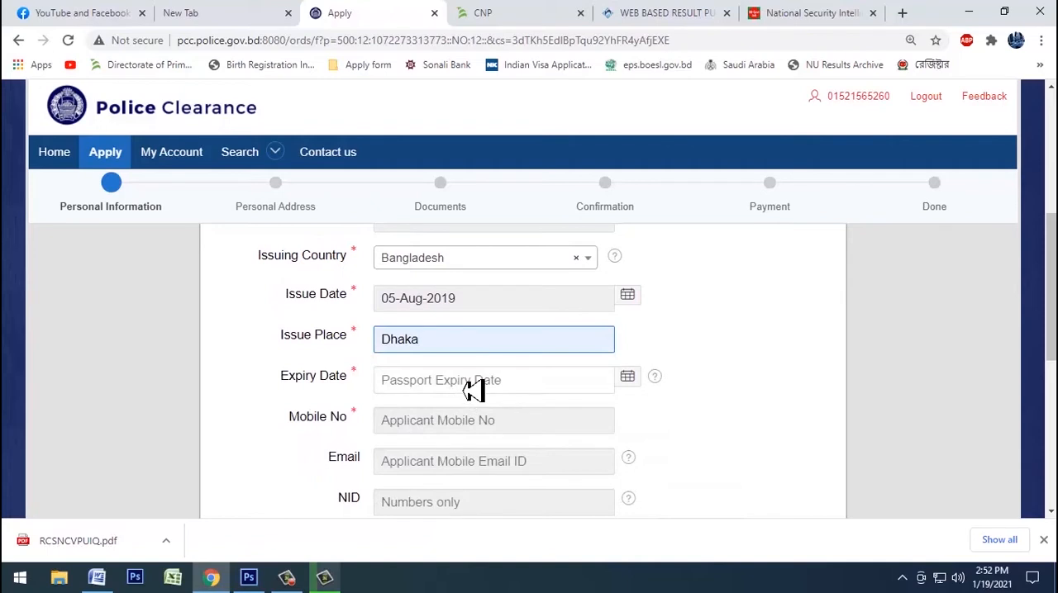
# Step: Set the passport expiry date to 04-Aug-2024
pyautogui.click(473, 390)
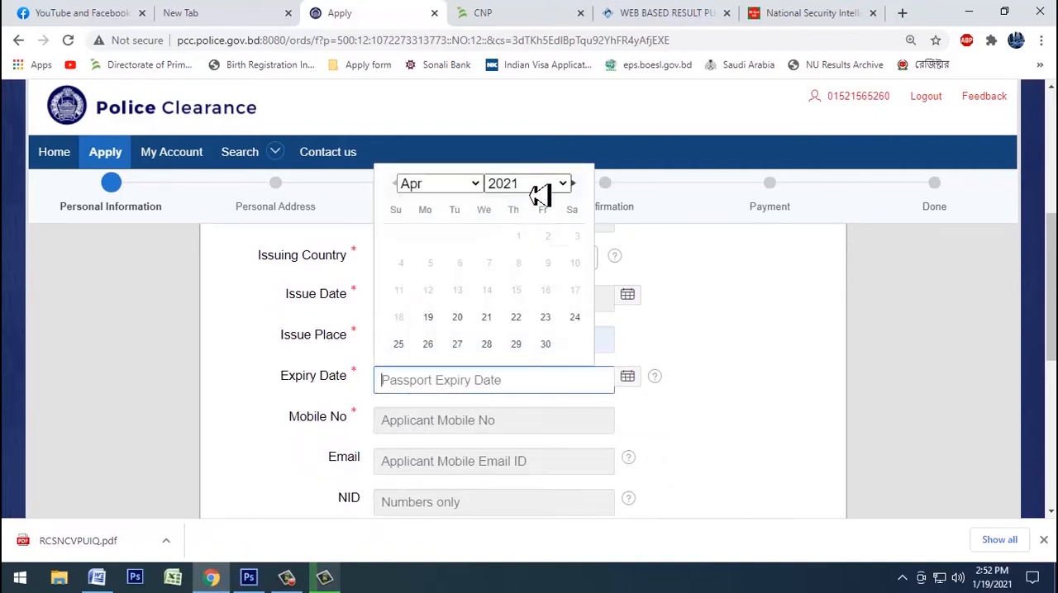
pyautogui.click(537, 188)
pyautogui.click(536, 253)
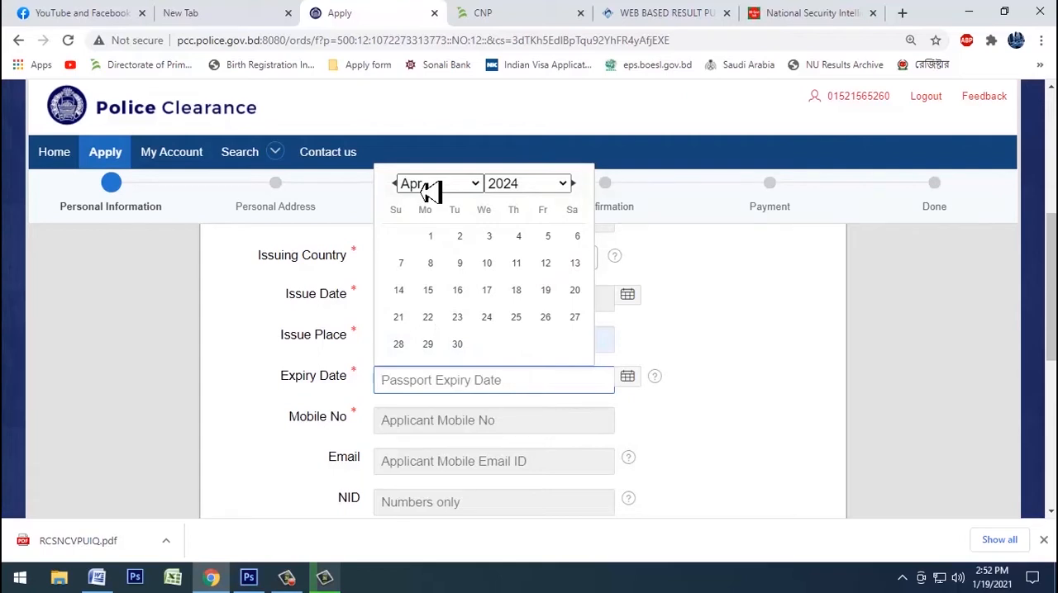
pyautogui.click(428, 187)
pyautogui.click(430, 324)
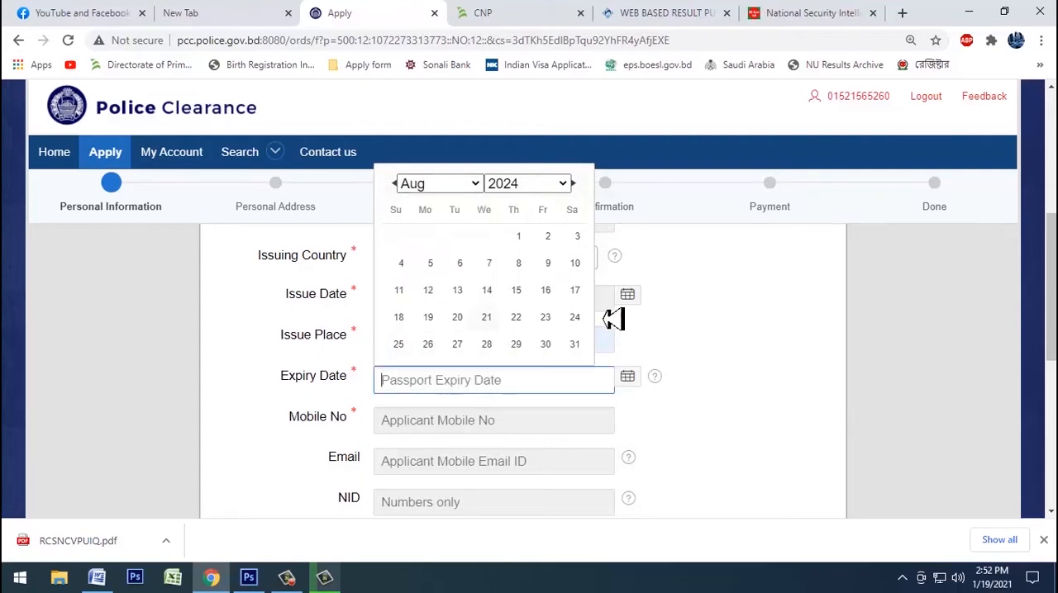
pyautogui.click(401, 264)
# Step: Fill in the applicant's full name, father's name and mother's name from the Word document, with the relation set to Father
pyautogui.scroll(-1, 661, 355)
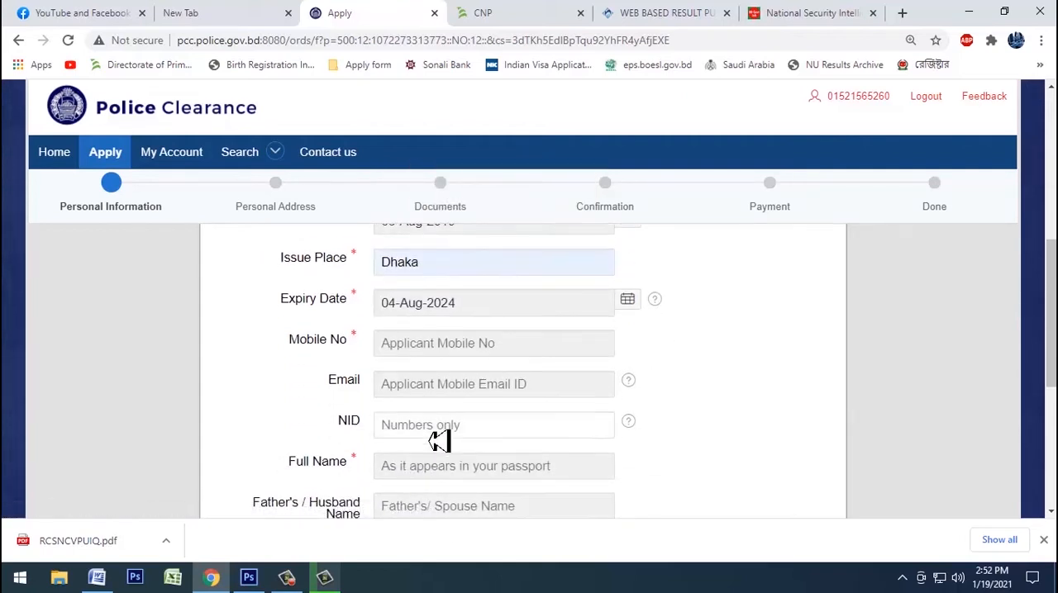
pyautogui.click(97, 577)
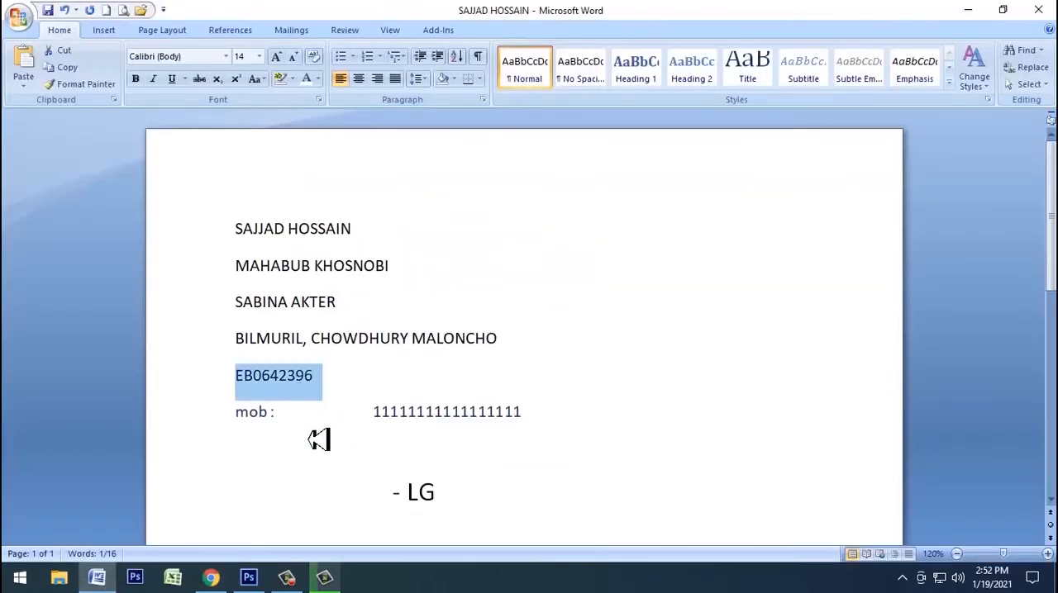
pyautogui.hotkey('alt', 'Tab')
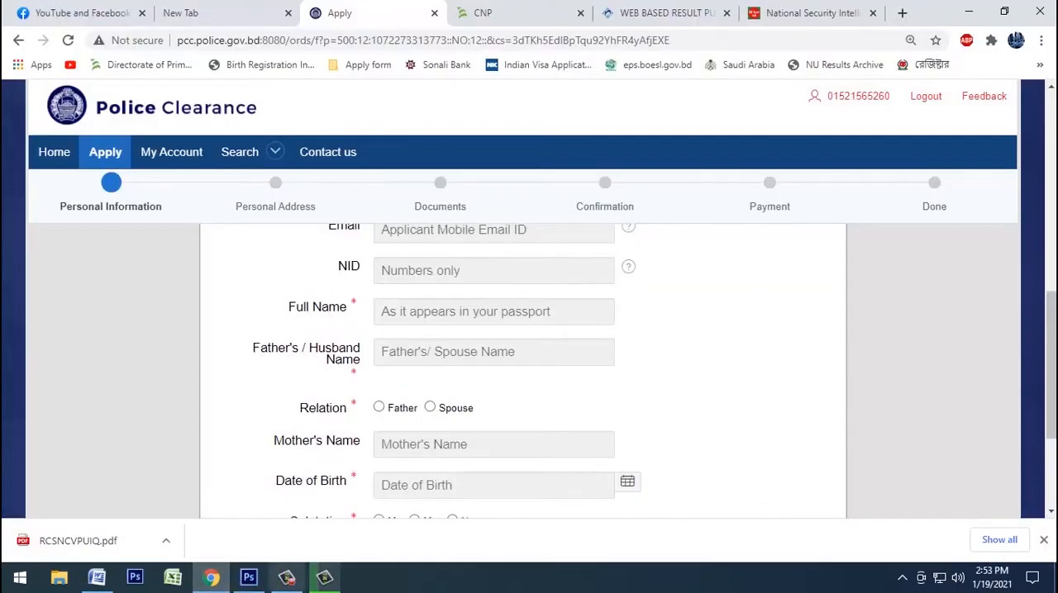
pyautogui.click(97, 577)
pyautogui.click(212, 578)
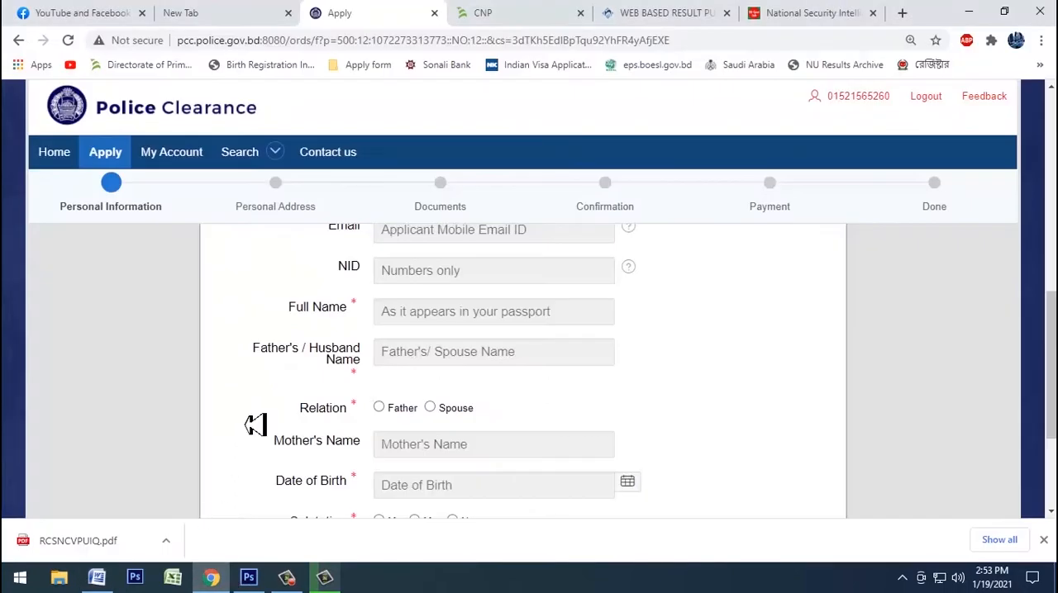
pyautogui.click(444, 420)
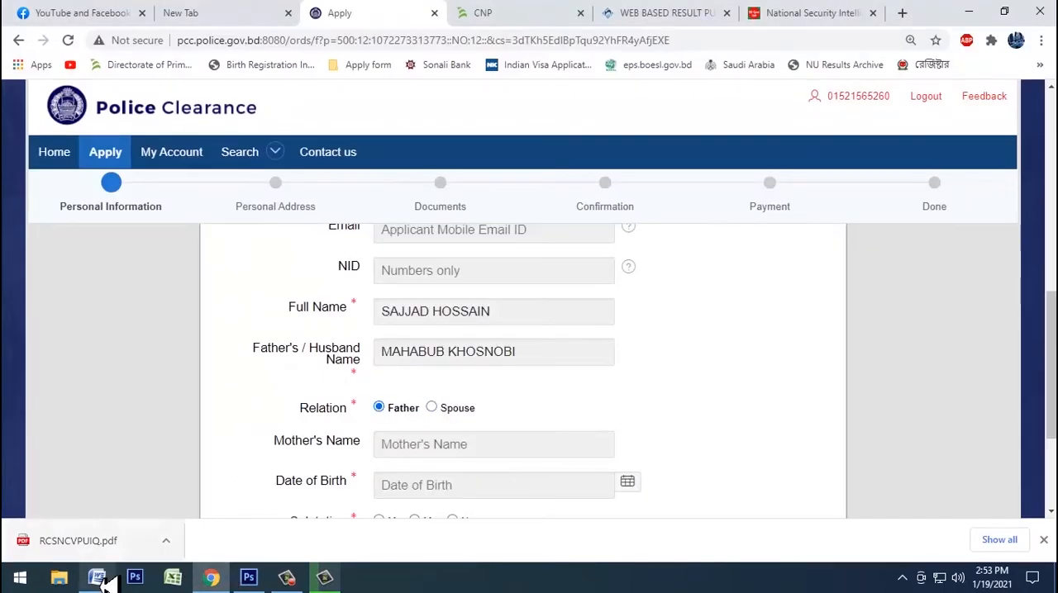
pyautogui.click(421, 451)
# Step: Set the applicant's date of birth and choose the salutation Mr
pyautogui.scroll(-3, 633, 371)
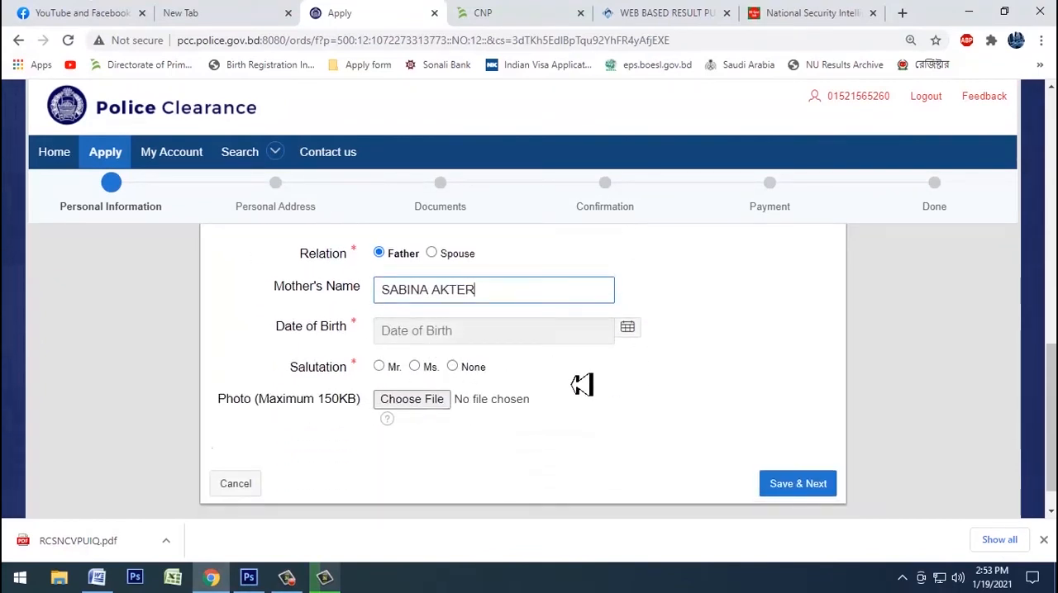
pyautogui.click(628, 331)
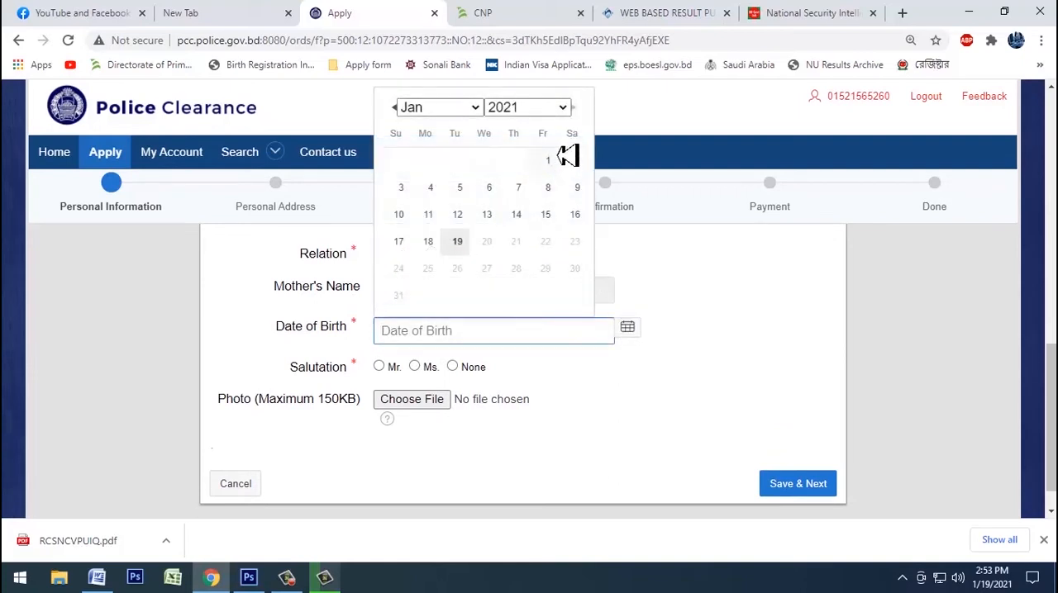
pyautogui.click(559, 111)
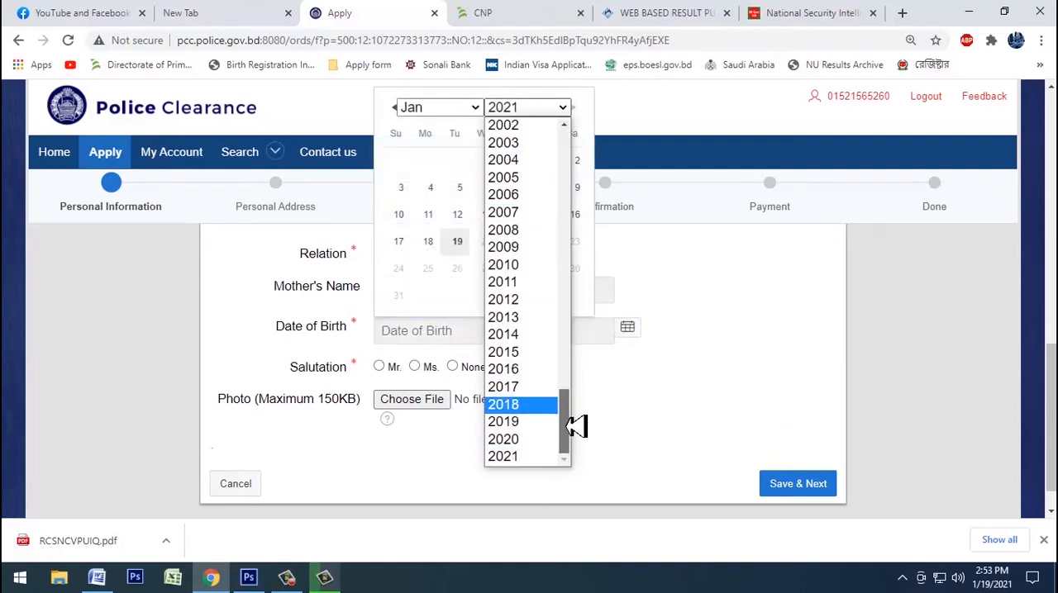
pyautogui.moveTo(576, 423); pyautogui.dragTo(572, 394)
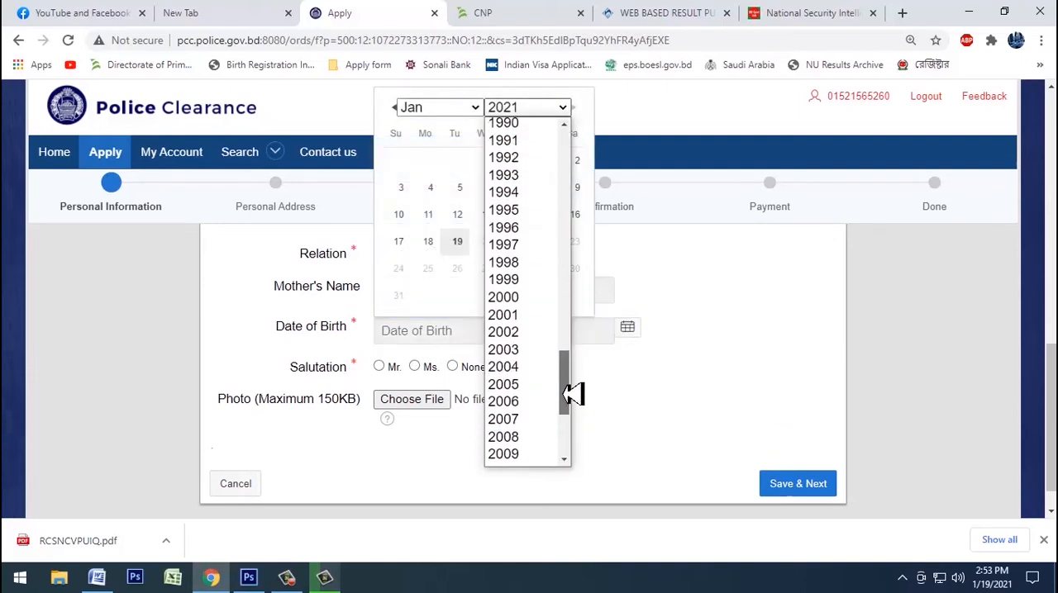
pyautogui.click(537, 246)
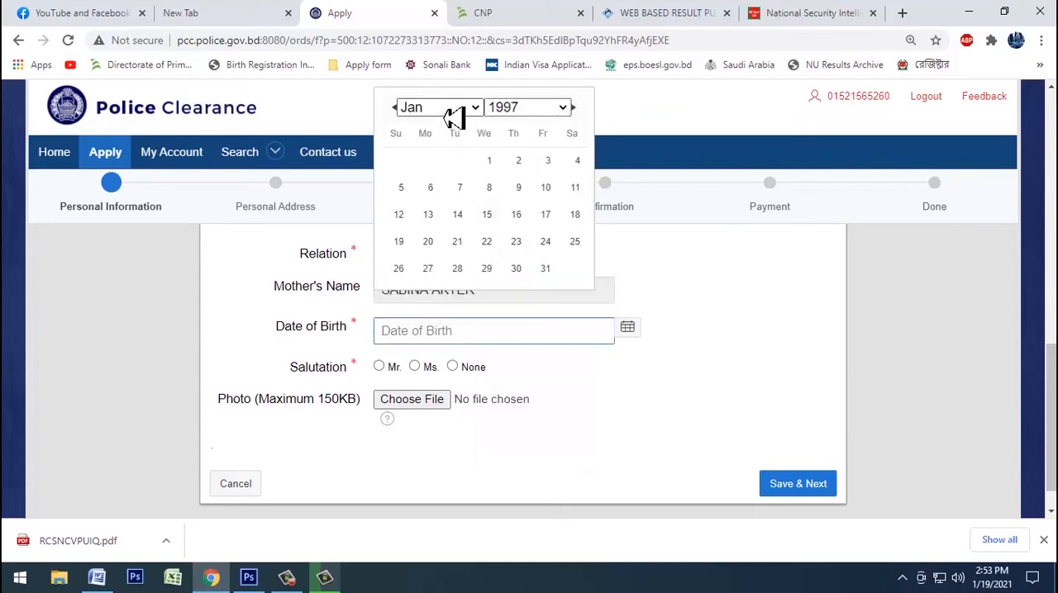
pyautogui.click(455, 110)
pyautogui.click(431, 197)
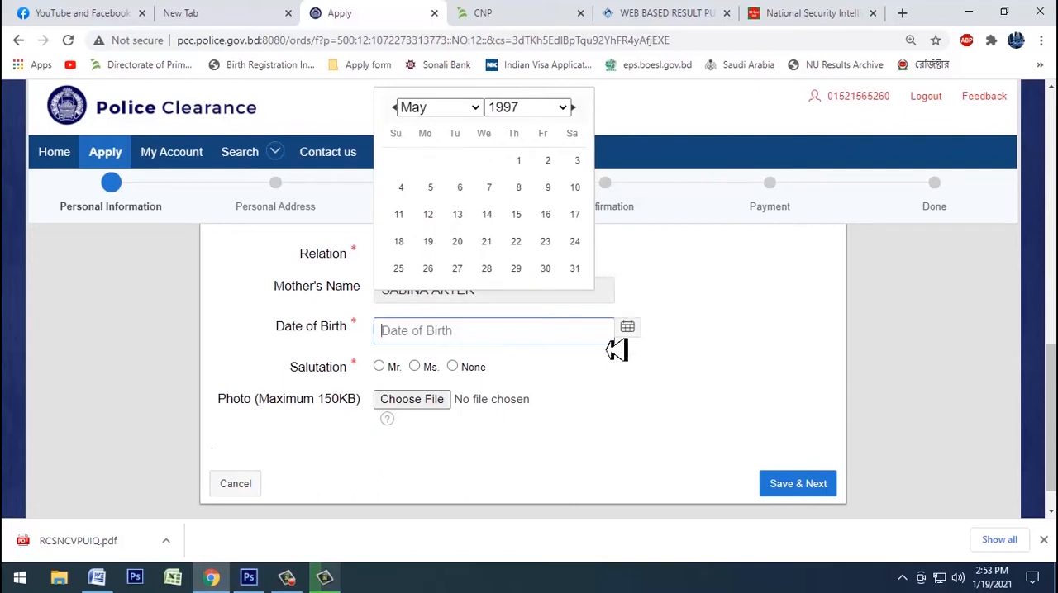
pyautogui.click(547, 216)
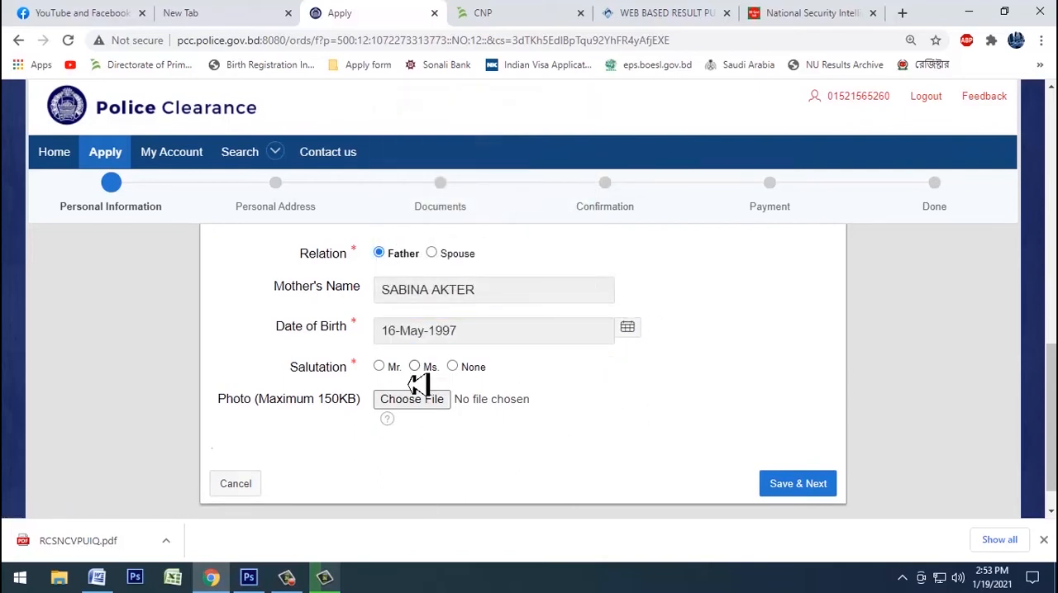
pyautogui.click(380, 368)
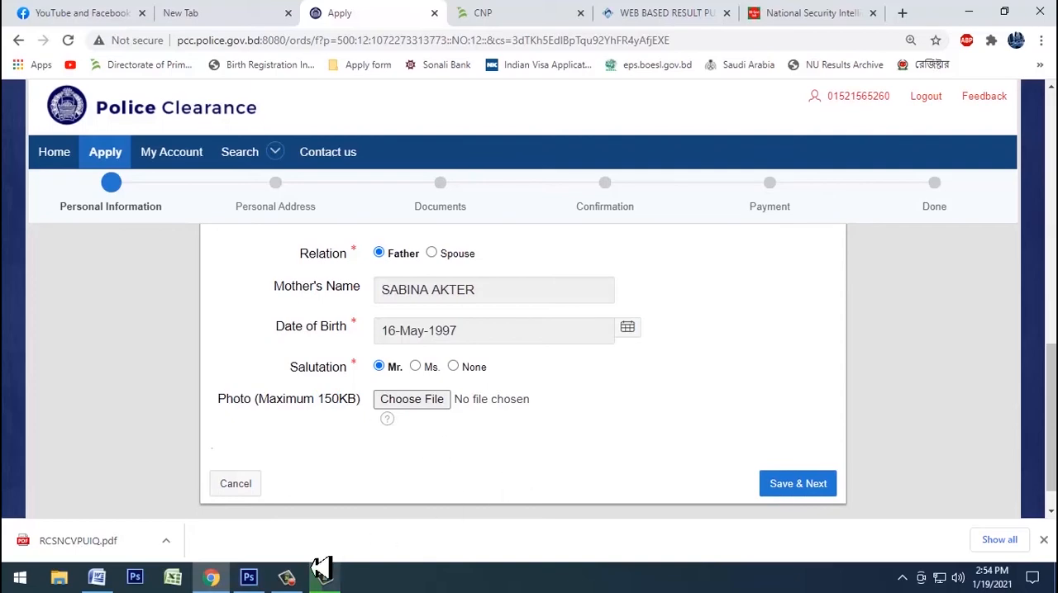
# Step: Switch to Photoshop and open the scanned challan image I5454MG from the shared network folder
pyautogui.click(247, 577)
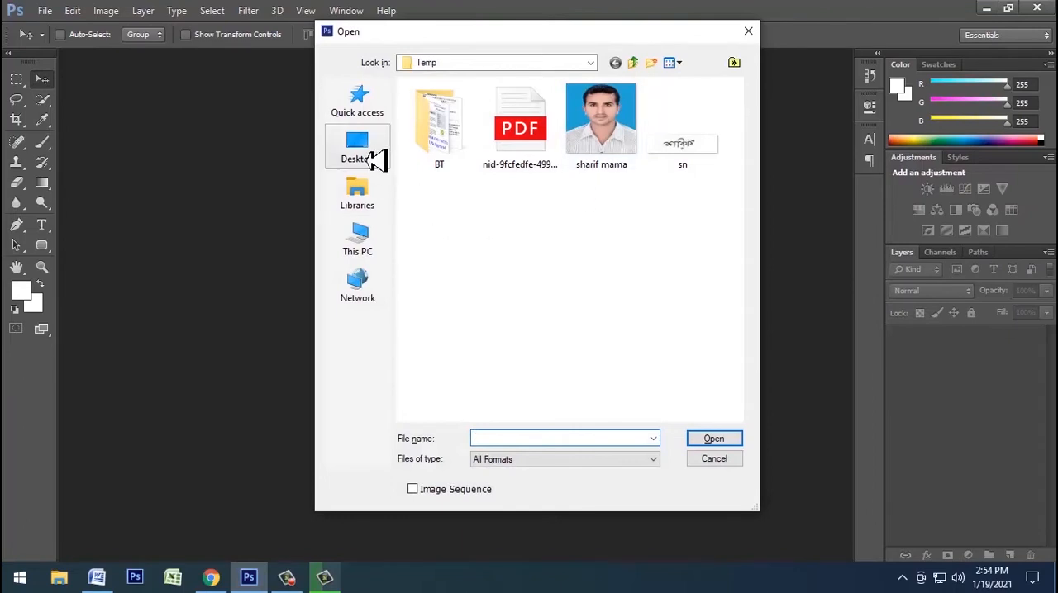
pyautogui.click(360, 283)
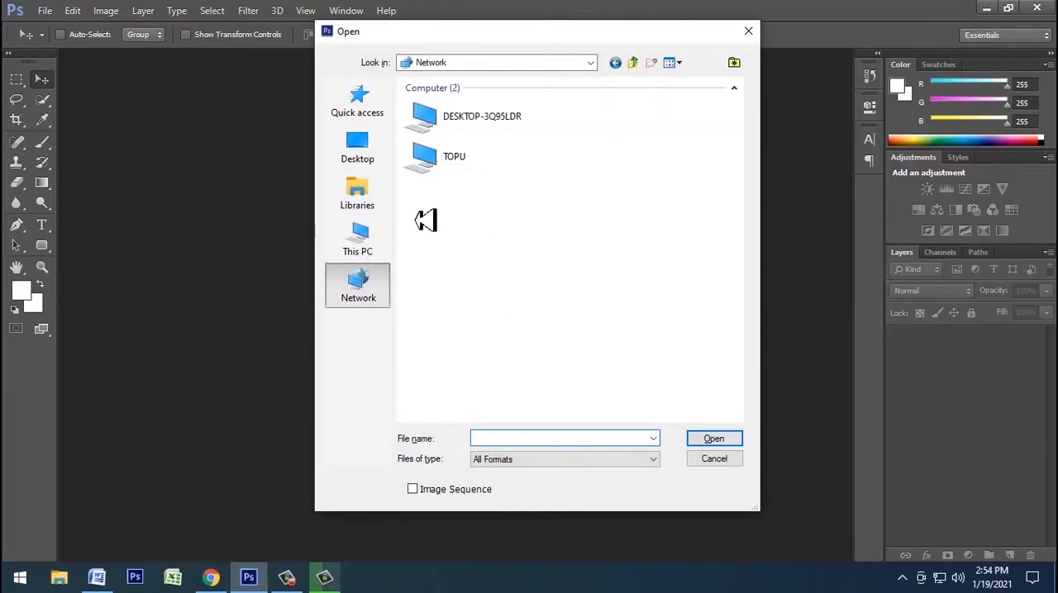
pyautogui.doubleClick(458, 165)
pyautogui.doubleClick(463, 122)
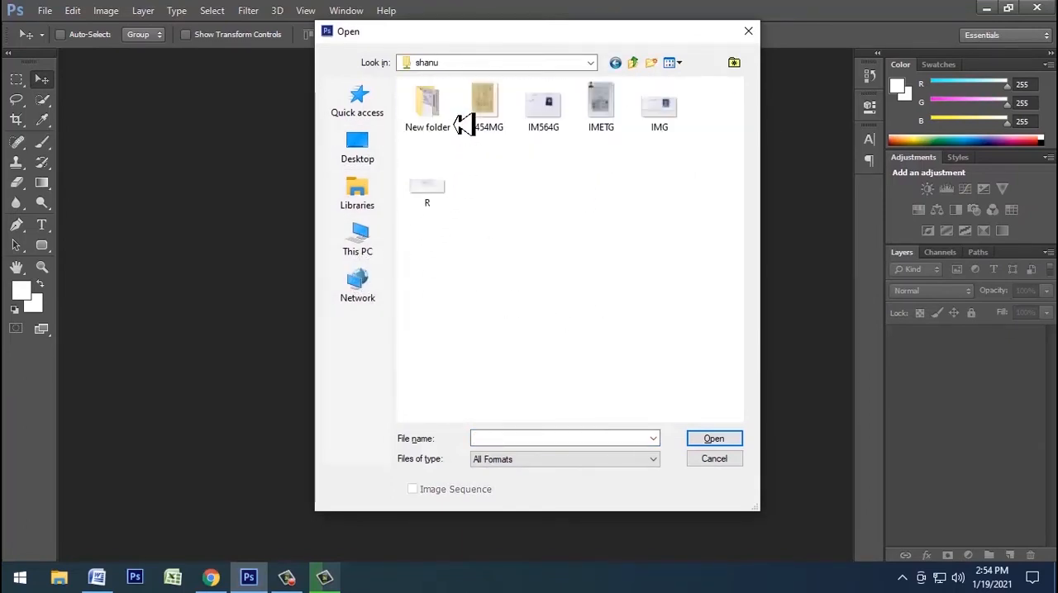
pyautogui.doubleClick(464, 121)
# Step: Copy the challan form area of the scan with the Rectangular Marquee and create a new 800 x 600 pixel document
pyautogui.press('m')
pyautogui.moveTo(292, 101); pyautogui.dragTo(587, 496)
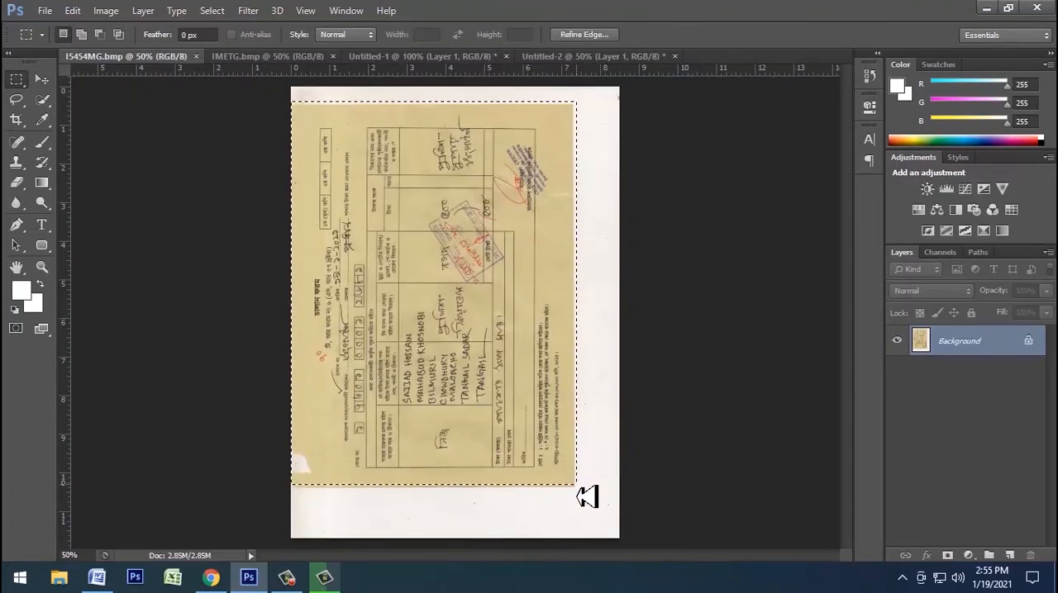
pyautogui.hotkey('ctrl', 'n')
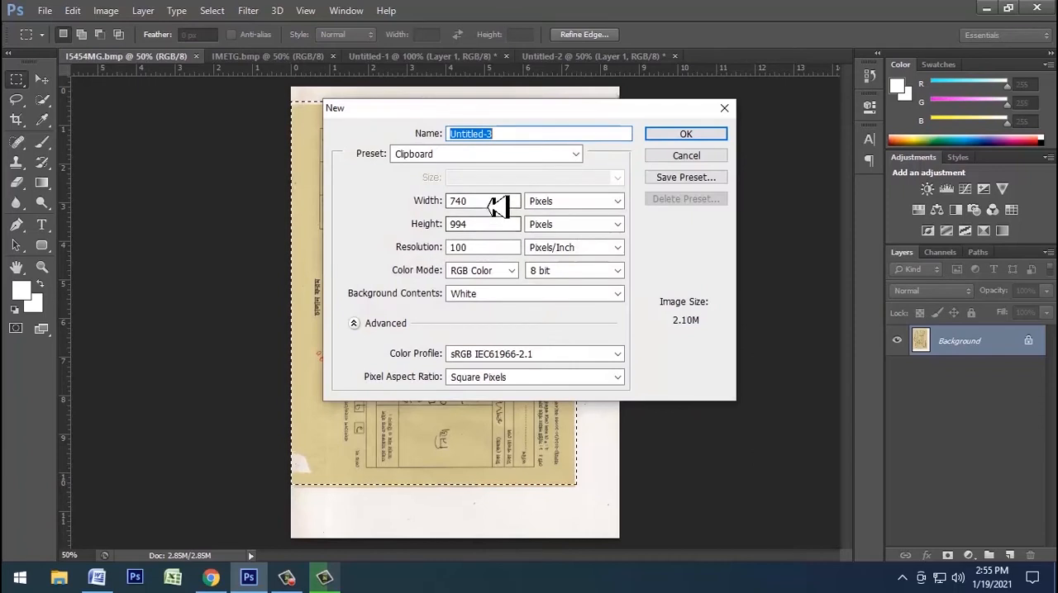
pyautogui.doubleClick(468, 208)
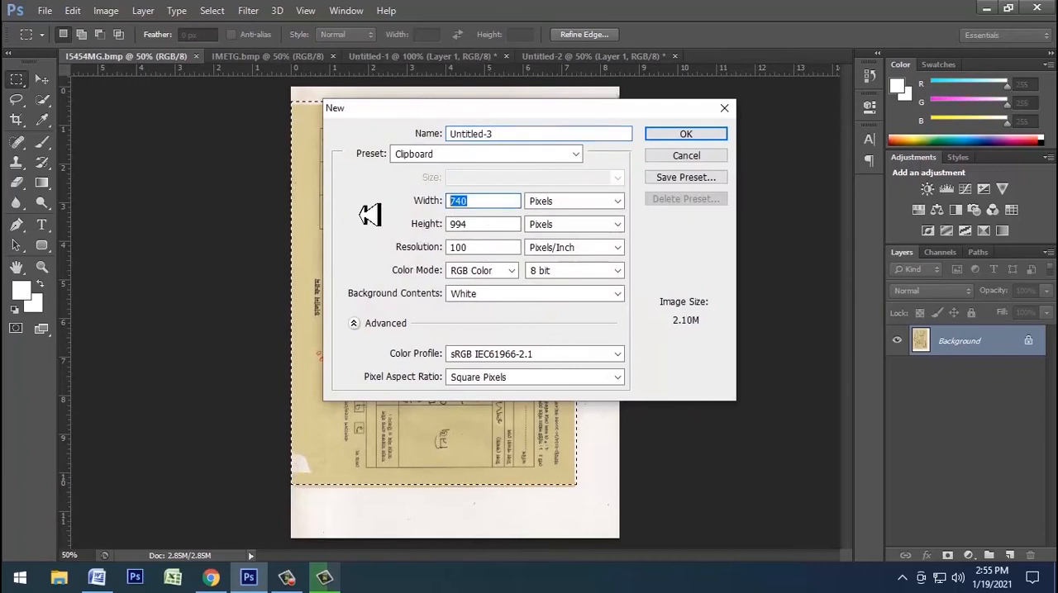
pyautogui.write('800')
pyautogui.press('Tab')
pyautogui.press('Tab')
pyautogui.write('60')
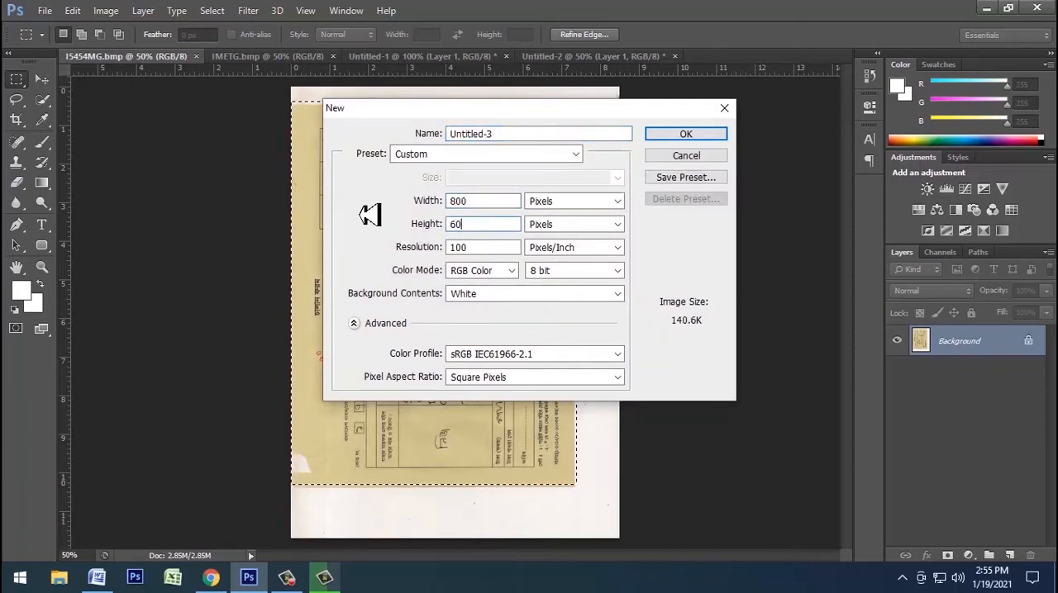
pyautogui.write('0')
pyautogui.press('Return')
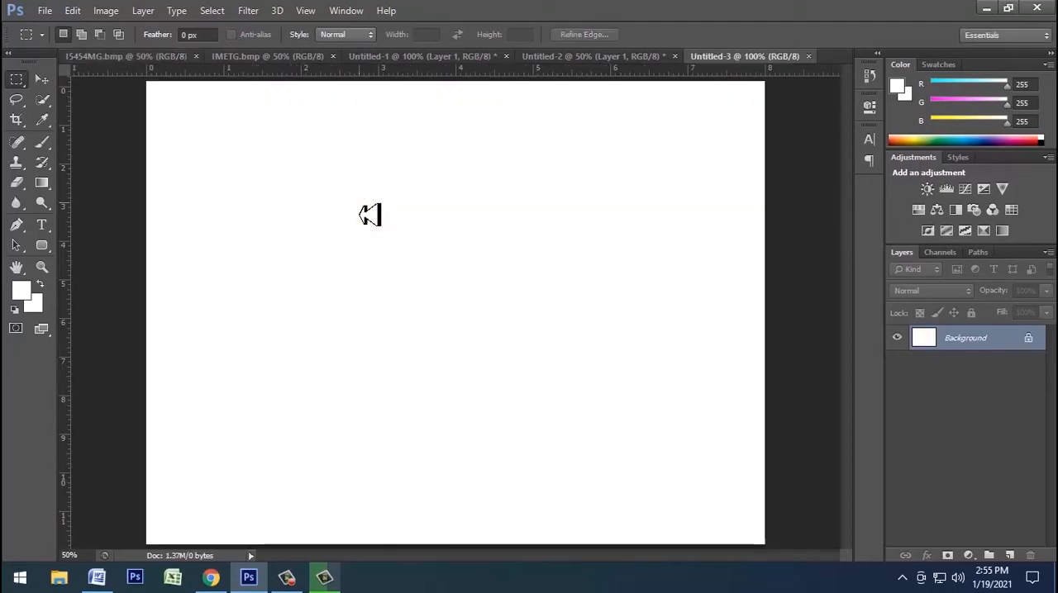
# Step: Paste the challan form into the new document and transform it to a 75° rotation, about 72% width and 86% height
pyautogui.hotkey('ctrl', '-')
pyautogui.hotkey('ctrl', 'v')
pyautogui.moveTo(367, 465); pyautogui.dragTo(485, 564)
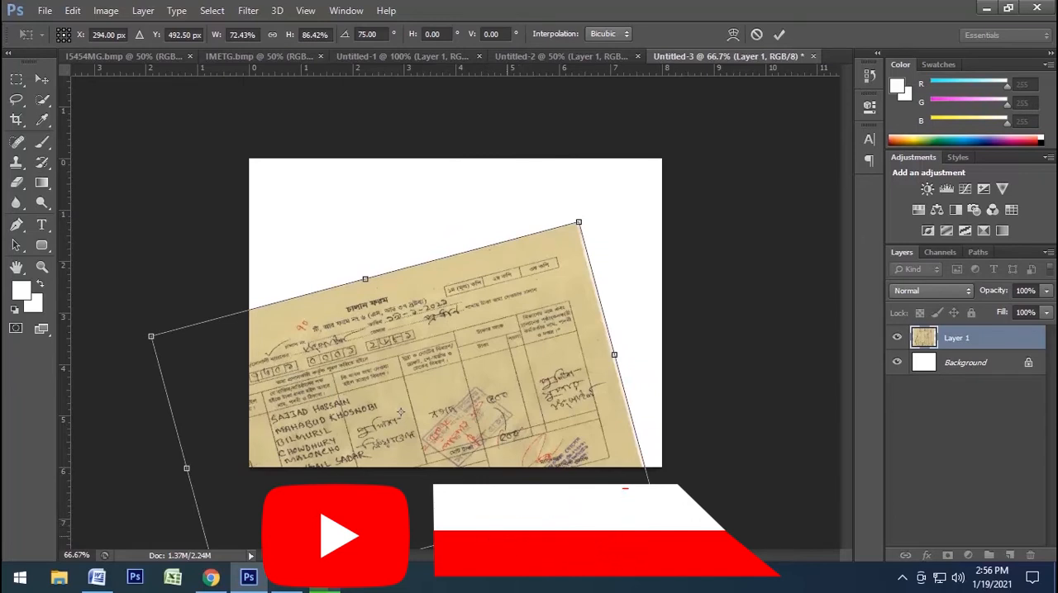
pyautogui.press('Return')
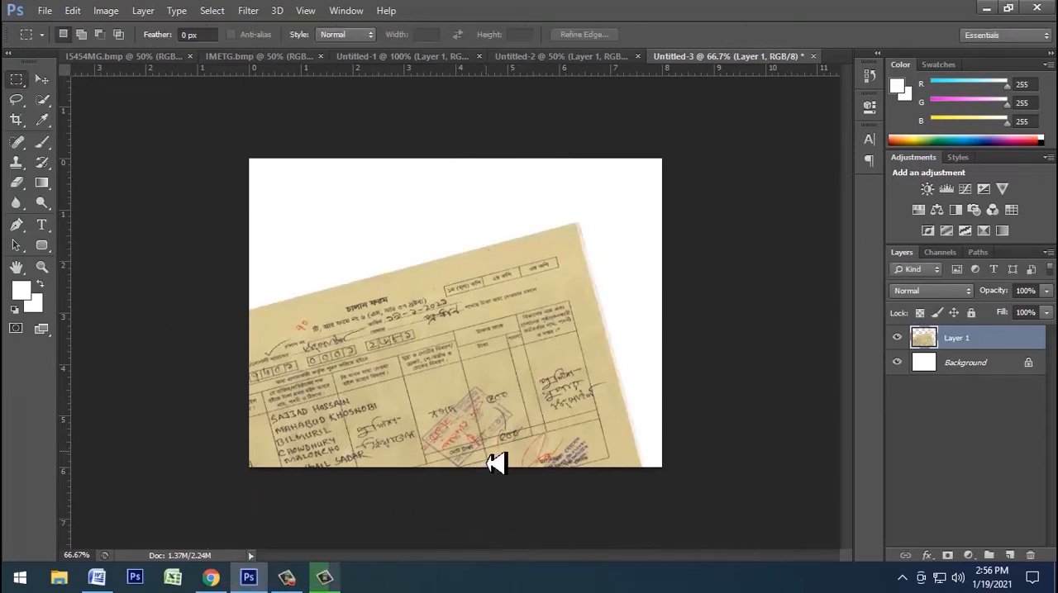
# Step: Straighten the pasted challan form by rotating it 14.17° and position it to fit the canvas
pyautogui.press('v')
pyautogui.moveTo(468, 433); pyautogui.dragTo(562, 349)
pyautogui.hotkey('ctrl', 't')
pyautogui.moveTo(784, 441); pyautogui.dragTo(752, 521)
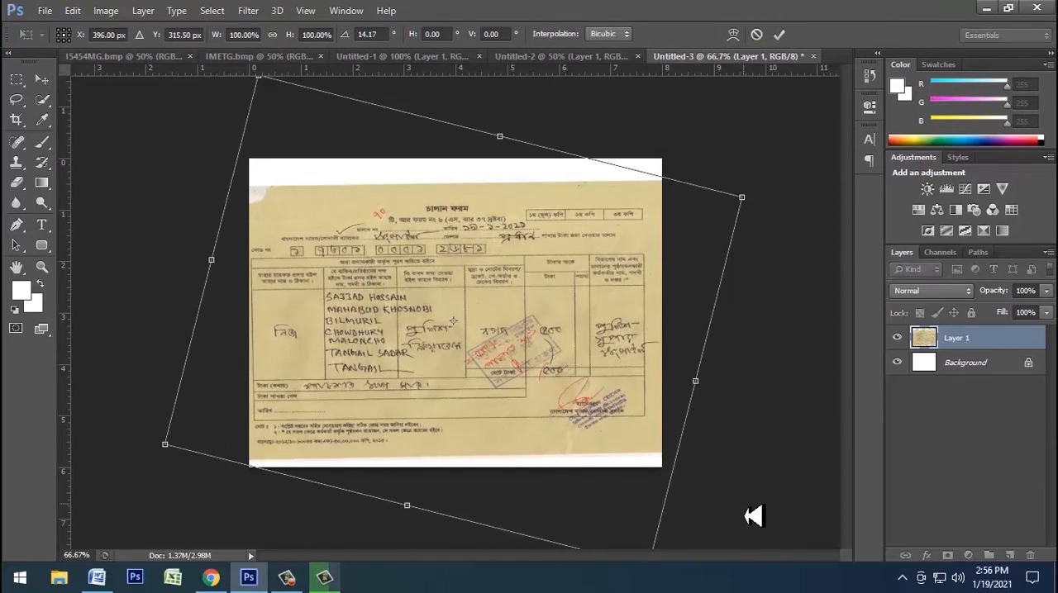
pyautogui.press('Escape')
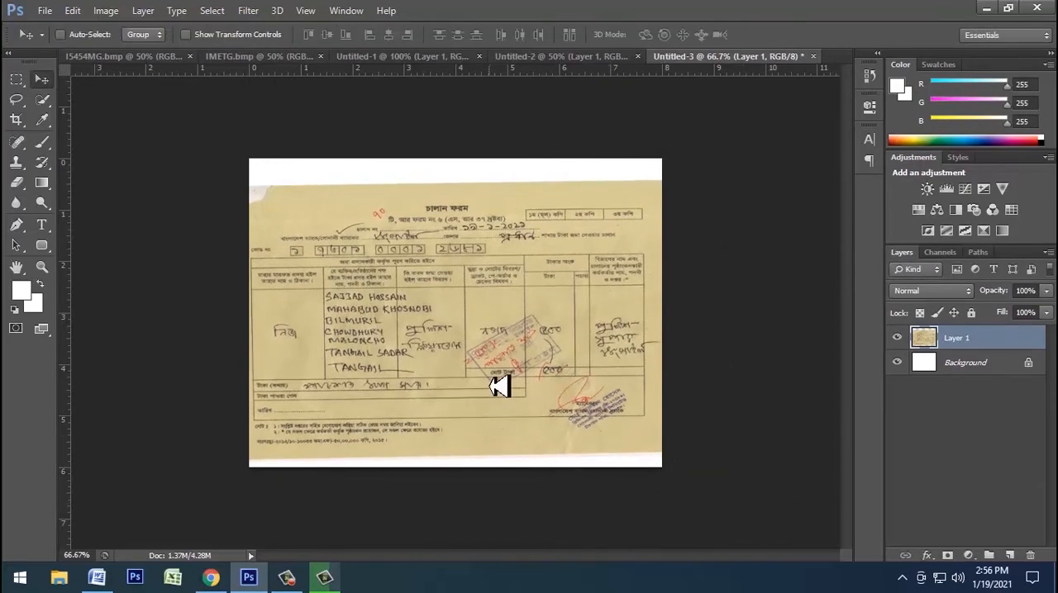
pyautogui.moveTo(496, 366); pyautogui.dragTo(496, 354)
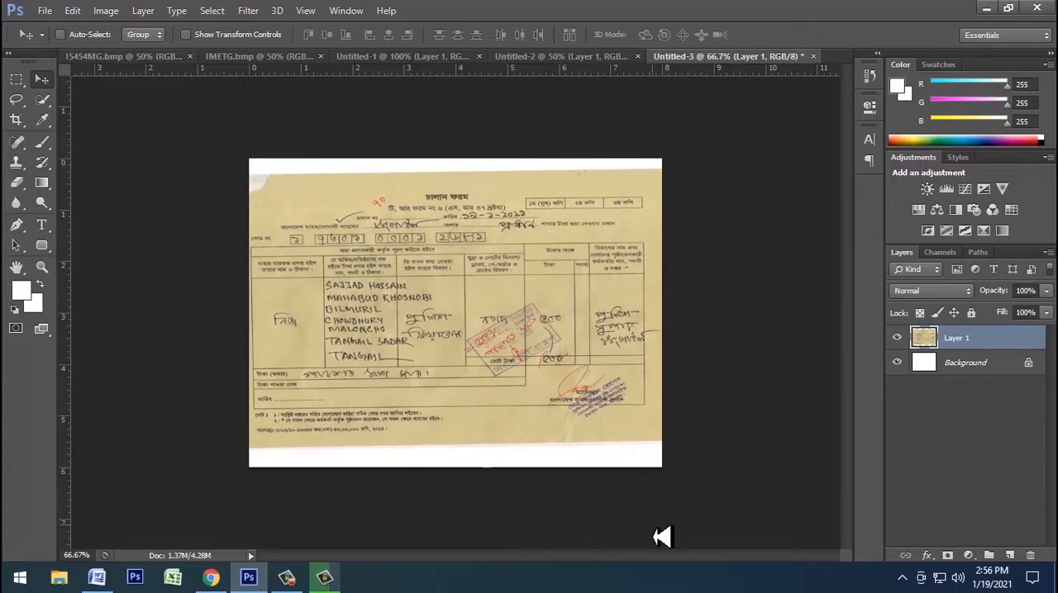
pyautogui.hotkey('ctrl', 'l')
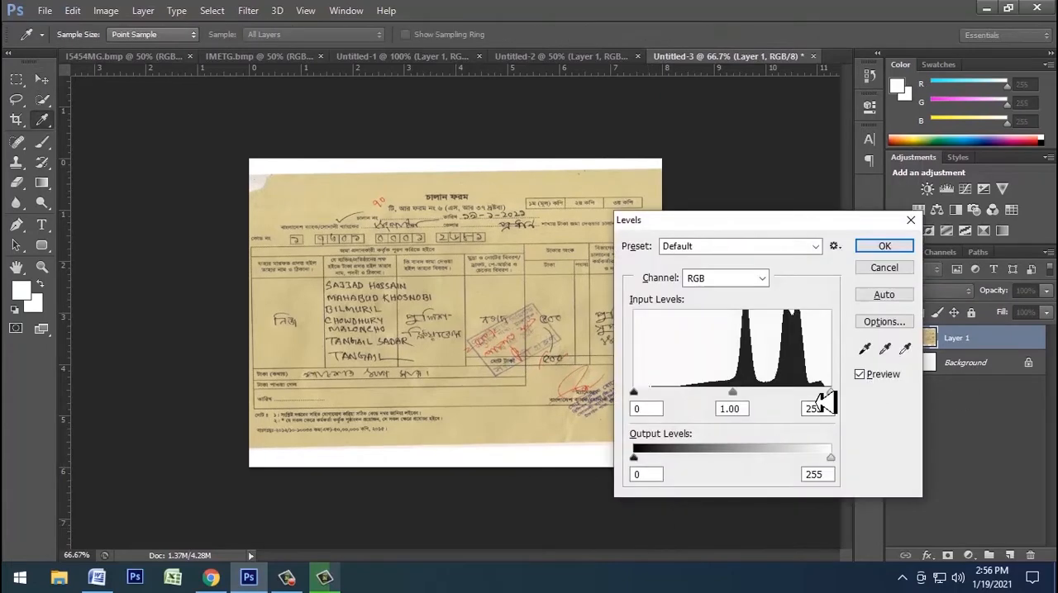
pyautogui.press('Escape')
# Step: Switch to Chrome, attach the image pho from the applicant's folder as the photo, and save the personal information
pyautogui.click(210, 579)
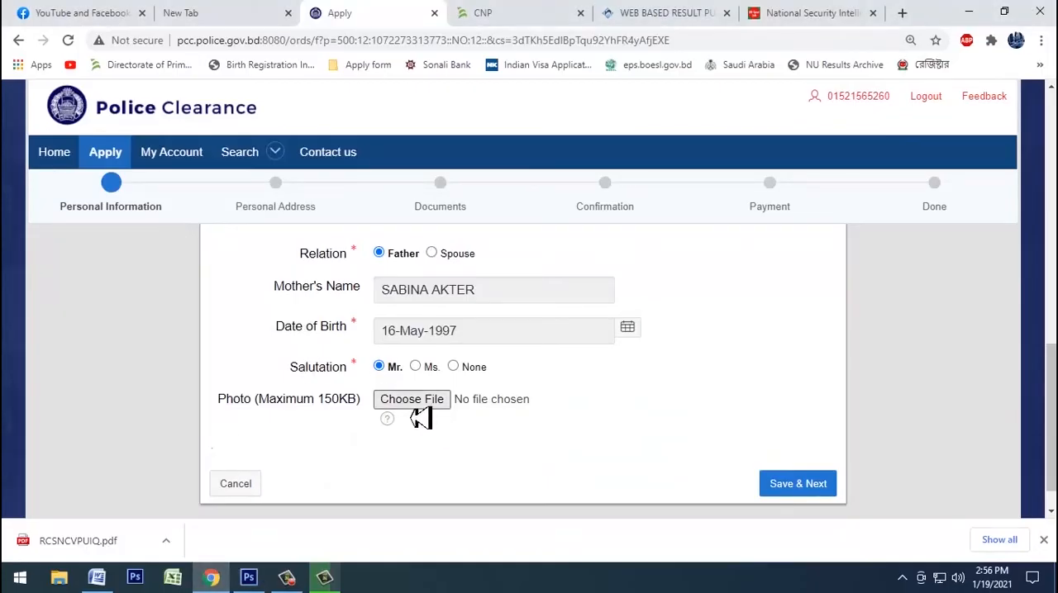
pyautogui.click(422, 406)
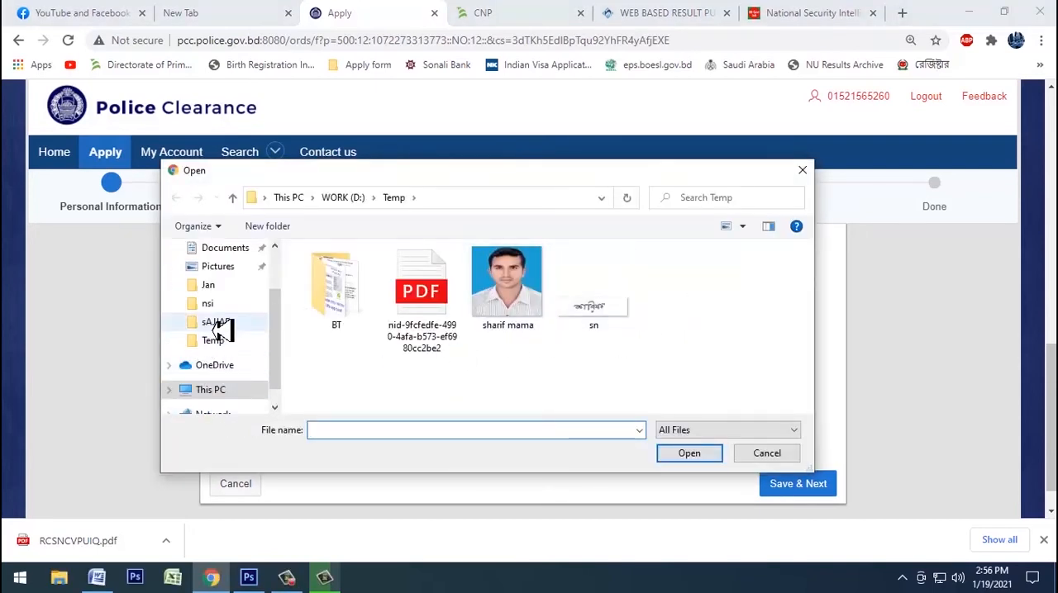
pyautogui.click(221, 324)
pyautogui.click(438, 314)
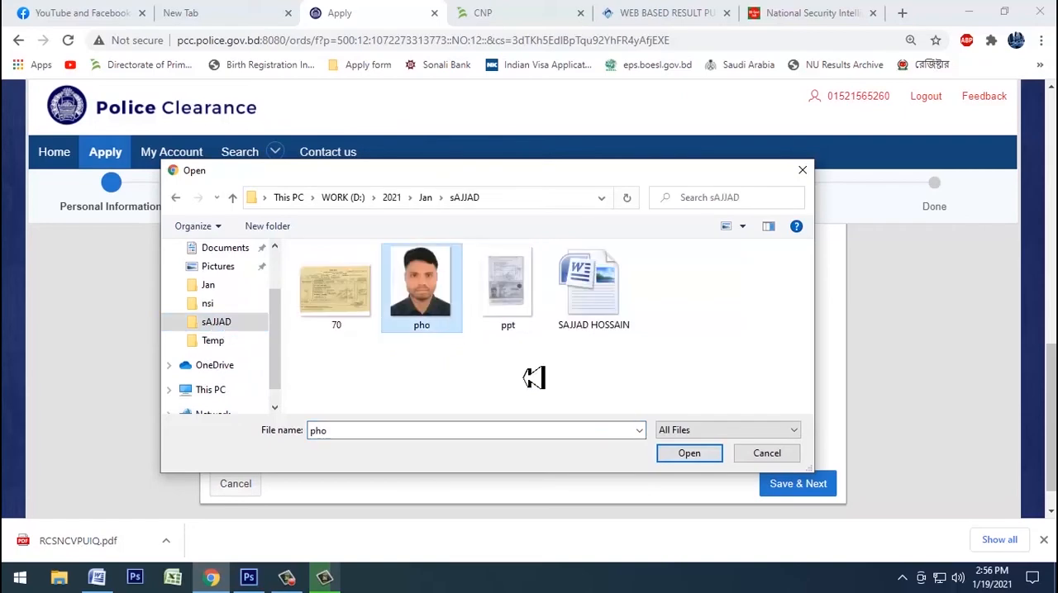
pyautogui.click(699, 456)
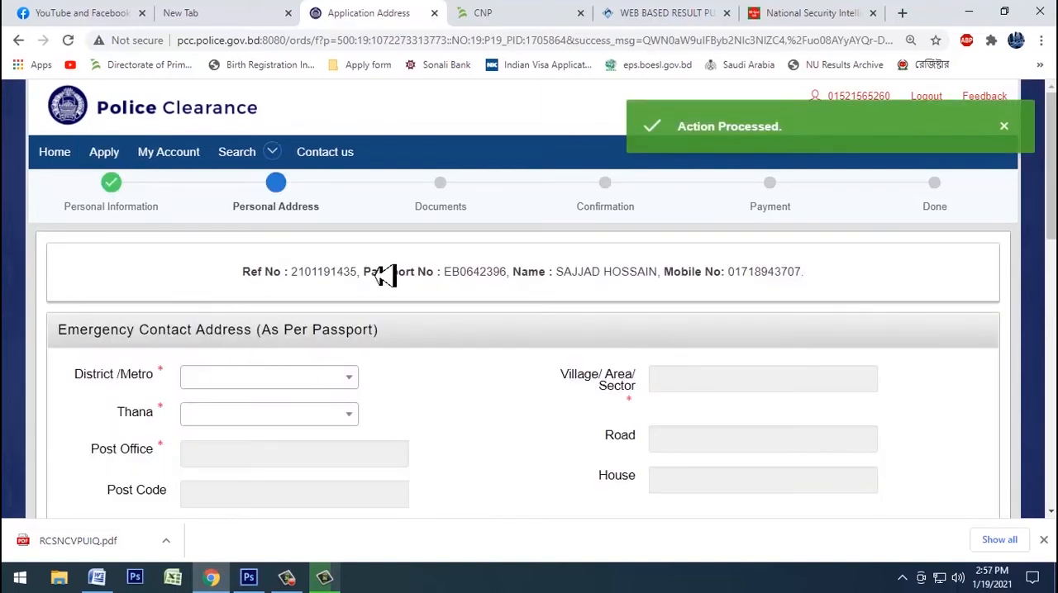
# Step: Choose the applicant's district and thana for the Emergency Contact Address
pyautogui.scroll(-1, 389, 279)
pyautogui.scroll(1, 474, 344)
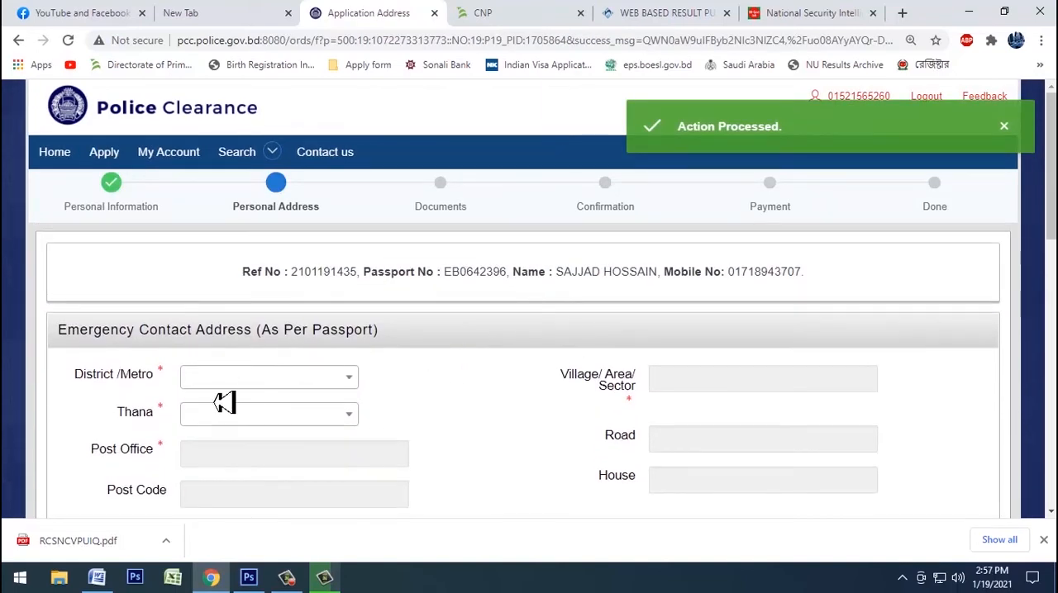
pyautogui.click(250, 389)
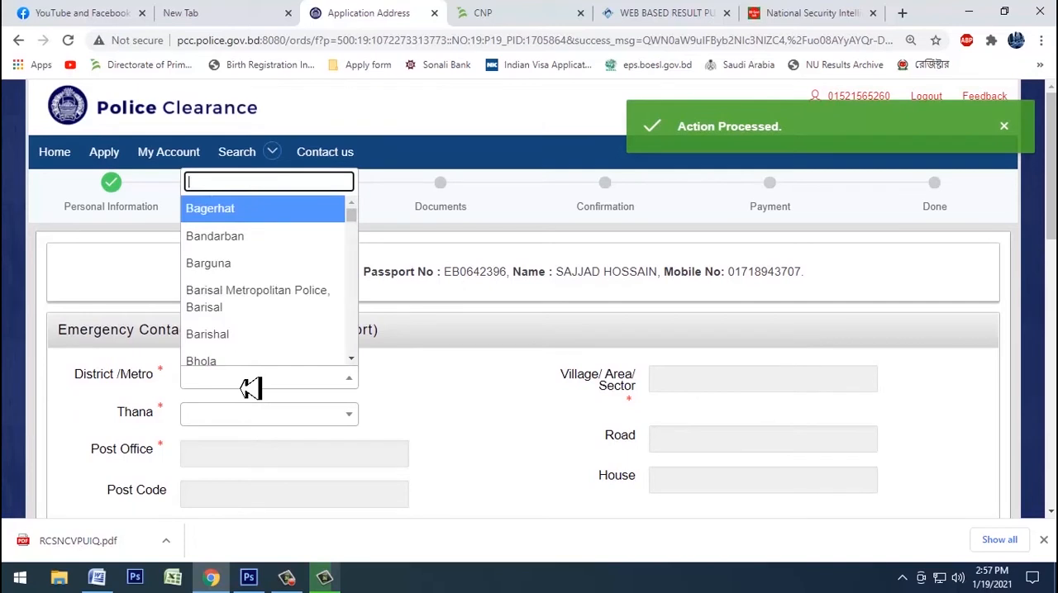
pyautogui.write('ta')
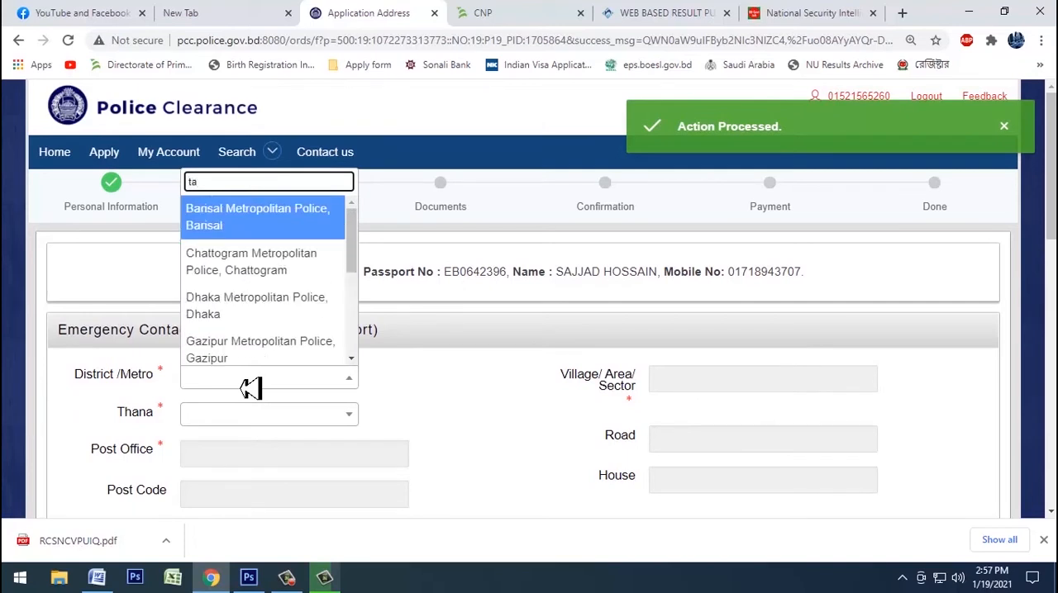
pyautogui.write('ng')
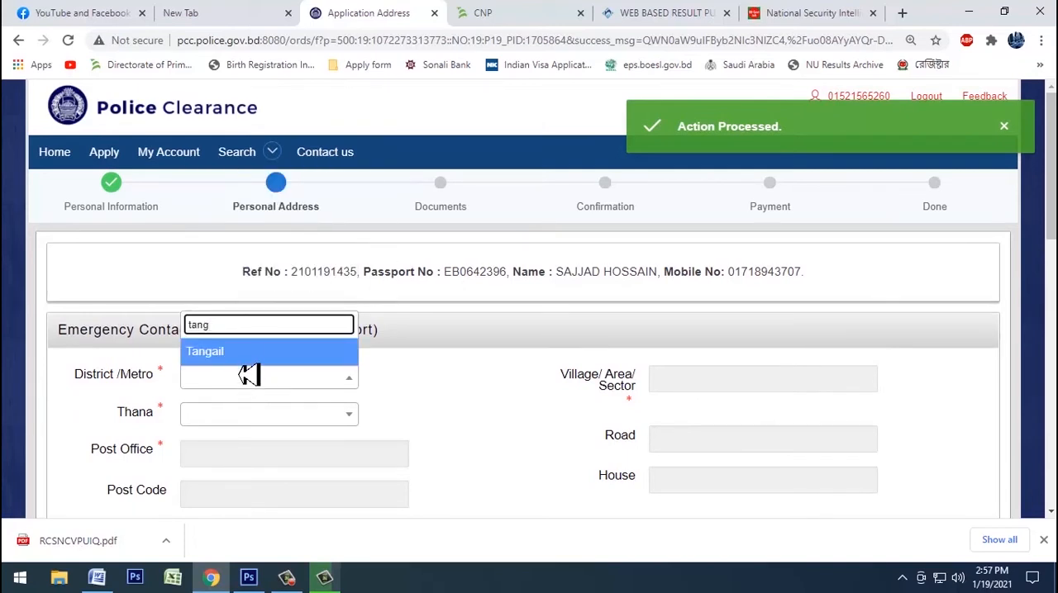
pyautogui.click(258, 357)
pyautogui.click(281, 420)
pyautogui.write('ta')
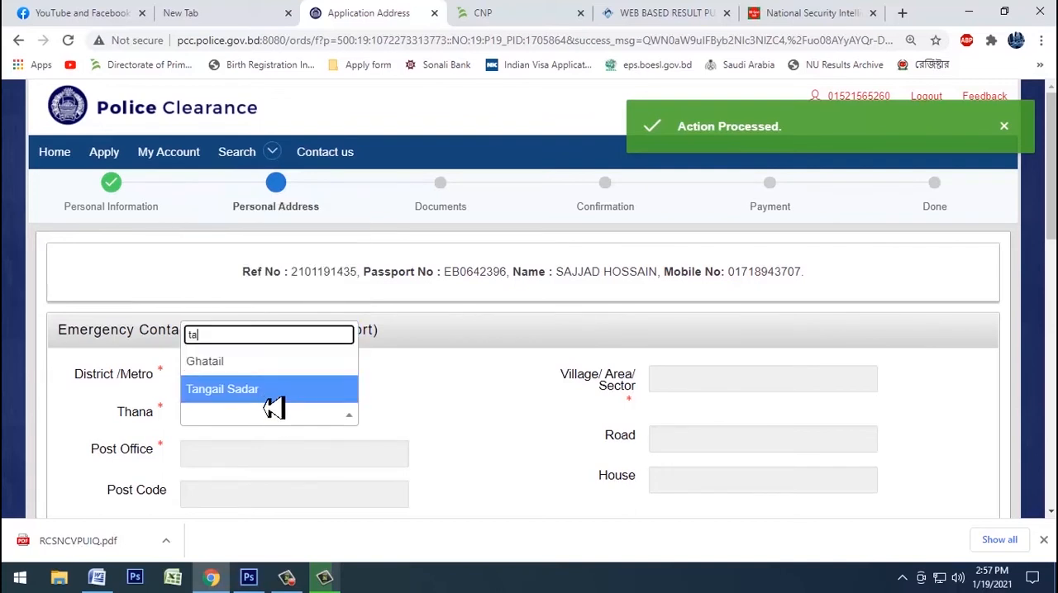
pyautogui.click(268, 388)
# Step: Choose the applicant's district and thana for the Permanent Contact Address
pyautogui.scroll(-3, 368, 422)
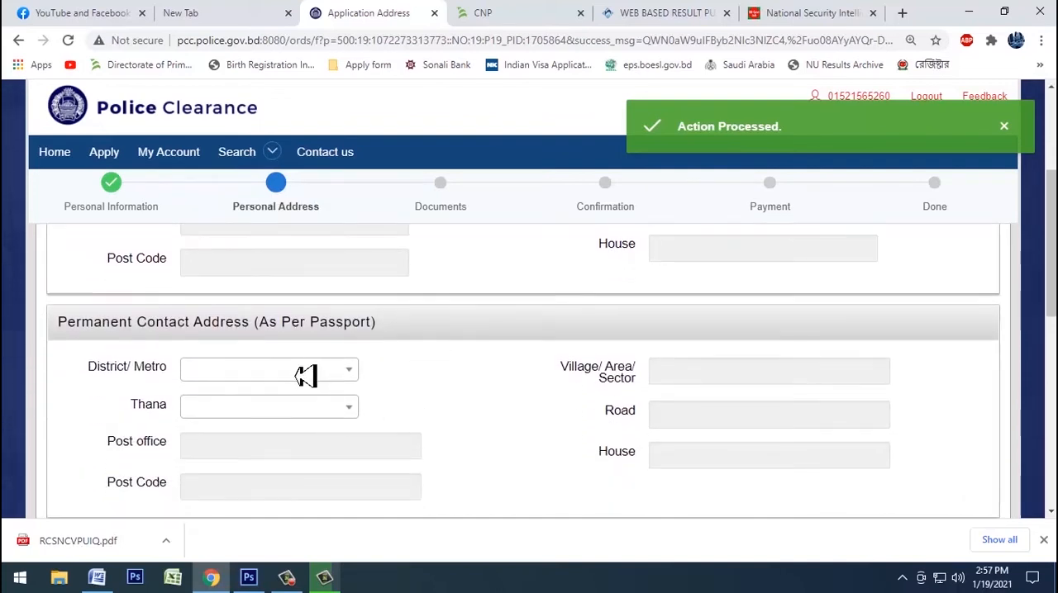
pyautogui.click(291, 371)
pyautogui.write('tang')
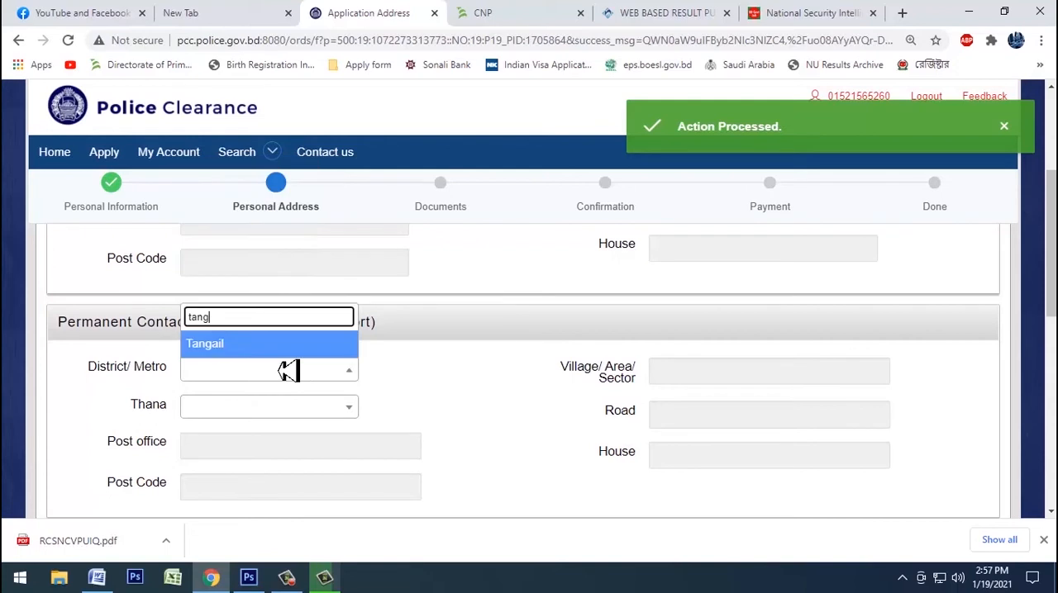
pyautogui.click(284, 357)
pyautogui.click(271, 417)
pyautogui.write('ta')
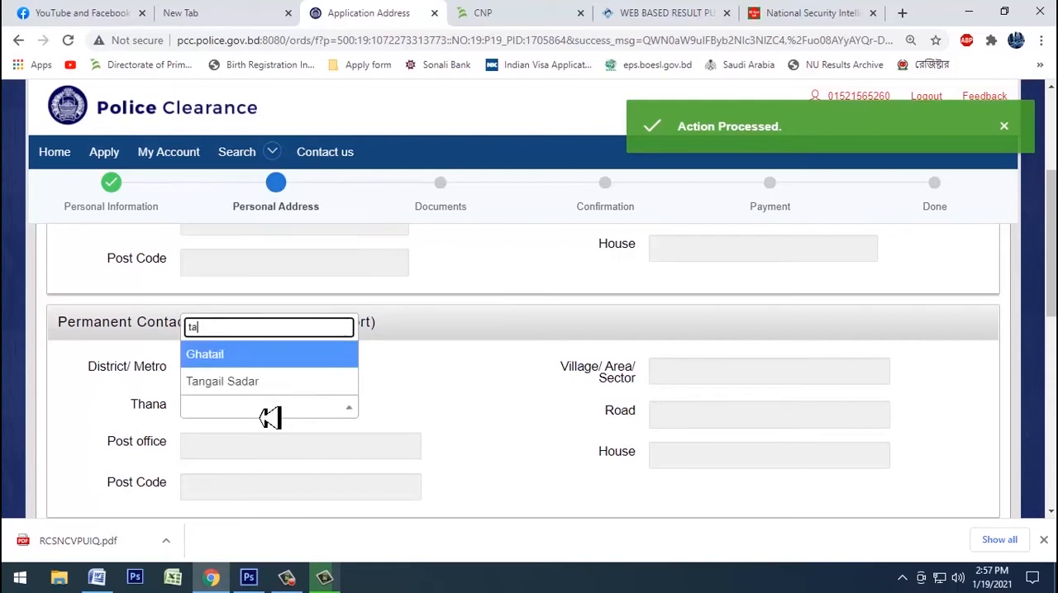
pyautogui.click(273, 382)
# Step: Choose the applicant's district and thana for the Present Address
pyautogui.scroll(-2, 330, 405)
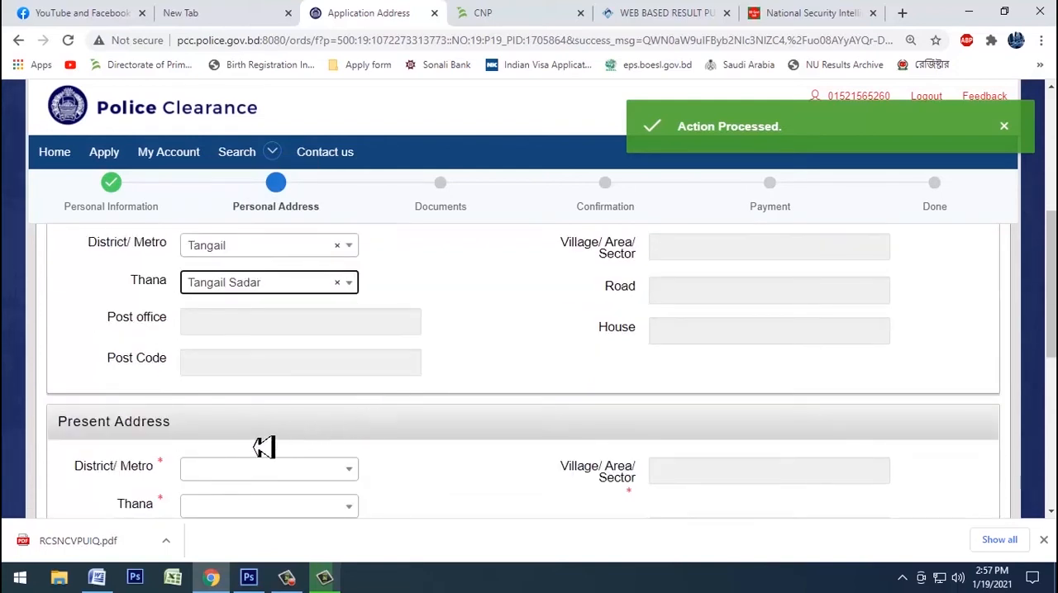
pyautogui.scroll(-2, 272, 438)
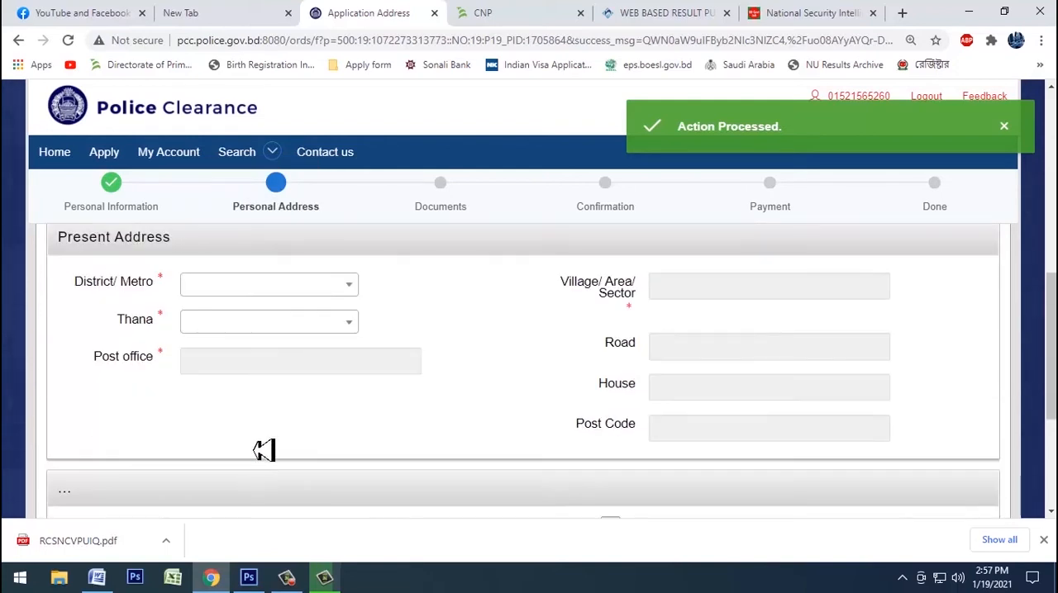
pyautogui.click(287, 293)
pyautogui.write('t')
pyautogui.click(286, 293)
pyautogui.click(286, 293)
pyautogui.write('ta')
pyautogui.click(252, 341)
pyautogui.click(252, 327)
pyautogui.write('ta')
pyautogui.press('Down')
pyautogui.press('Return')
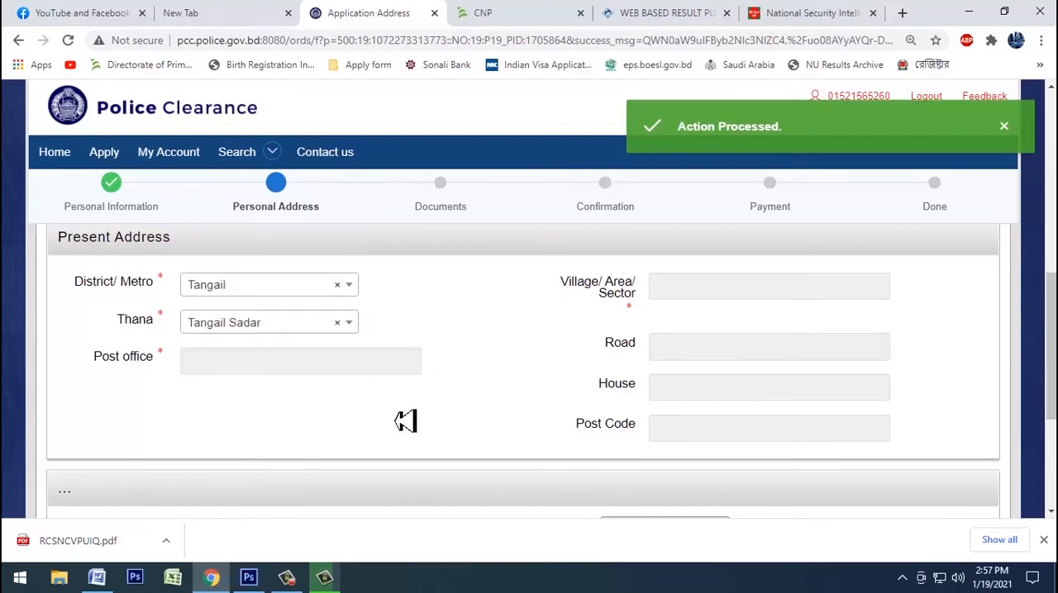
# Step: Switch to the applicant's Word document, change the address line to Capitalize Each Word, and copy it
pyautogui.scroll(-5, 460, 436)
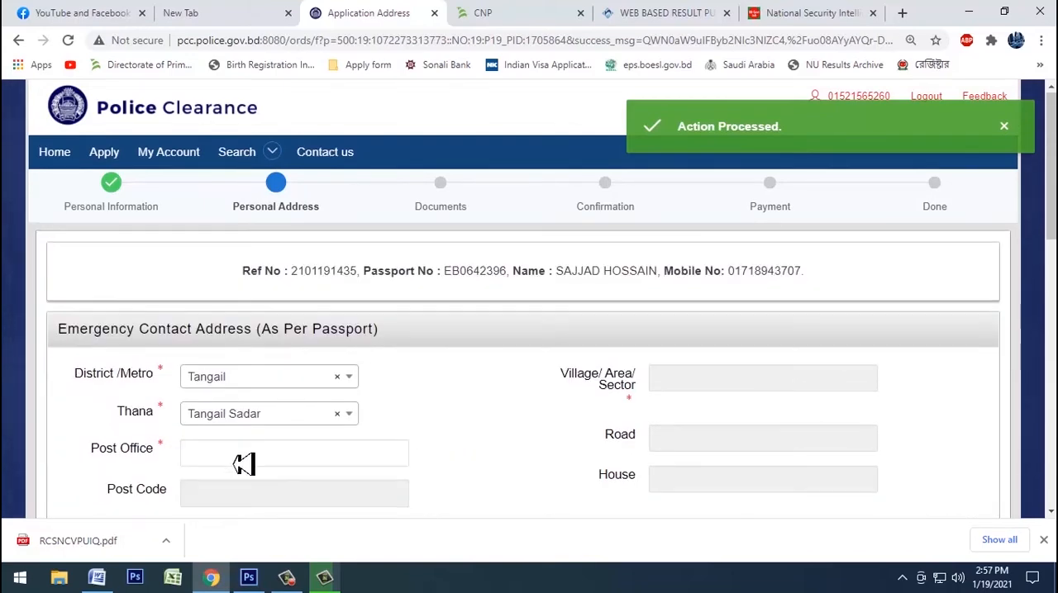
pyautogui.scroll(-1, 241, 460)
pyautogui.click(114, 381)
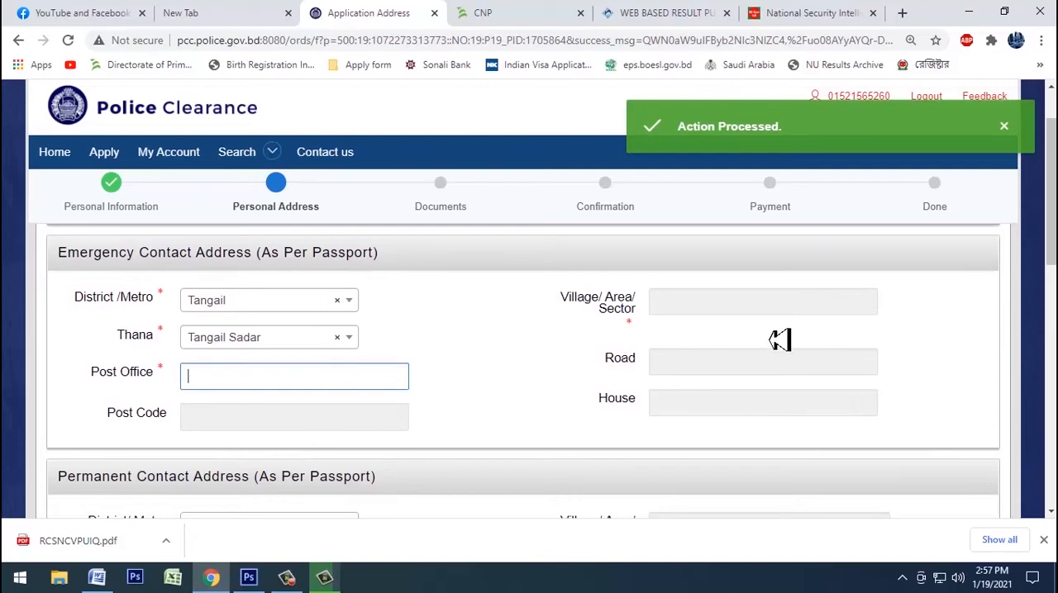
pyautogui.click(96, 577)
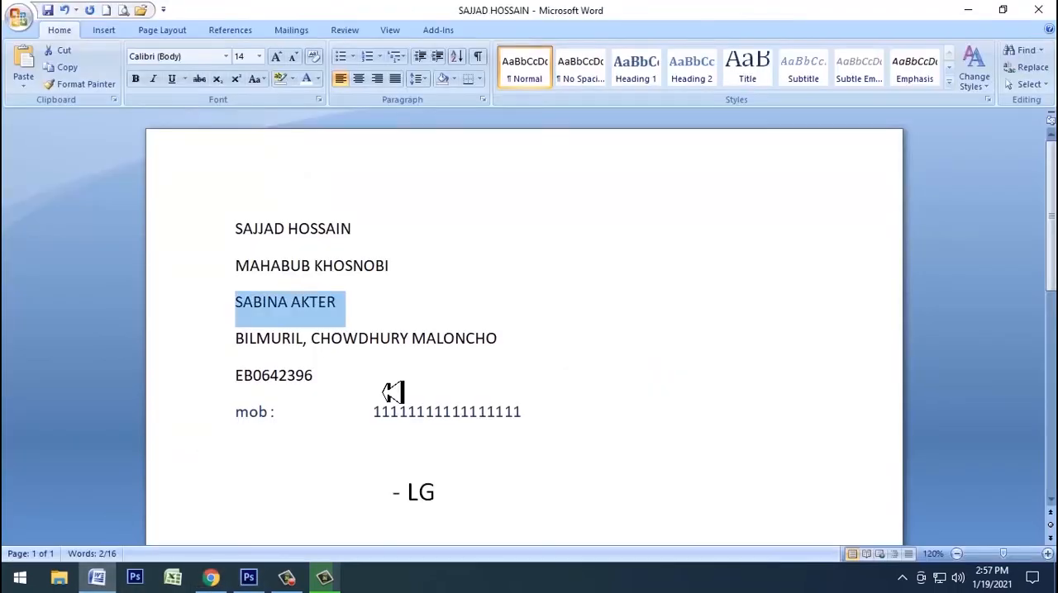
pyautogui.moveTo(529, 347); pyautogui.dragTo(175, 363)
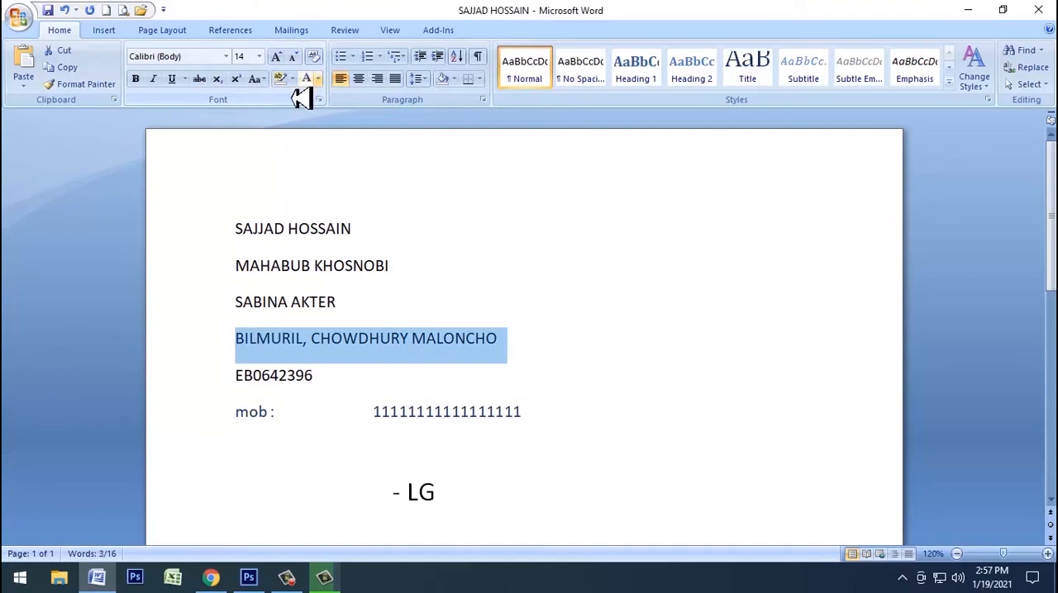
pyautogui.click(266, 82)
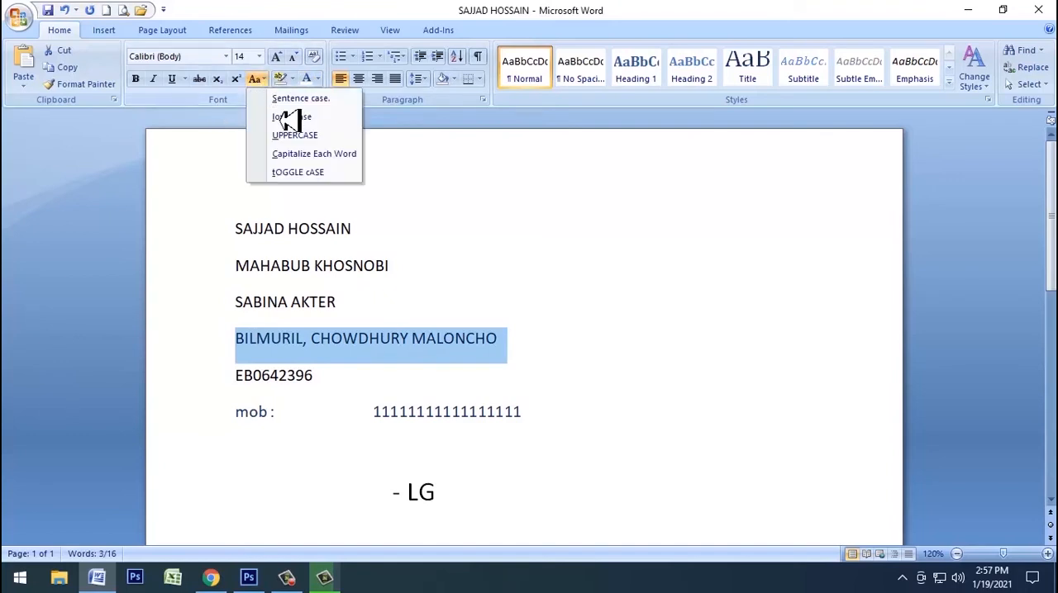
pyautogui.click(317, 157)
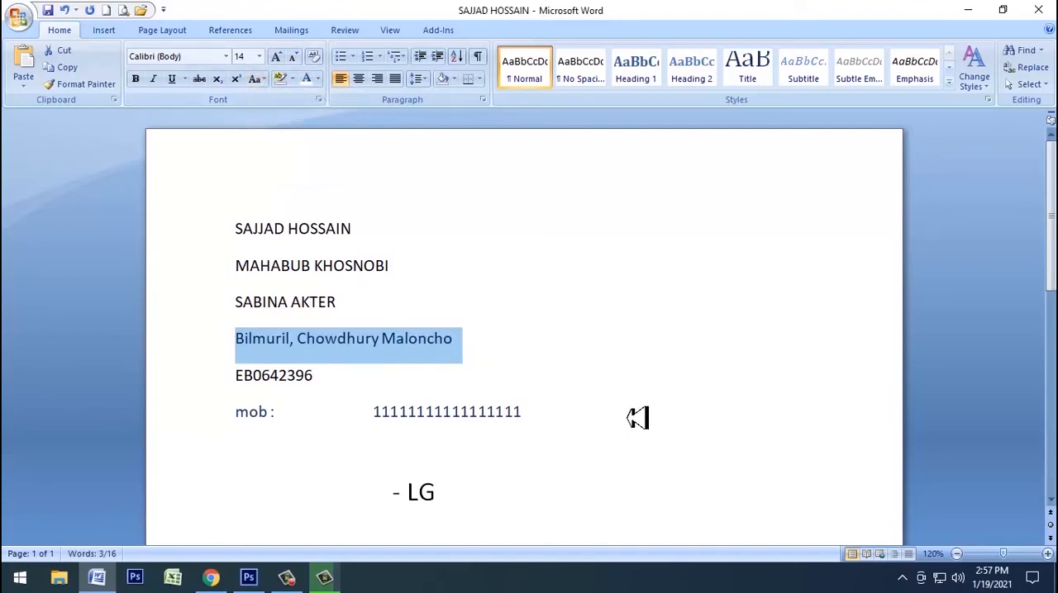
# Step: Switch back to Chrome and paste the copied address into the emergency address's Post Office and Village/Area/Sector fields
pyautogui.click(210, 577)
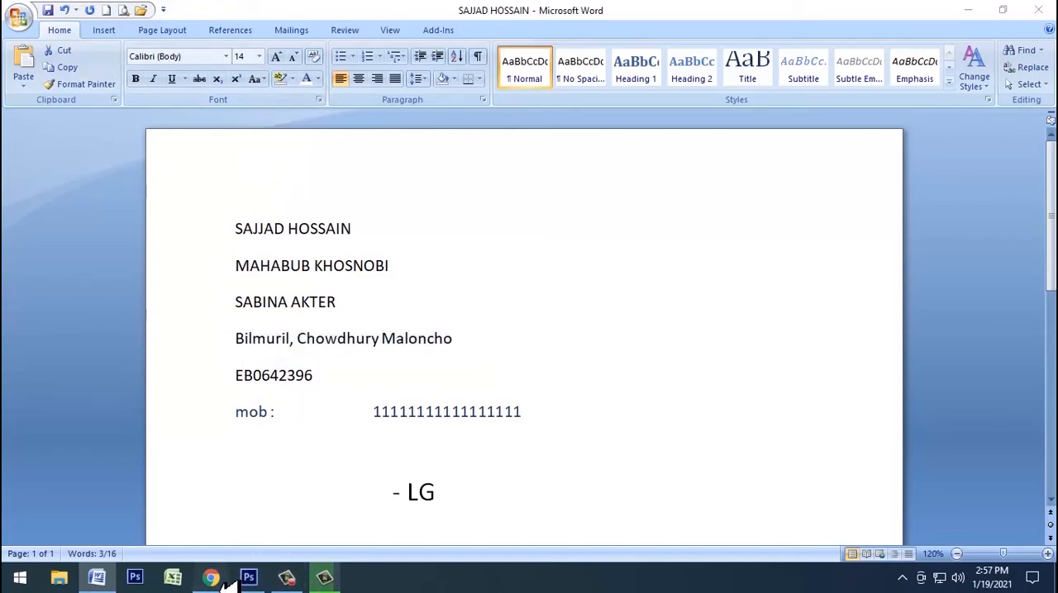
pyautogui.click(329, 374)
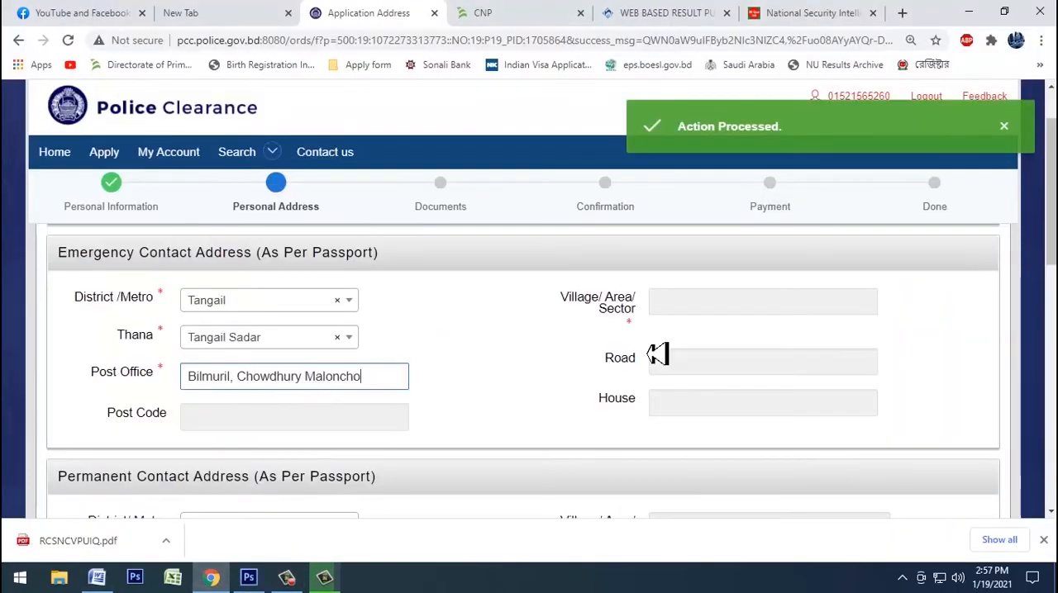
pyautogui.click(755, 304)
# Step: Paste the copied address into the permanent address's Post office and Village/Area/Sector fields
pyautogui.scroll(-4, 474, 333)
pyautogui.click(294, 291)
pyautogui.scroll(1, 647, 359)
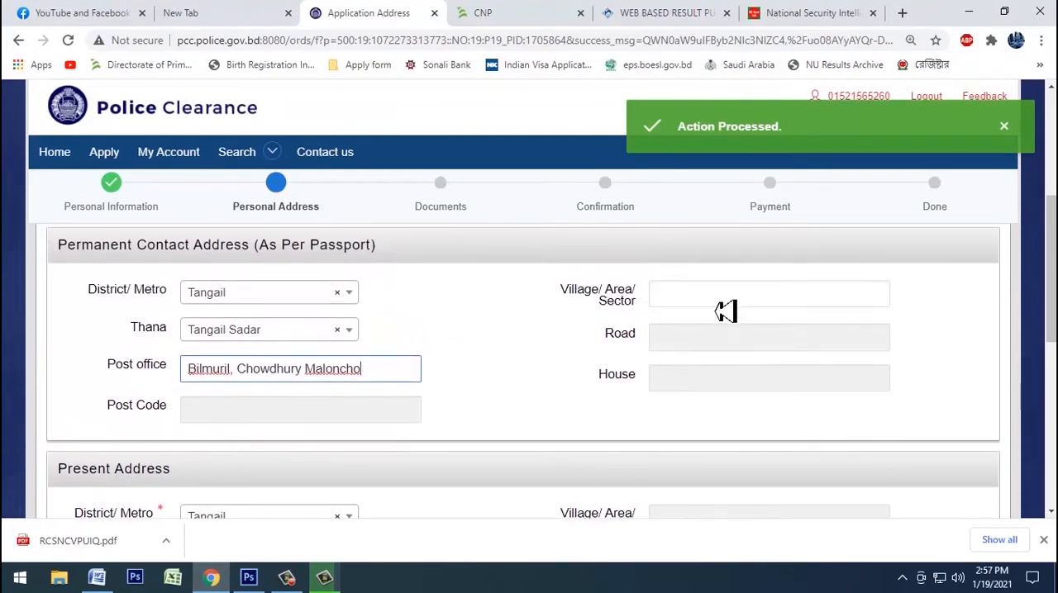
pyautogui.click(728, 301)
# Step: Set Delivery From to Thana, then save the address page and continue to the documents
pyautogui.scroll(-4, 207, 460)
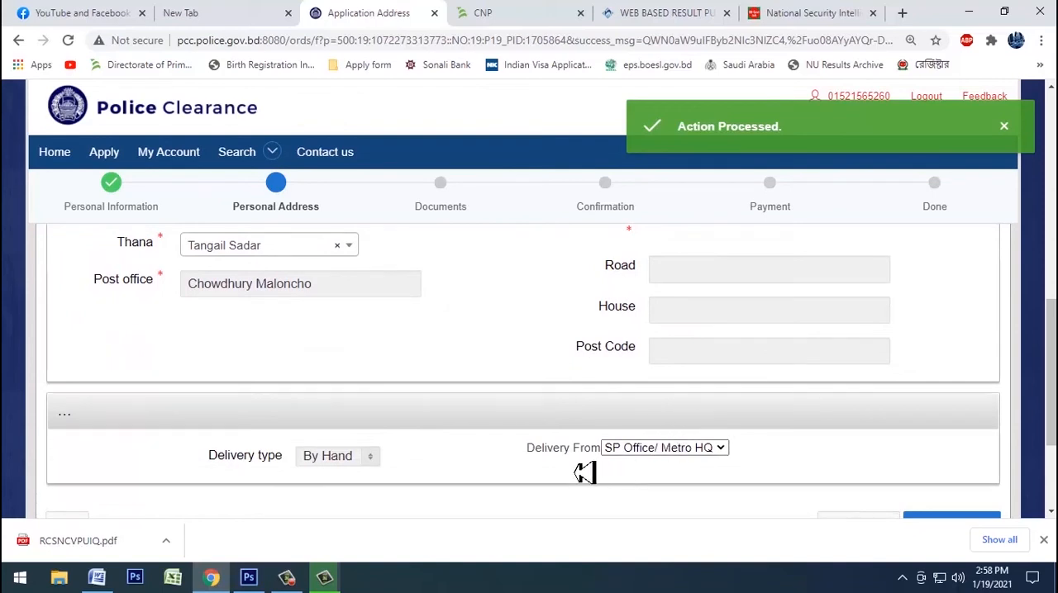
pyautogui.click(671, 451)
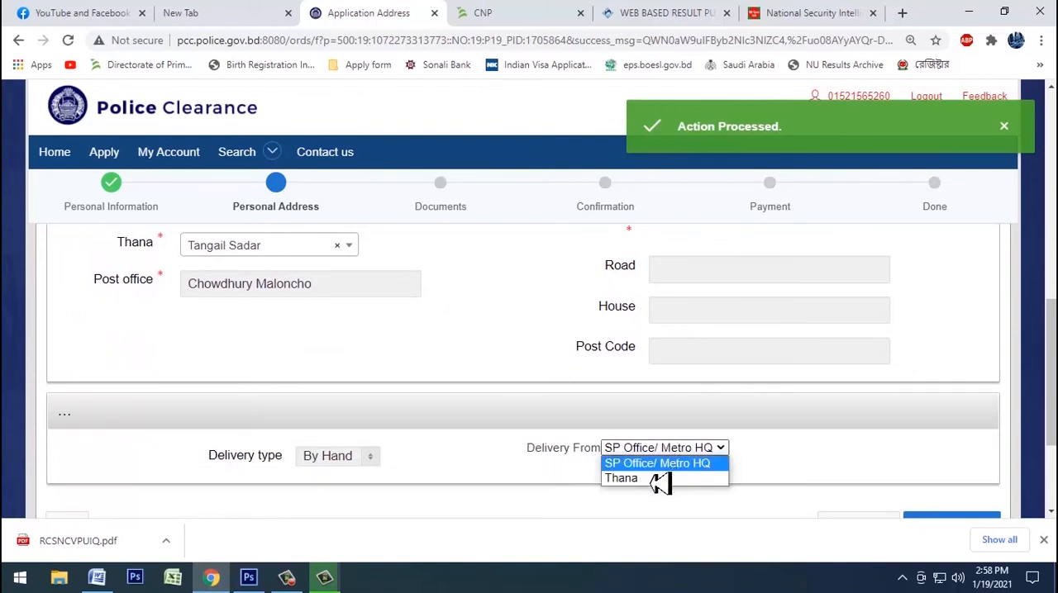
pyautogui.click(661, 479)
pyautogui.scroll(-2, 719, 475)
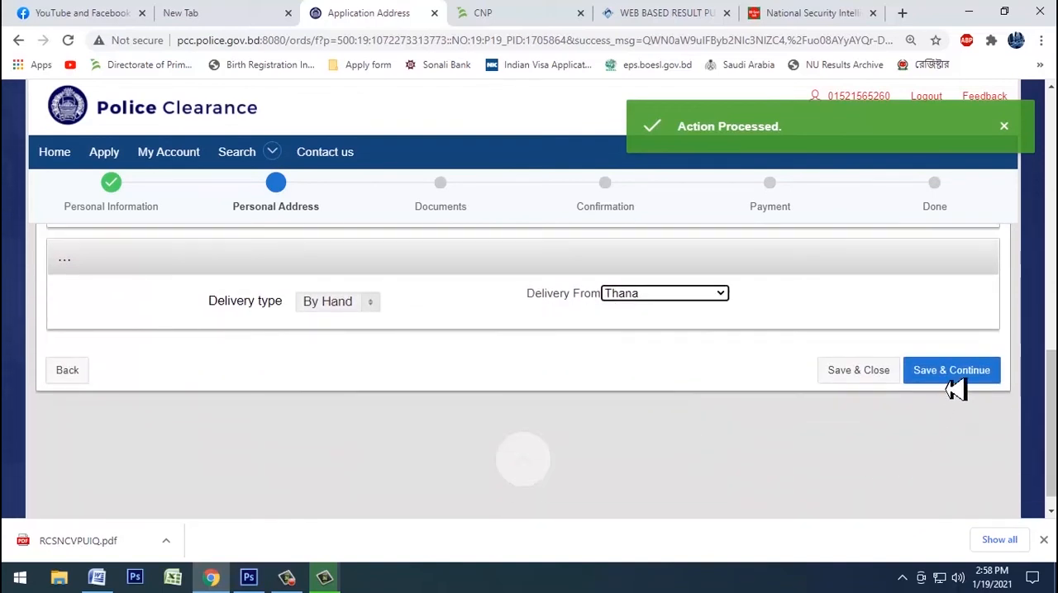
pyautogui.click(976, 382)
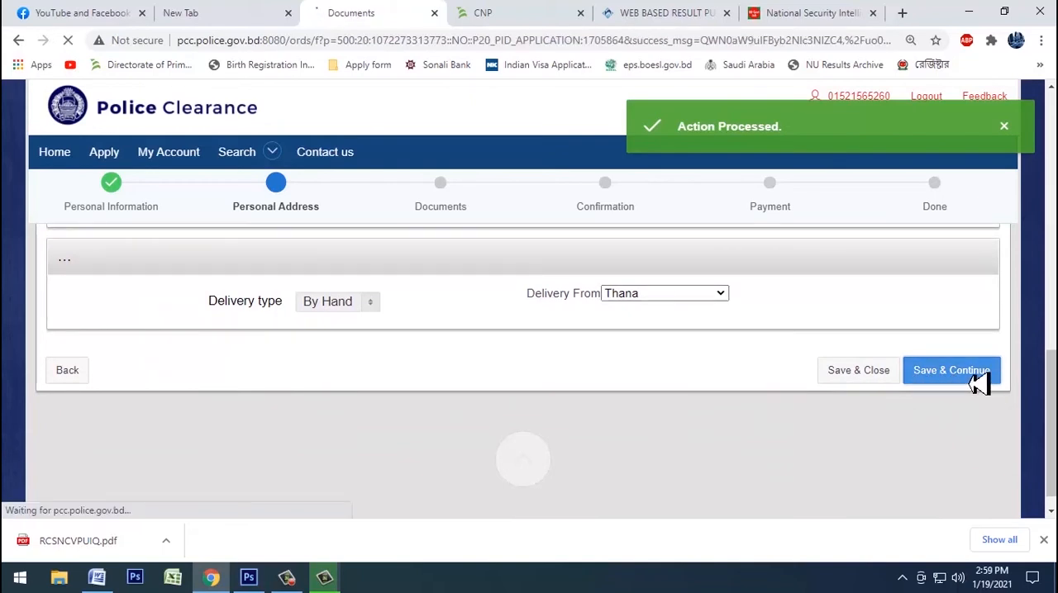
# Step: Upload the ppt image as the passport scan copy, then save the documents and continue to the confirmation
pyautogui.scroll(-2, 541, 432)
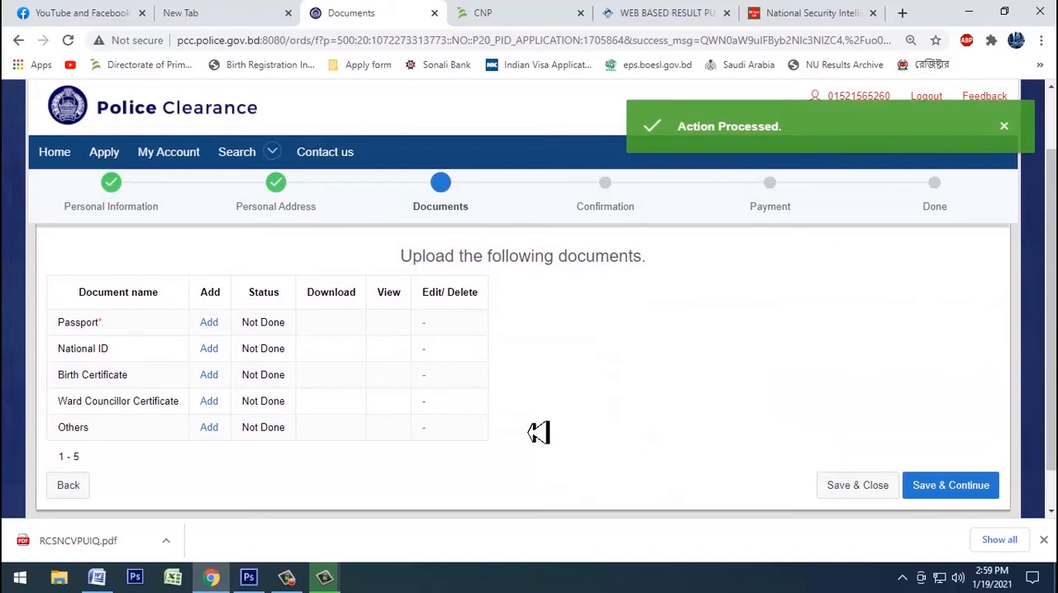
pyautogui.scroll(1, 330, 383)
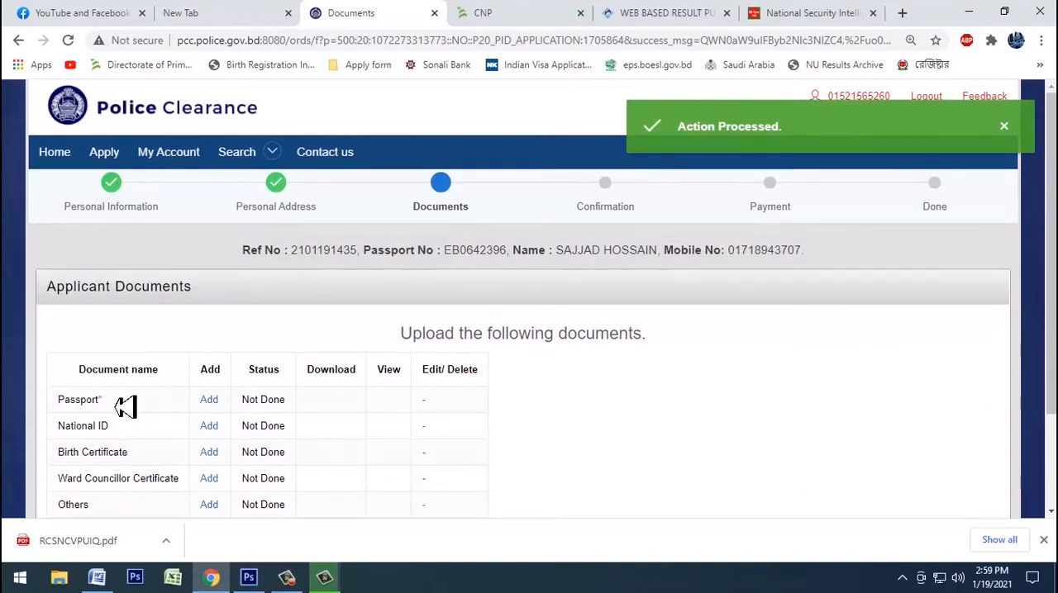
pyautogui.click(217, 405)
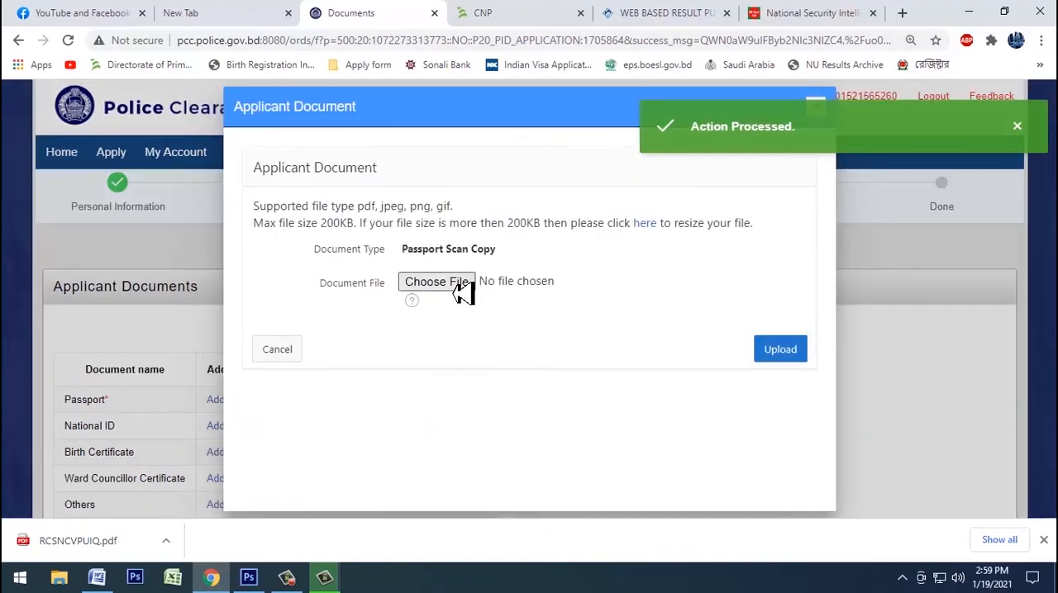
pyautogui.click(437, 282)
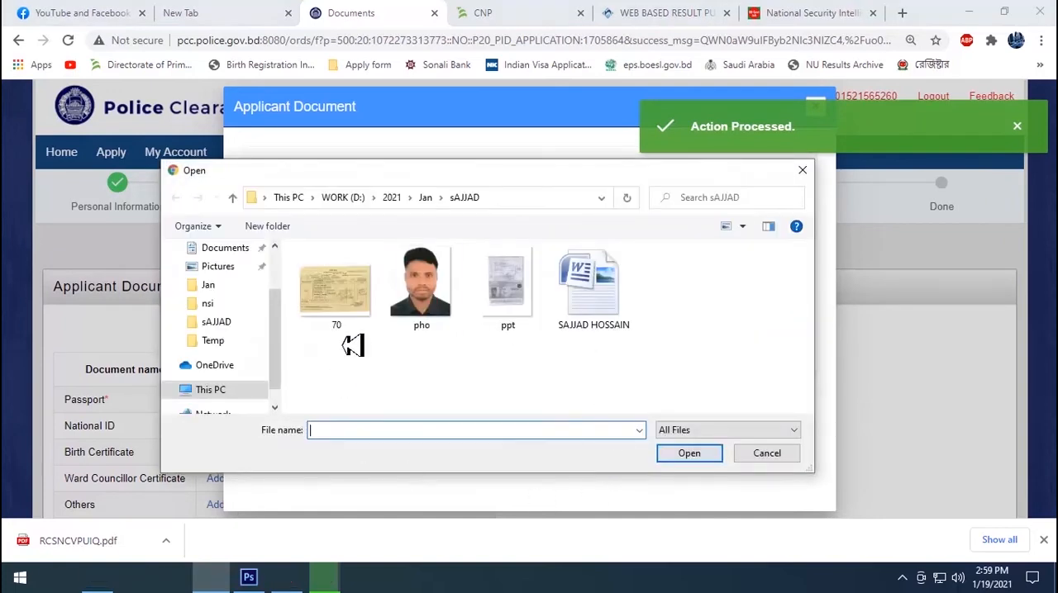
pyautogui.click(517, 305)
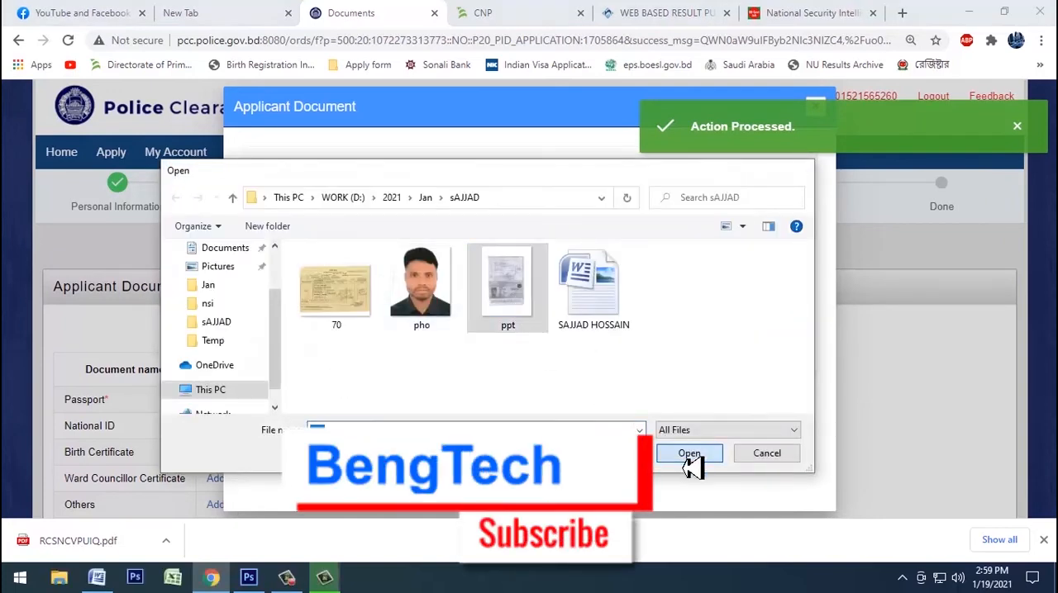
pyautogui.click(689, 456)
pyautogui.click(786, 359)
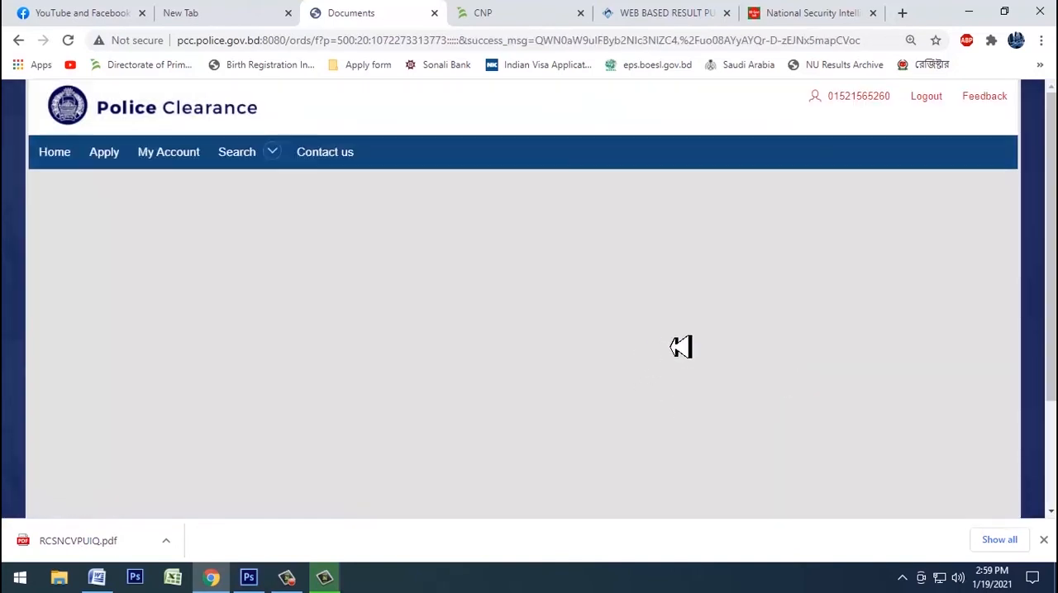
pyautogui.scroll(-2, 680, 345)
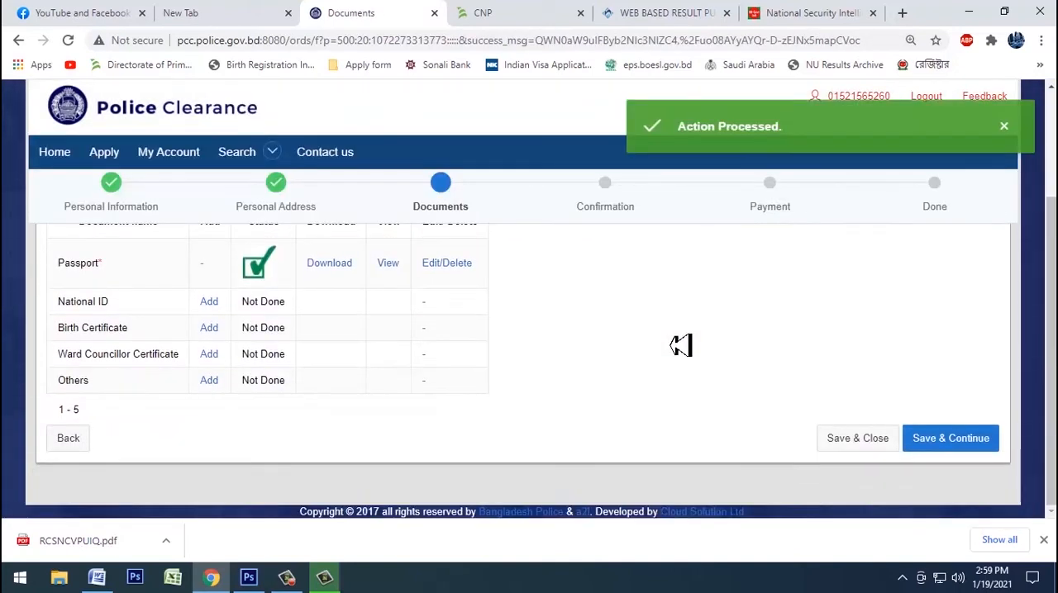
pyautogui.click(967, 444)
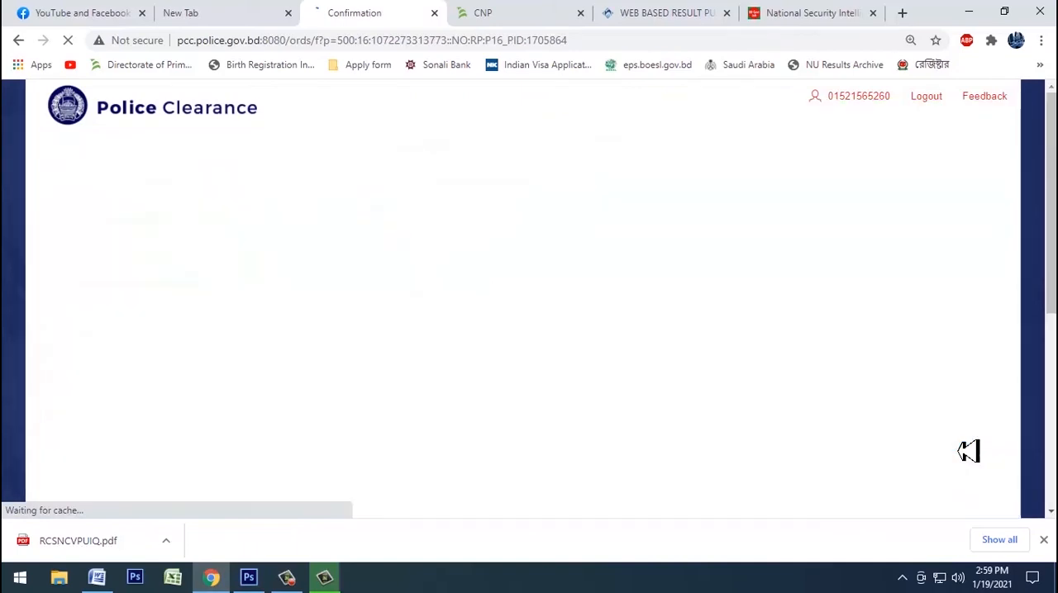
# Step: Copy the application's reference number line, switch to Photoshop, and add it as black text above the scanned chalan's heading
pyautogui.scroll(-5, 553, 337)
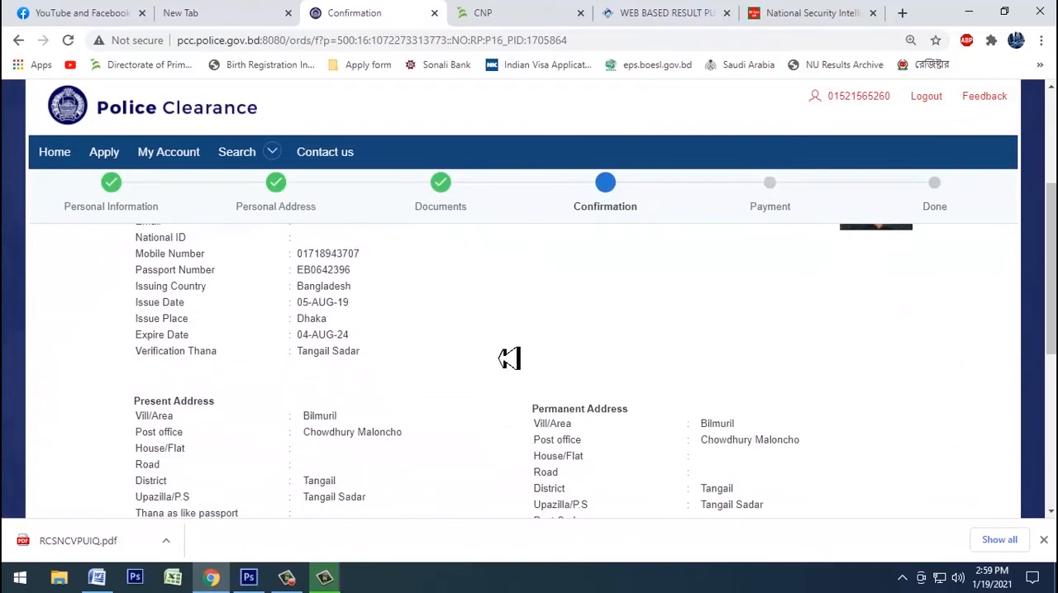
pyautogui.scroll(5, 585, 397)
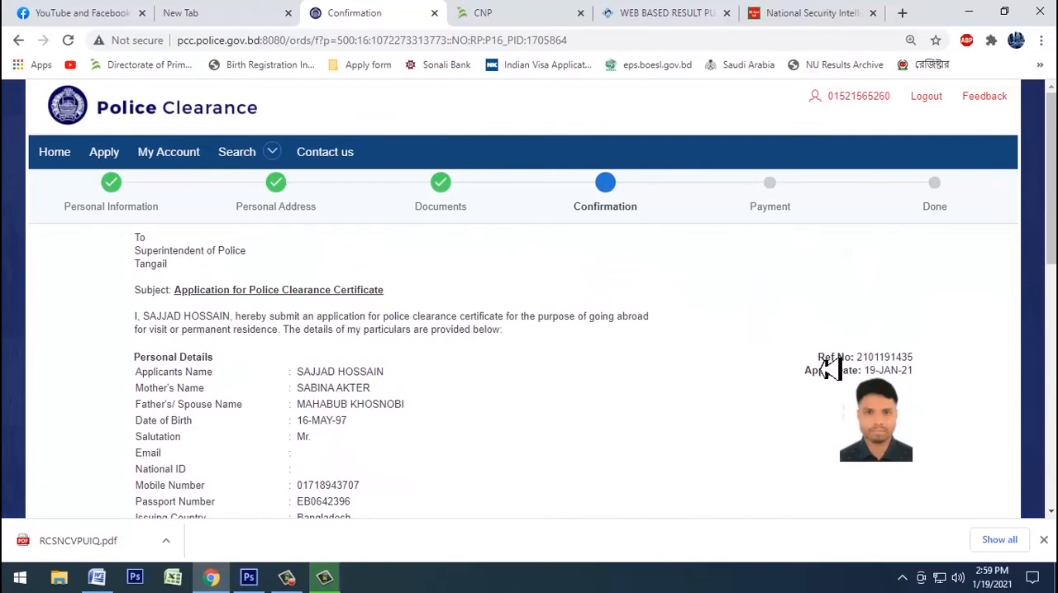
pyautogui.moveTo(852, 367); pyautogui.dragTo(908, 366)
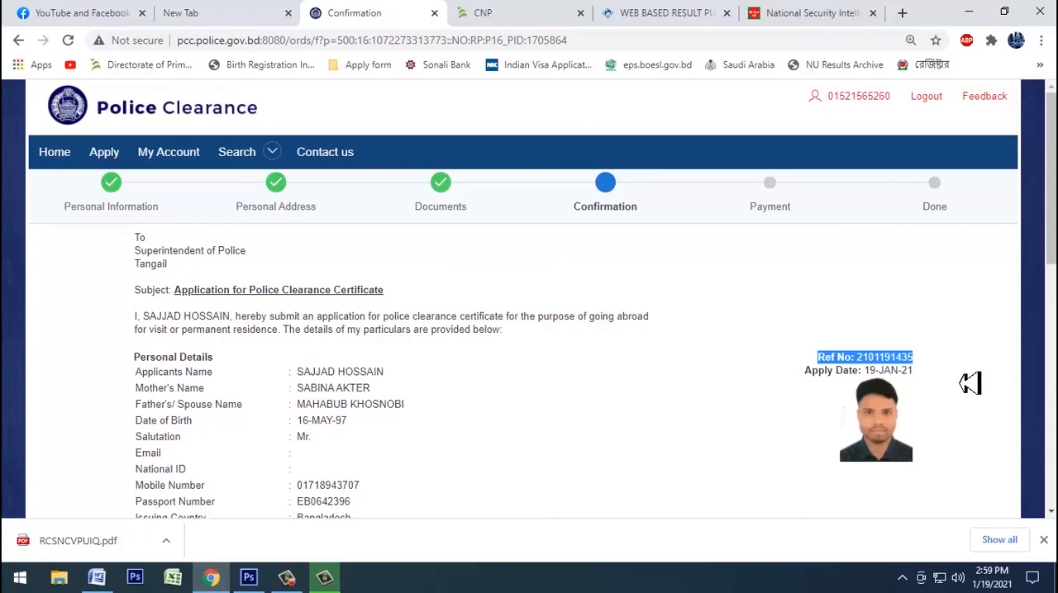
pyautogui.click(248, 577)
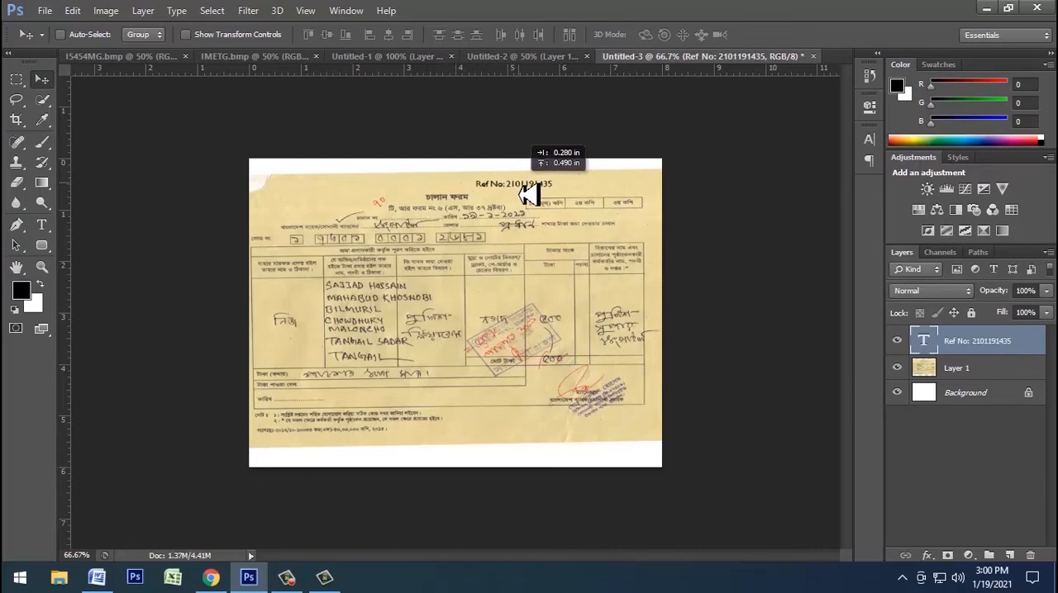
pyautogui.moveTo(521, 195); pyautogui.dragTo(520, 195)
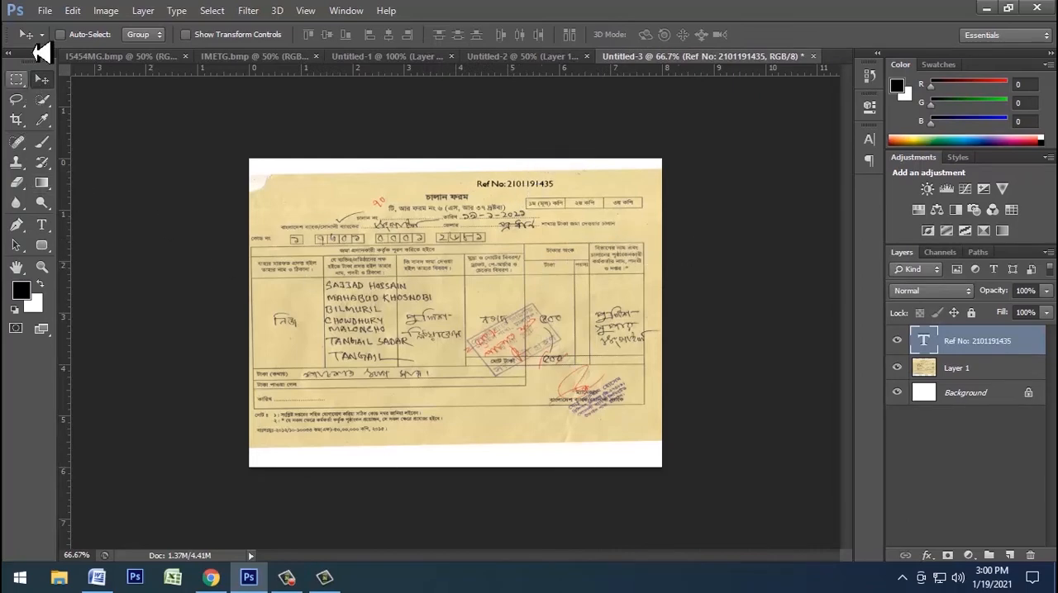
# Step: Save the chalan image as a JPEG copy named 70 ref in the applicant's folder
pyautogui.click(45, 12)
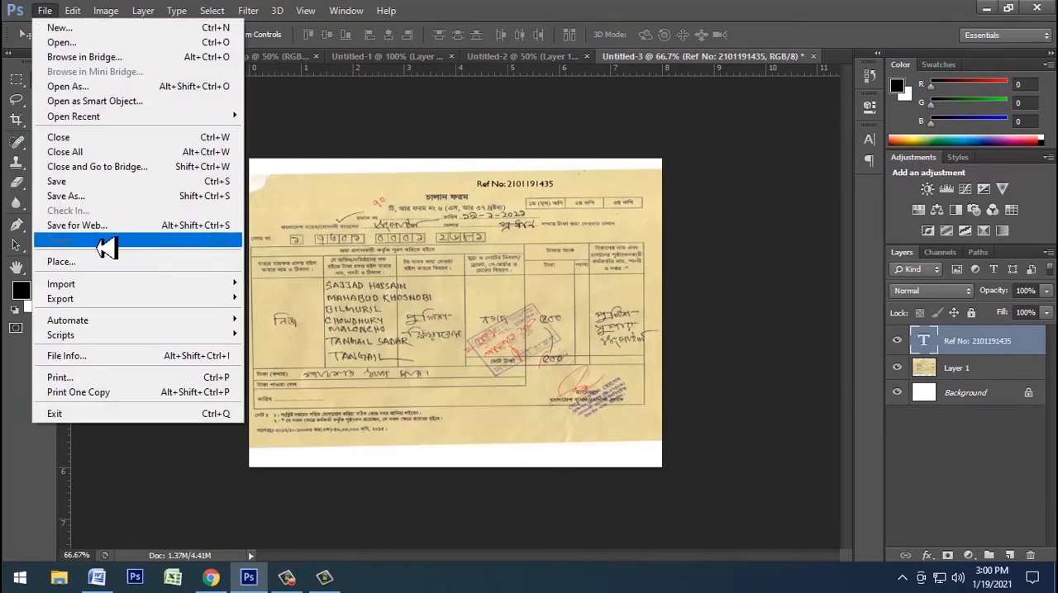
pyautogui.click(99, 207)
pyautogui.write('70 ref')
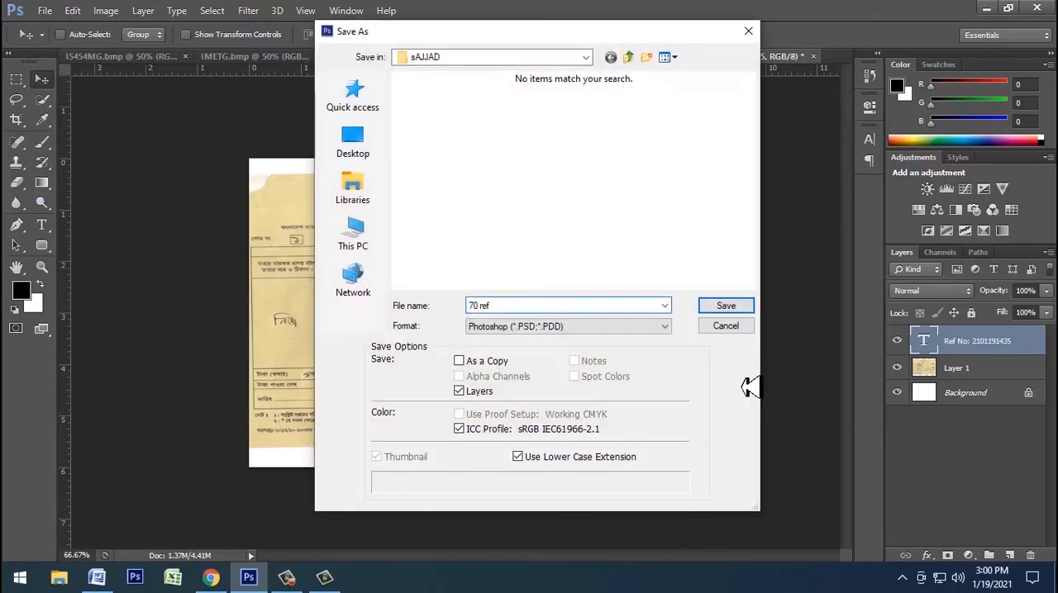
pyautogui.press('Tab')
pyautogui.press('j')
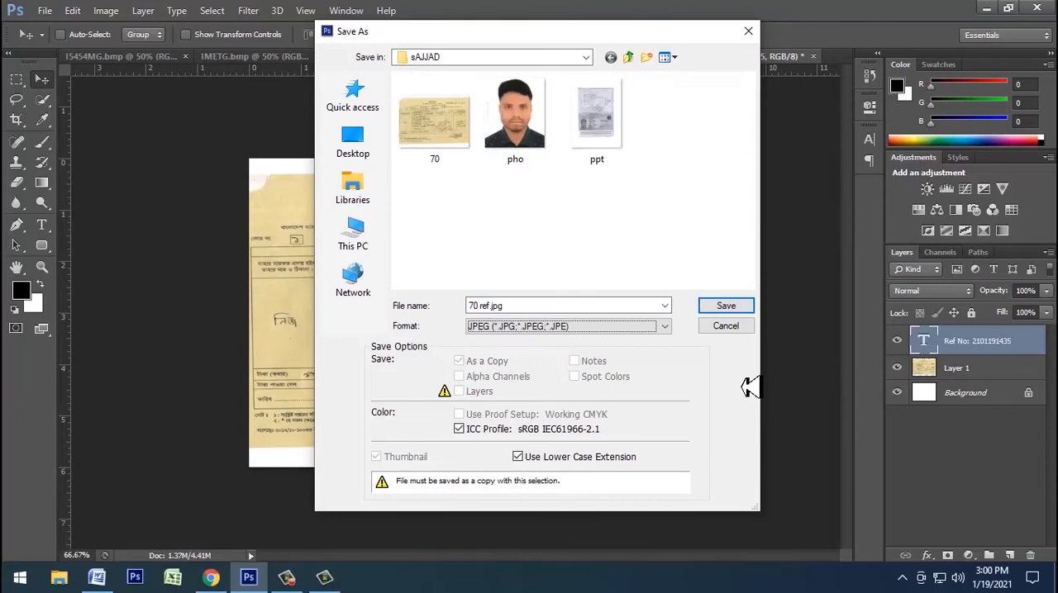
pyautogui.press('Return')
pyautogui.press('Return')
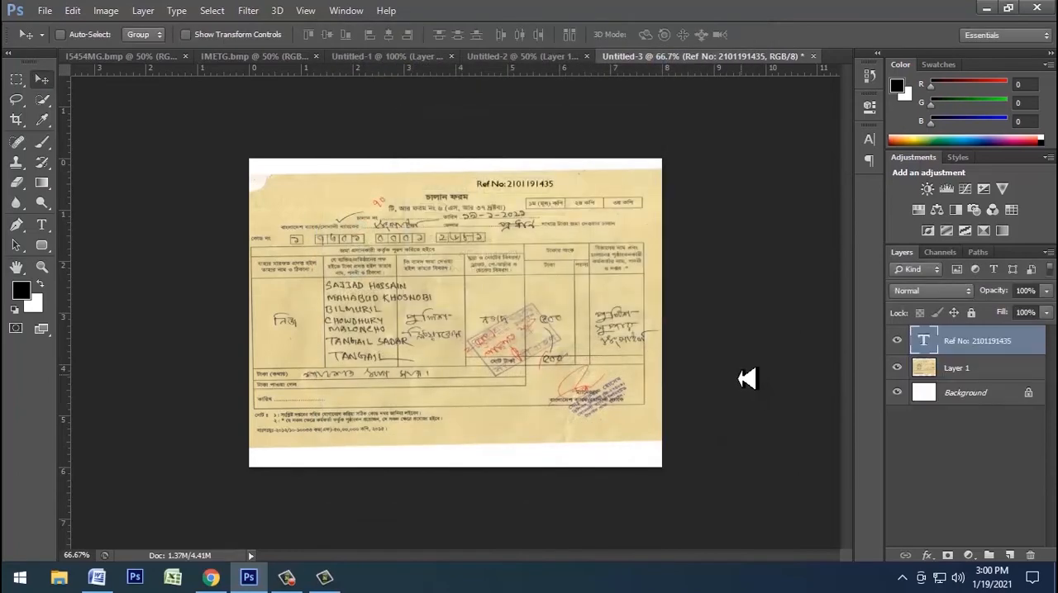
# Step: Switch back to Chrome and review the personal details, addresses, delivery options and attached documents on the confirmation page
pyautogui.click(212, 578)
pyautogui.click(605, 395)
pyautogui.scroll(-4, 606, 395)
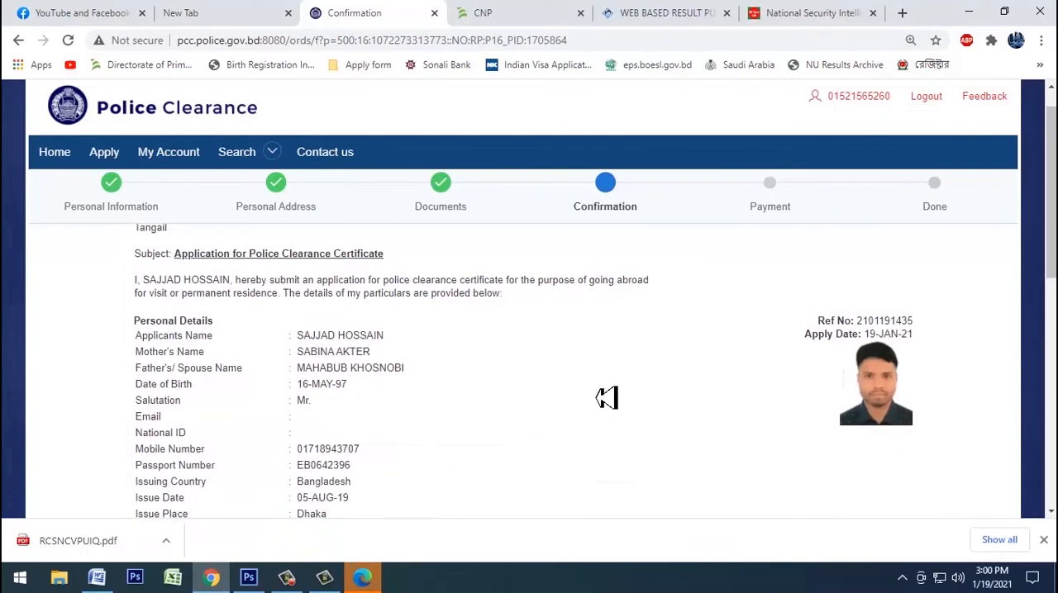
pyautogui.hotkey('ctrl', '-')
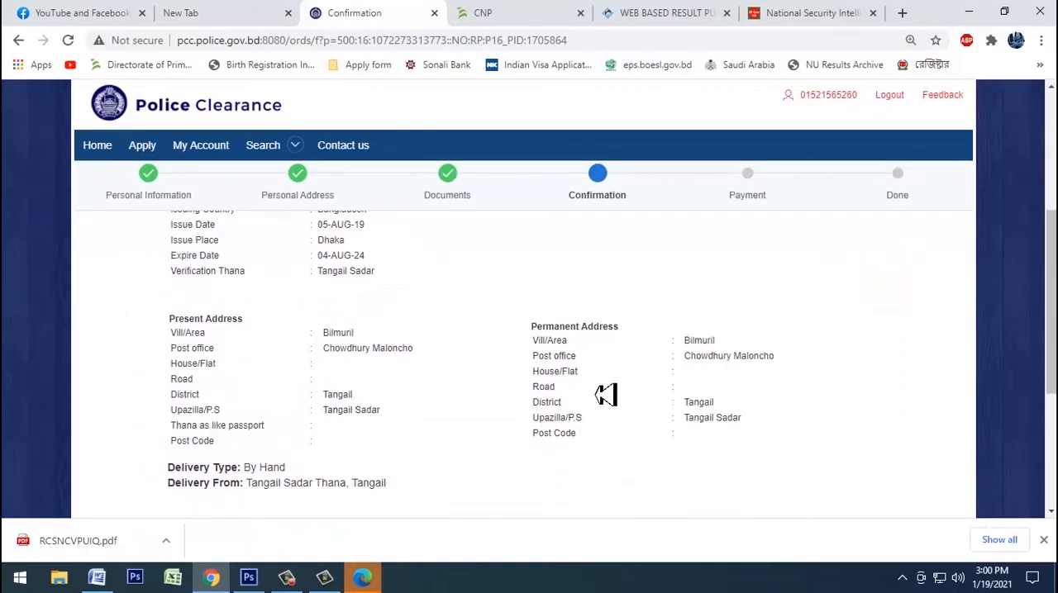
pyautogui.hotkey('ctrl', '-')
pyautogui.scroll(3, 606, 395)
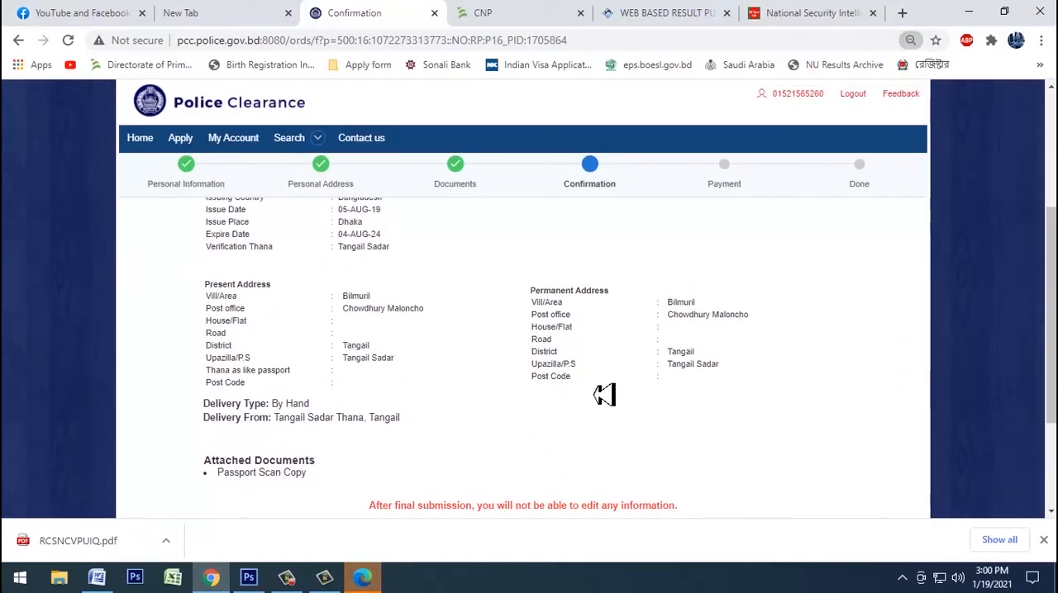
pyautogui.hotkey('ctrl', '+')
pyautogui.hotkey('ctrl', '+')
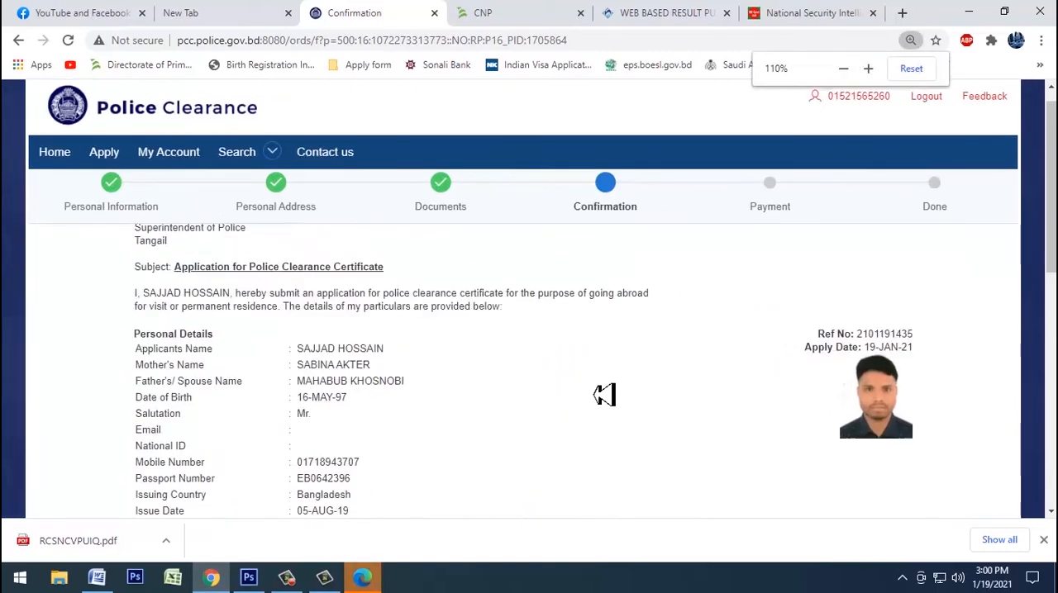
pyautogui.scroll(-1, 547, 410)
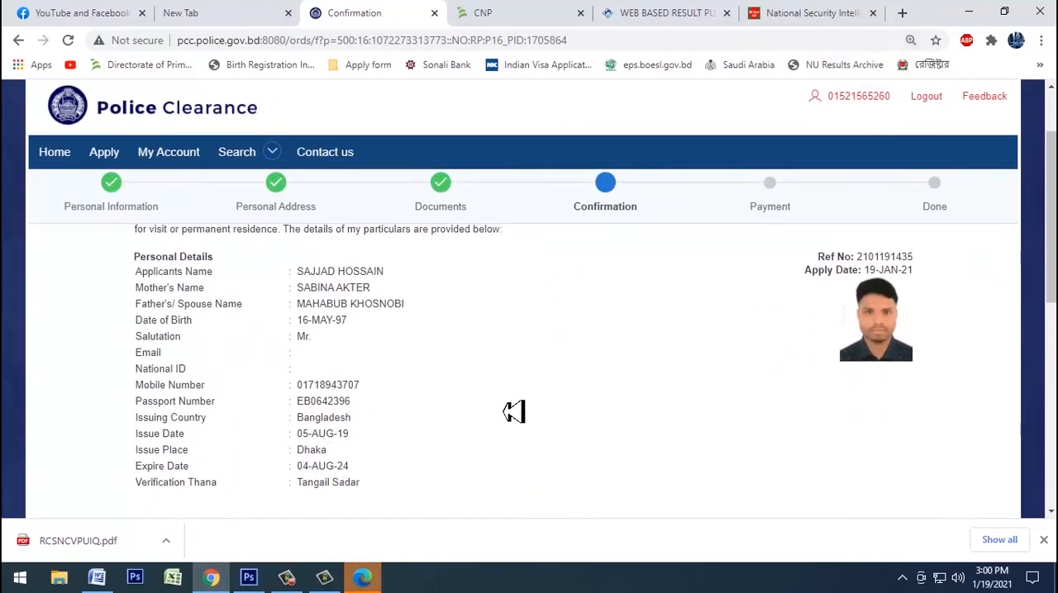
pyautogui.hotkey('ctrl', '-')
pyautogui.hotkey('ctrl', '-')
pyautogui.scroll(-4, 513, 412)
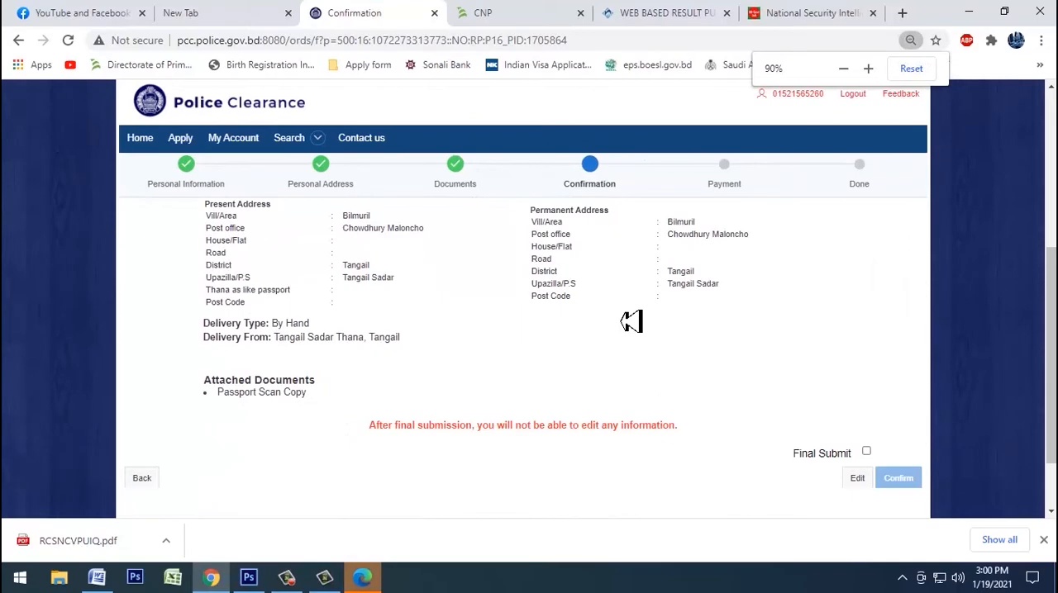
pyautogui.scroll(6, 767, 388)
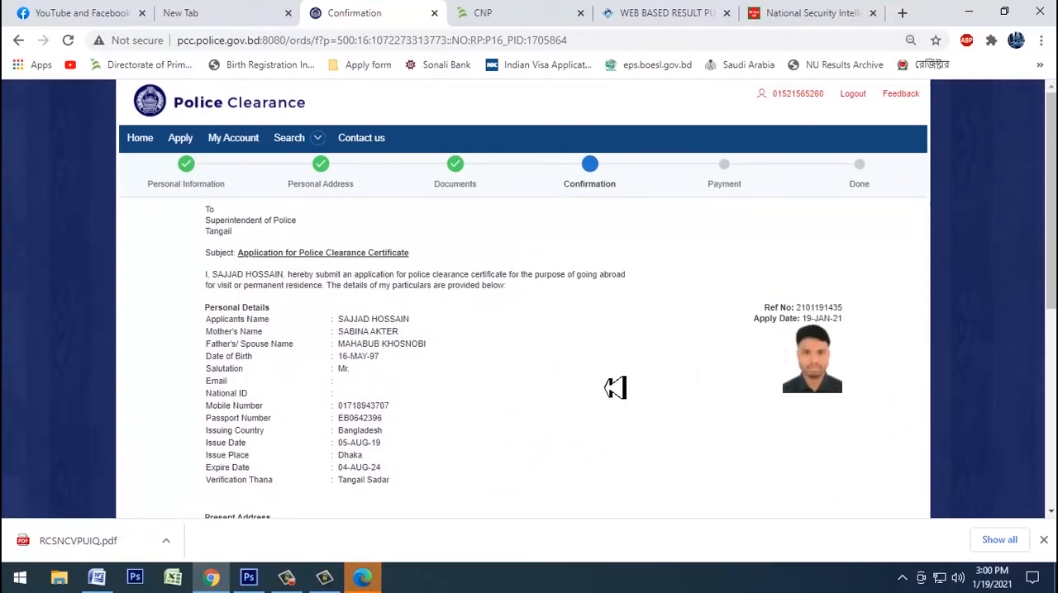
# Step: Print only page 1 of the confirmation page in black and white
pyautogui.hotkey('ctrl', 'p')
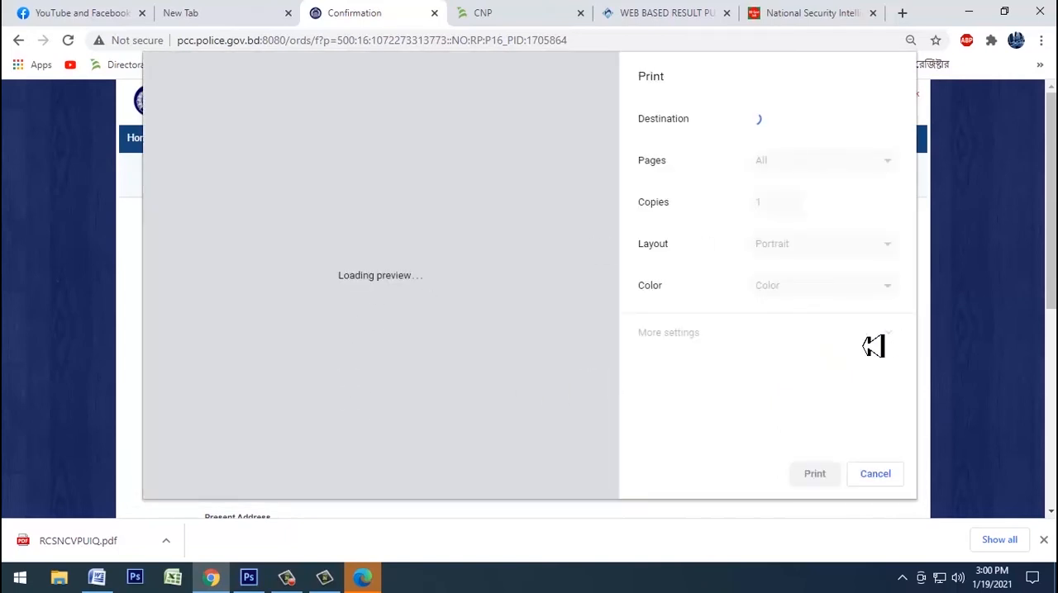
pyautogui.click(812, 289)
pyautogui.click(807, 319)
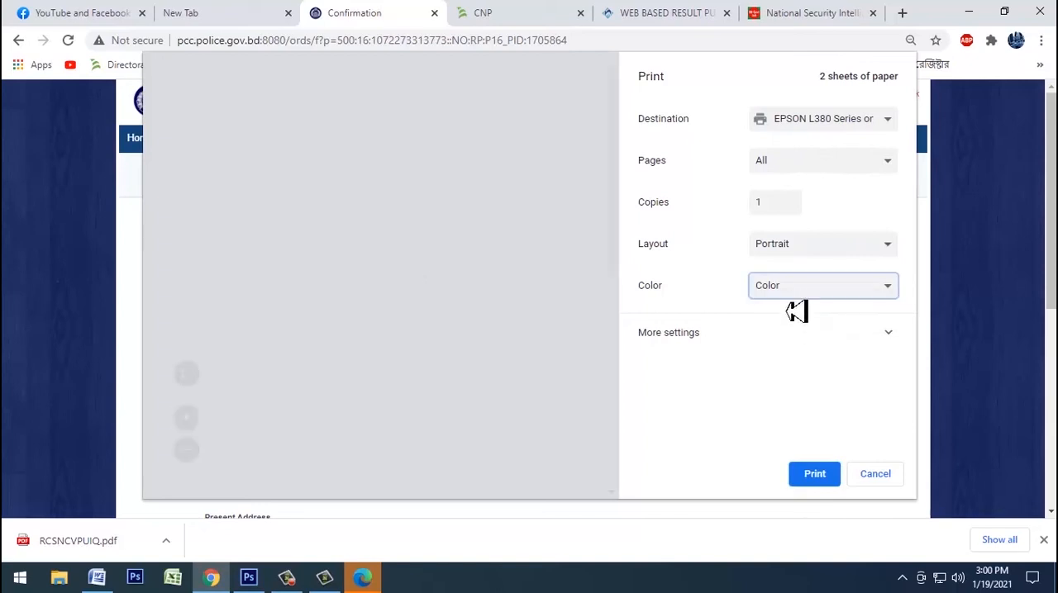
pyautogui.click(808, 292)
pyautogui.click(790, 307)
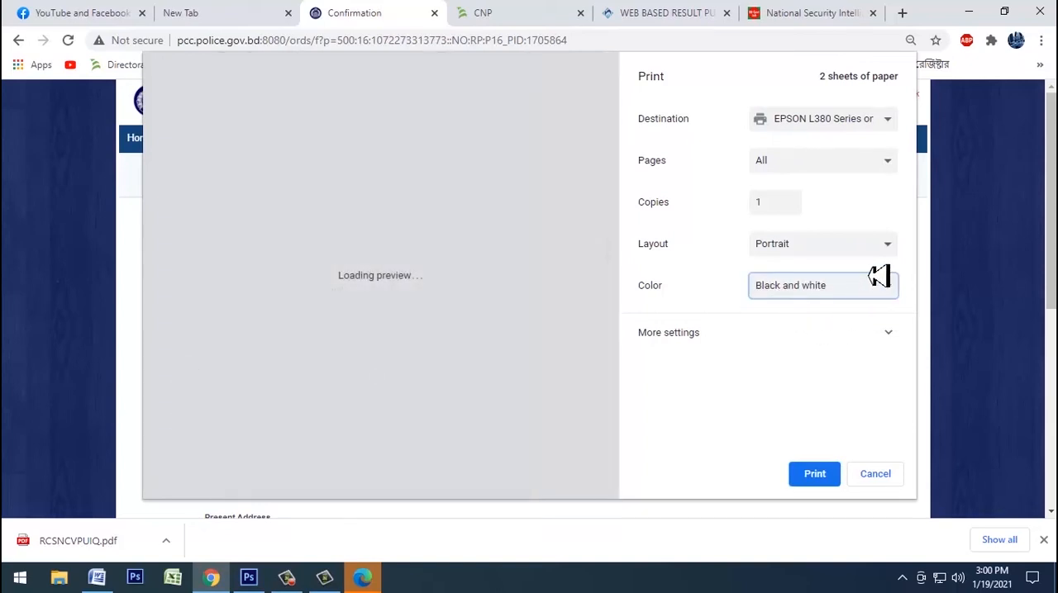
pyautogui.click(839, 162)
pyautogui.click(800, 193)
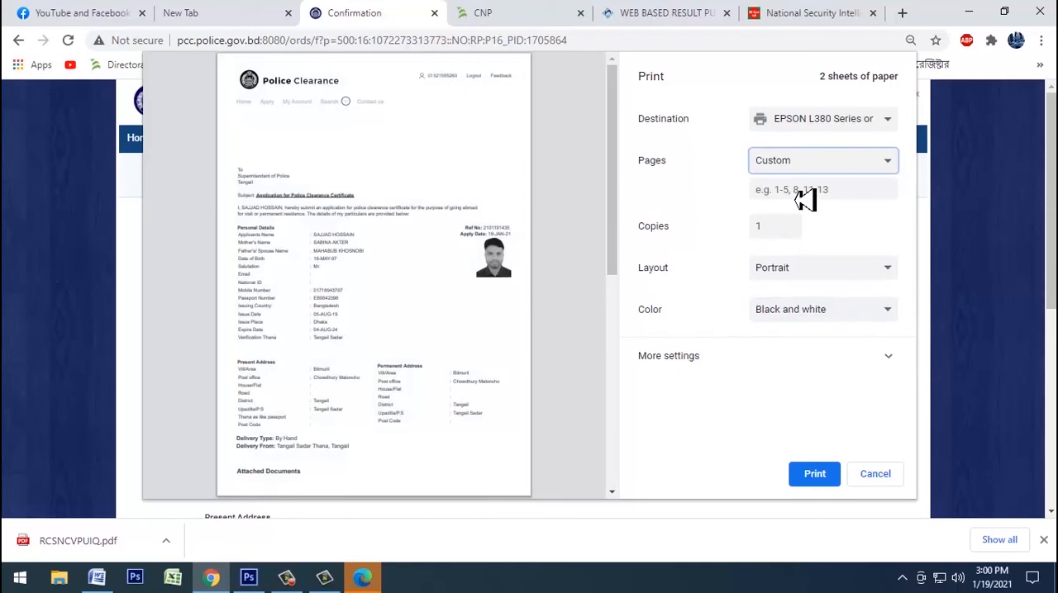
pyautogui.write('1')
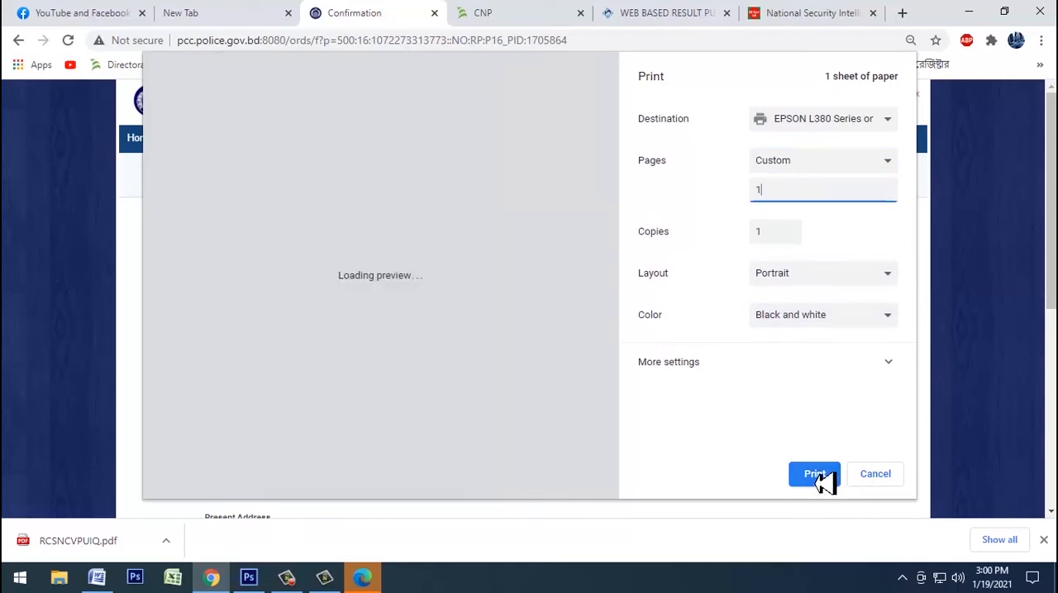
pyautogui.click(824, 482)
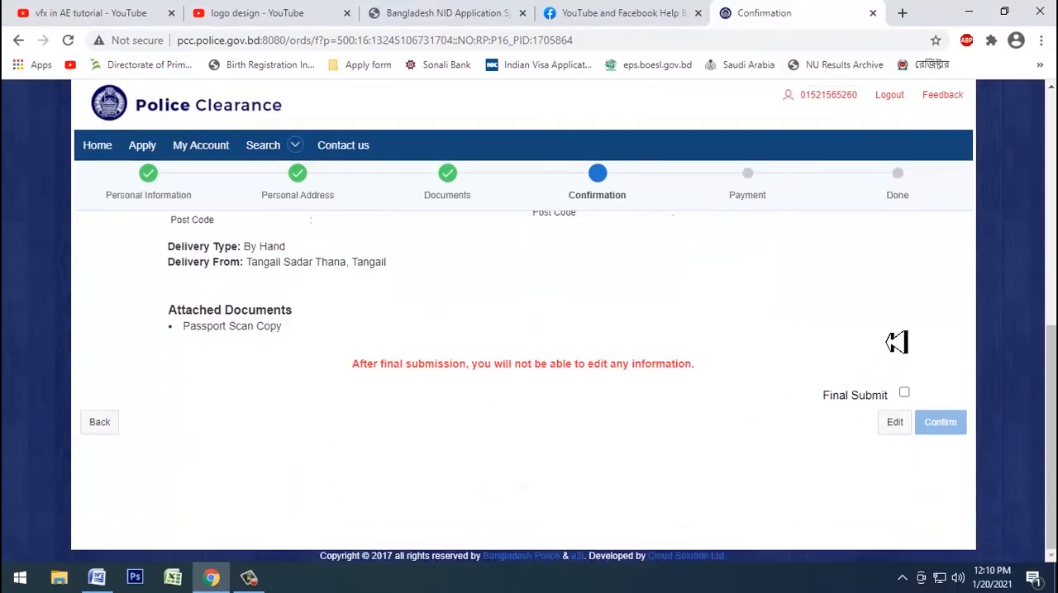
# Step: Mark the application for final submission and confirm it, then open the page for uploading the scanned chalan
pyautogui.click(905, 394)
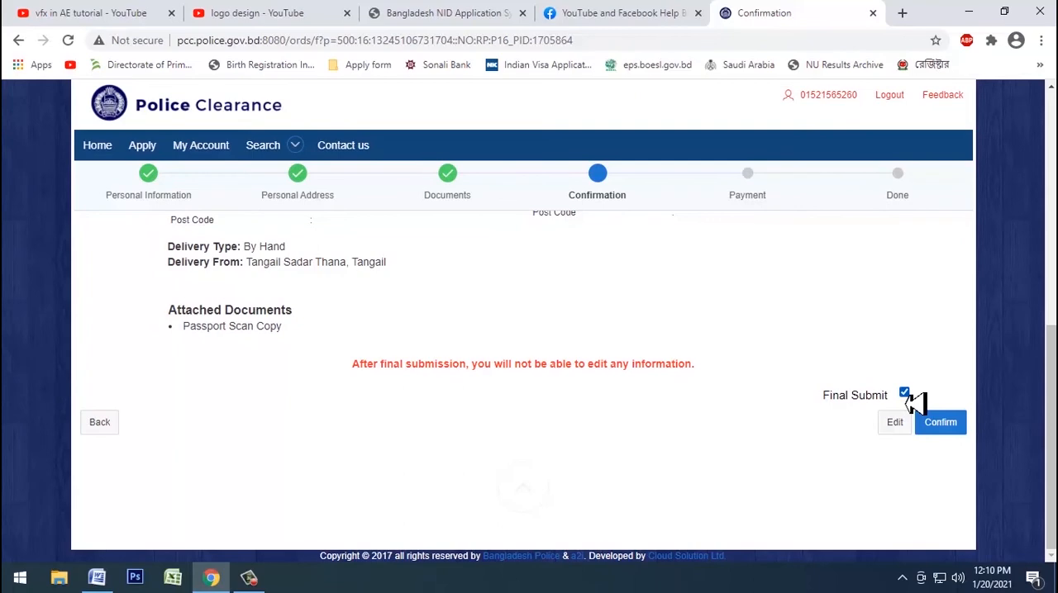
pyautogui.click(948, 431)
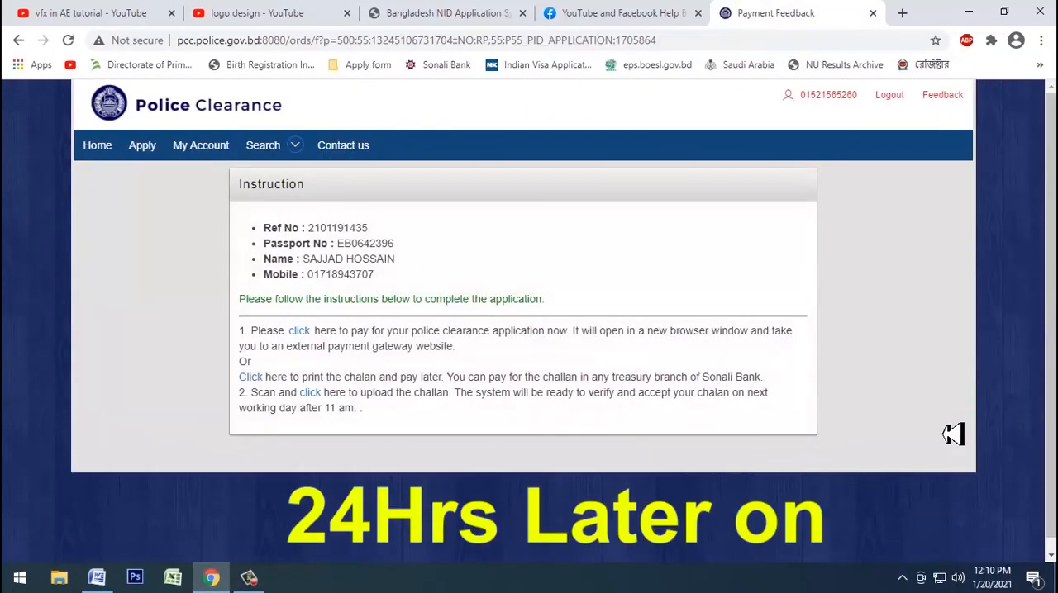
pyautogui.click(321, 400)
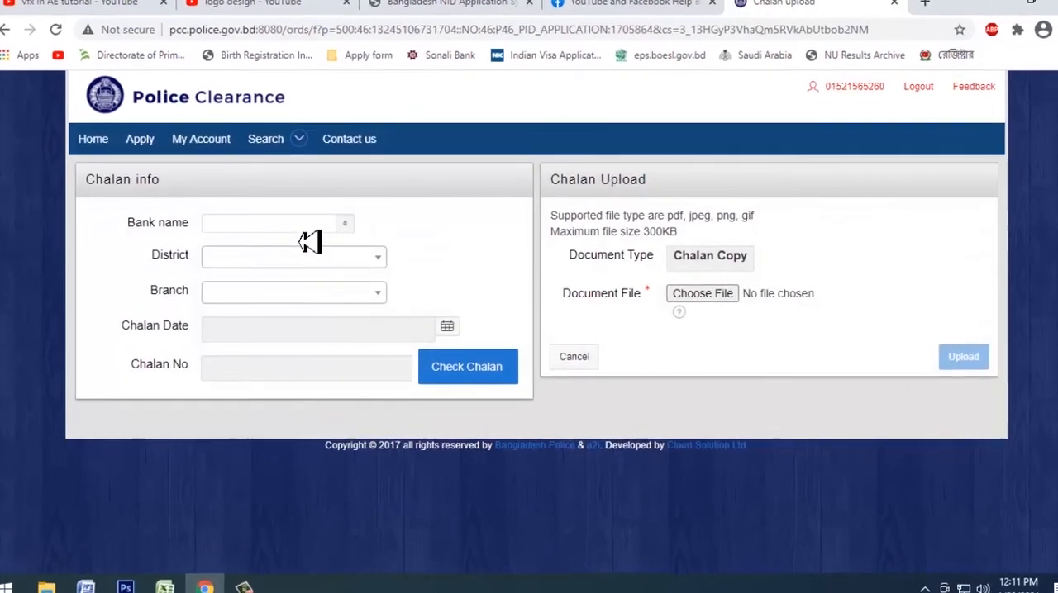
# Step: Set the chalan's bank to SONALI BANK, district to TANGAIL, branch to TANGAIL BRANCH and date to 19-Jan-21
pyautogui.click(343, 227)
pyautogui.click(272, 268)
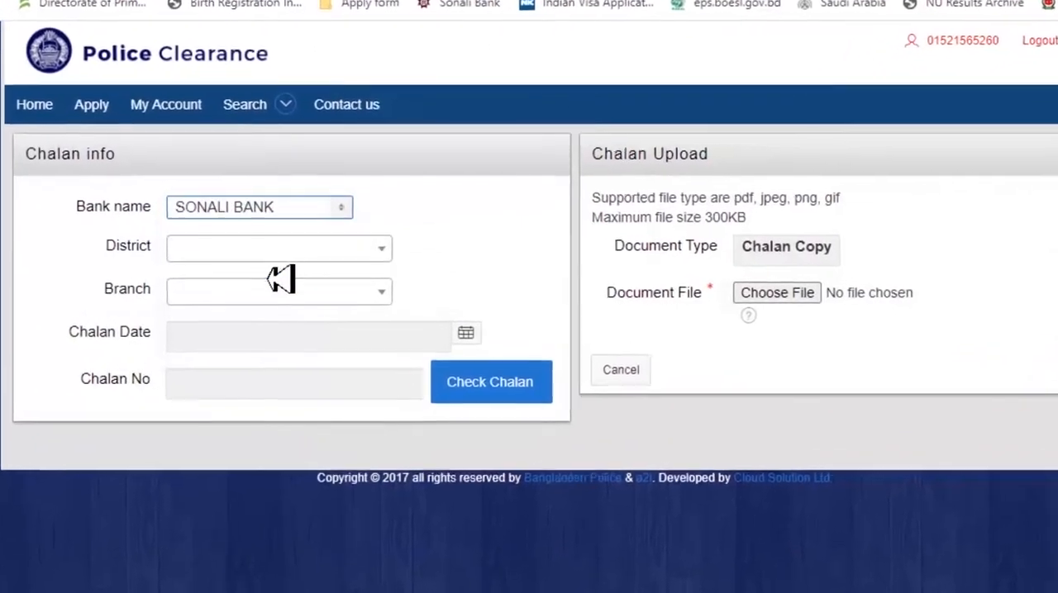
pyautogui.click(281, 250)
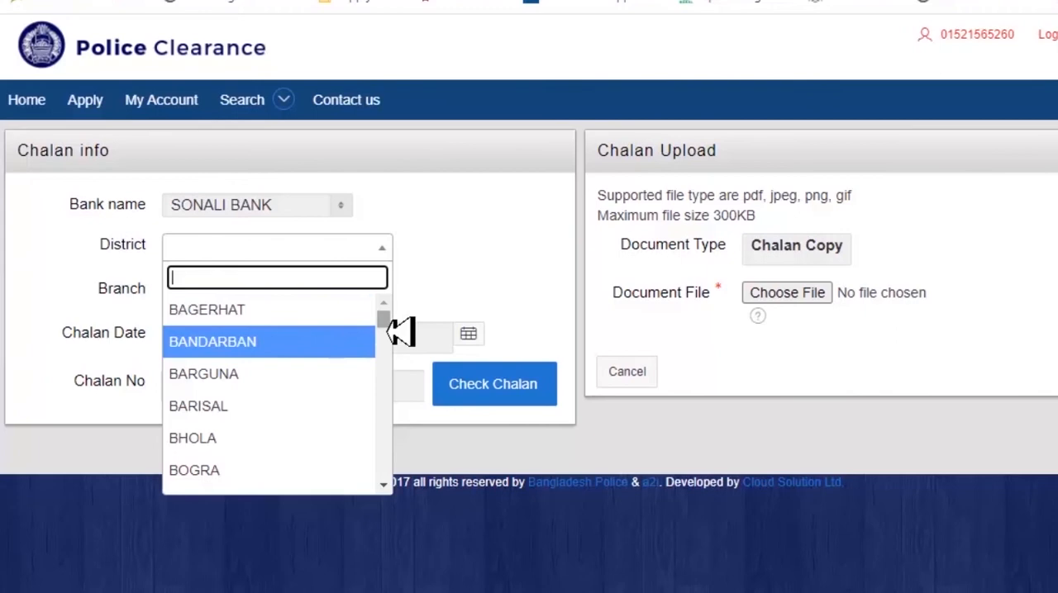
pyautogui.moveTo(384, 321); pyautogui.dragTo(389, 488)
pyautogui.click(258, 451)
pyautogui.click(277, 291)
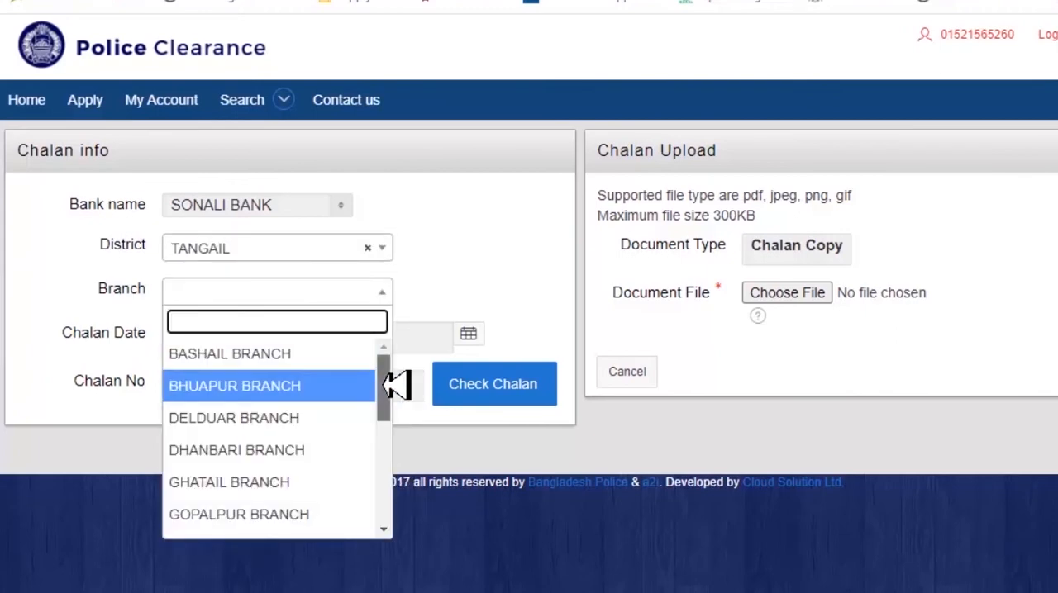
pyautogui.moveTo(387, 382); pyautogui.dragTo(388, 493)
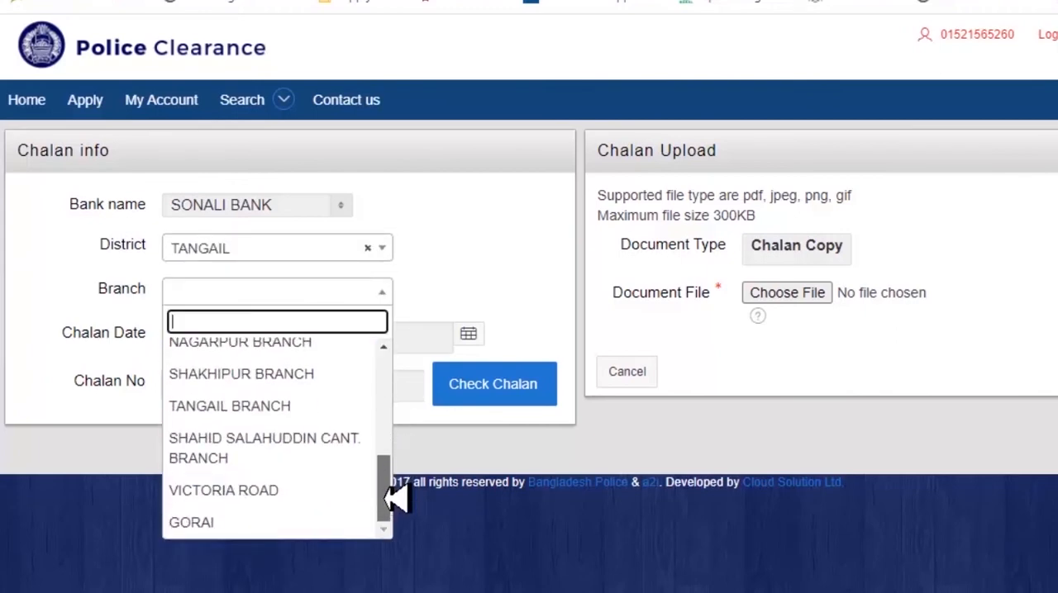
pyautogui.click(293, 409)
pyautogui.click(271, 348)
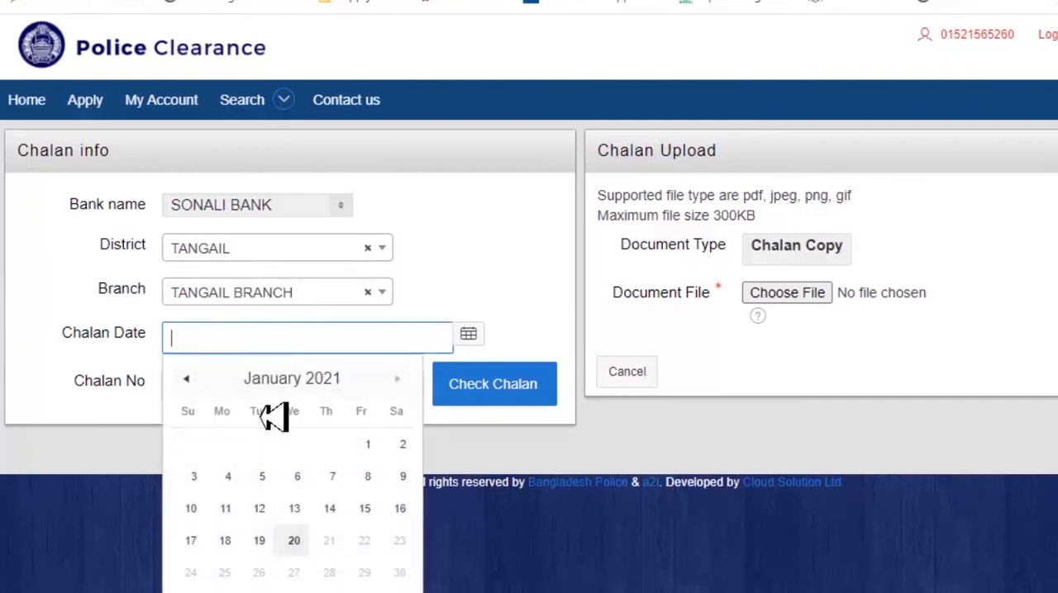
pyautogui.click(260, 542)
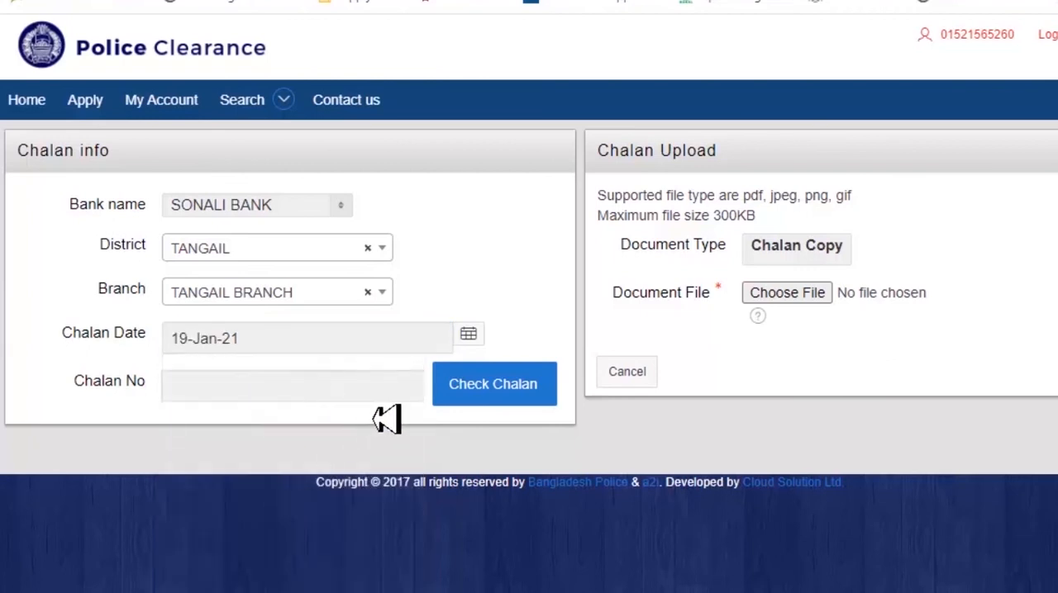
# Step: Fill in the chalan number by consulting the 70 ref image in the applicant's folder, and check the chalan
pyautogui.click(301, 402)
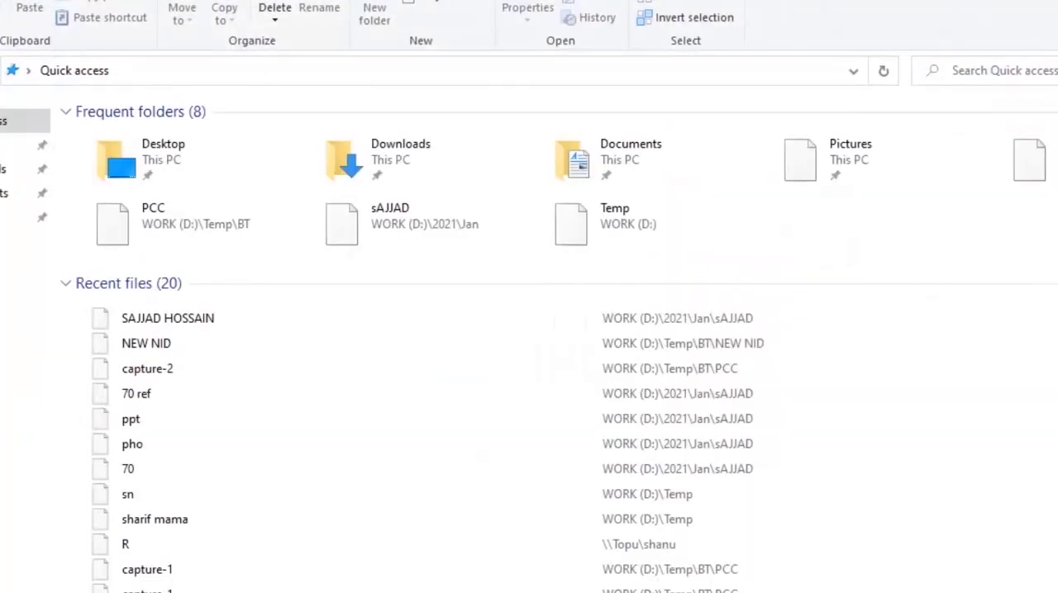
pyautogui.click(25, 289)
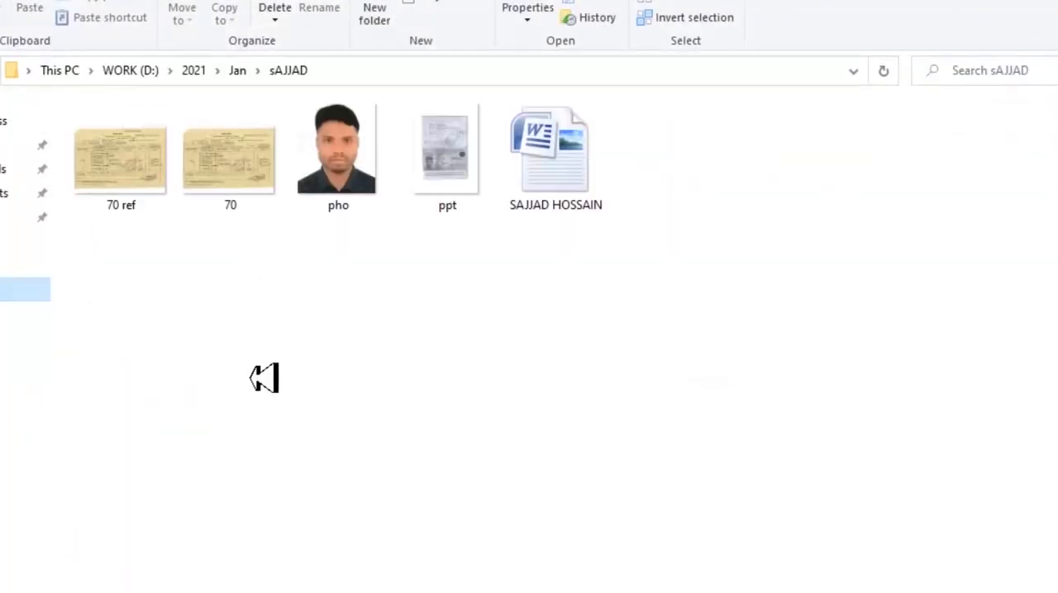
pyautogui.click(126, 214)
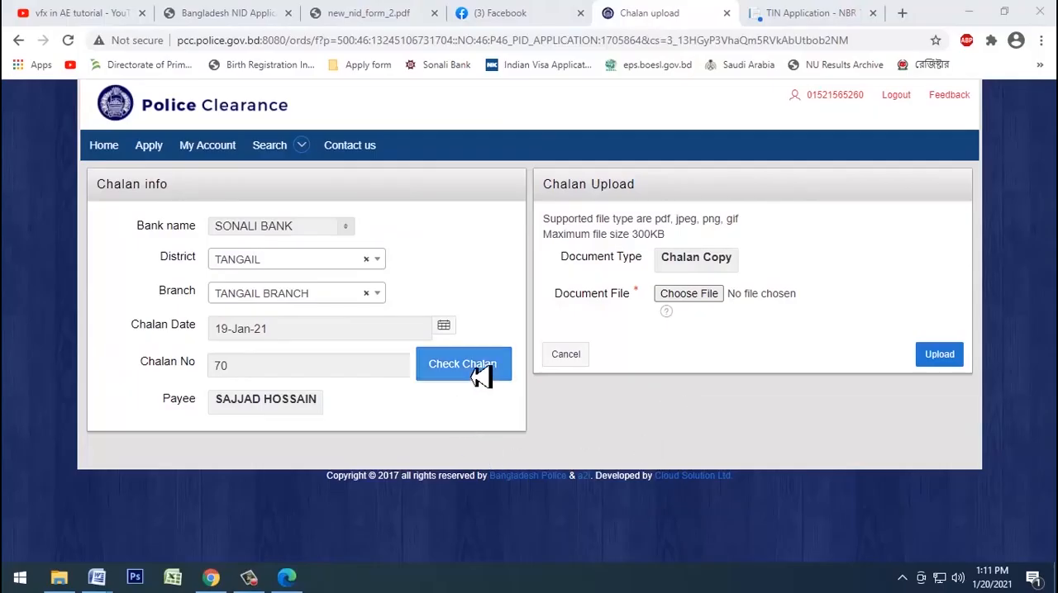
# Step: Attach 70 ref.jpg from the applicant's folder as the chalan copy and upload it
pyautogui.click(711, 303)
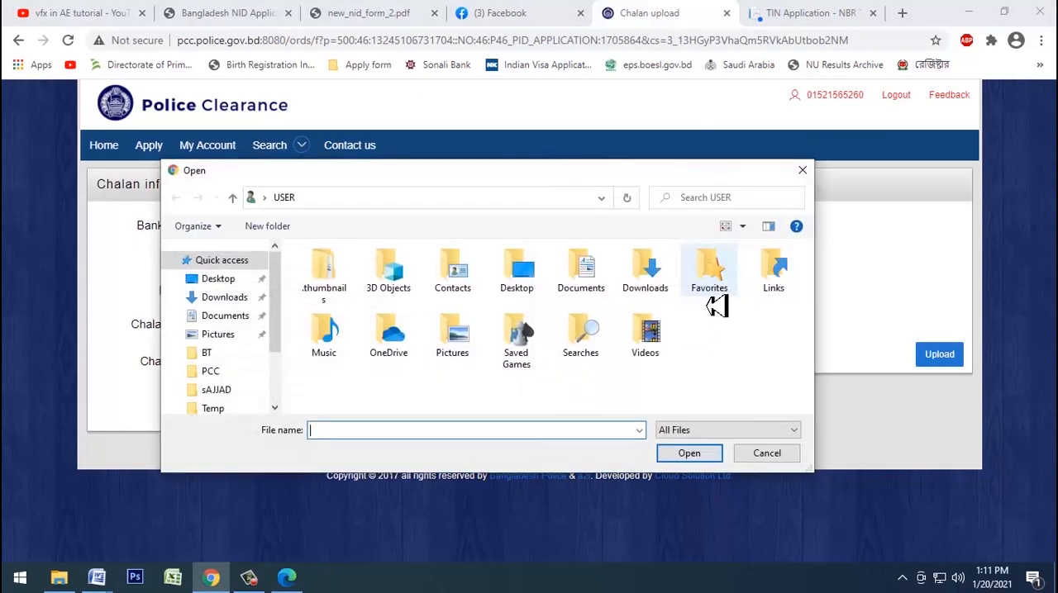
pyautogui.click(223, 390)
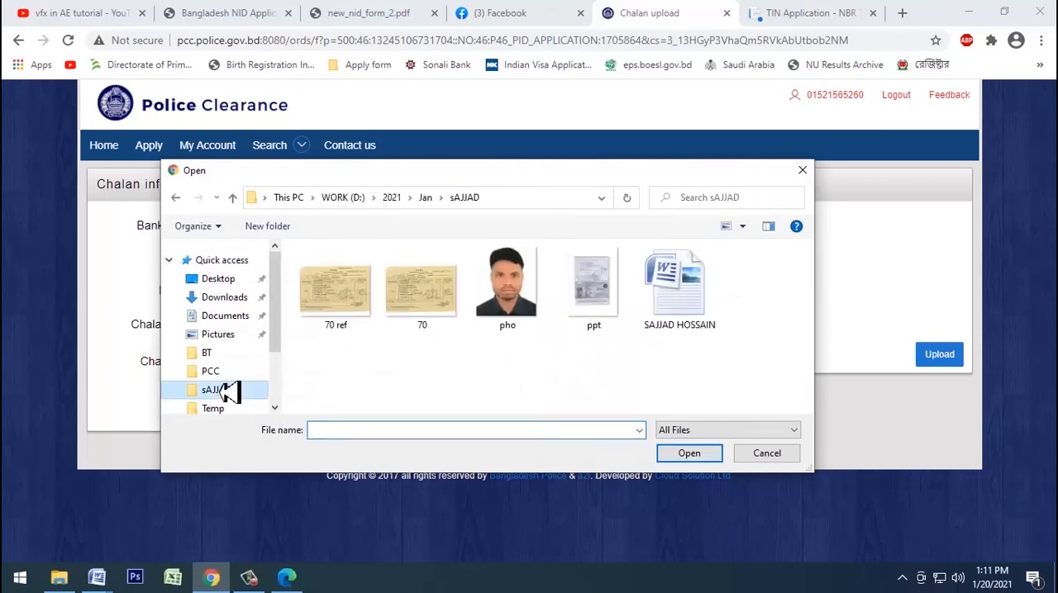
pyautogui.click(346, 329)
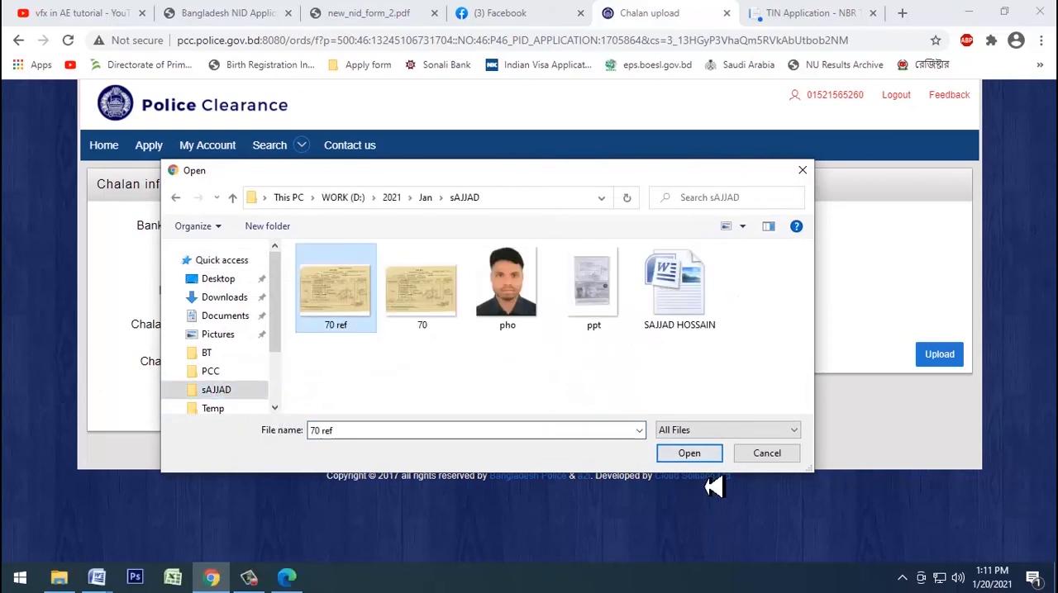
pyautogui.click(699, 458)
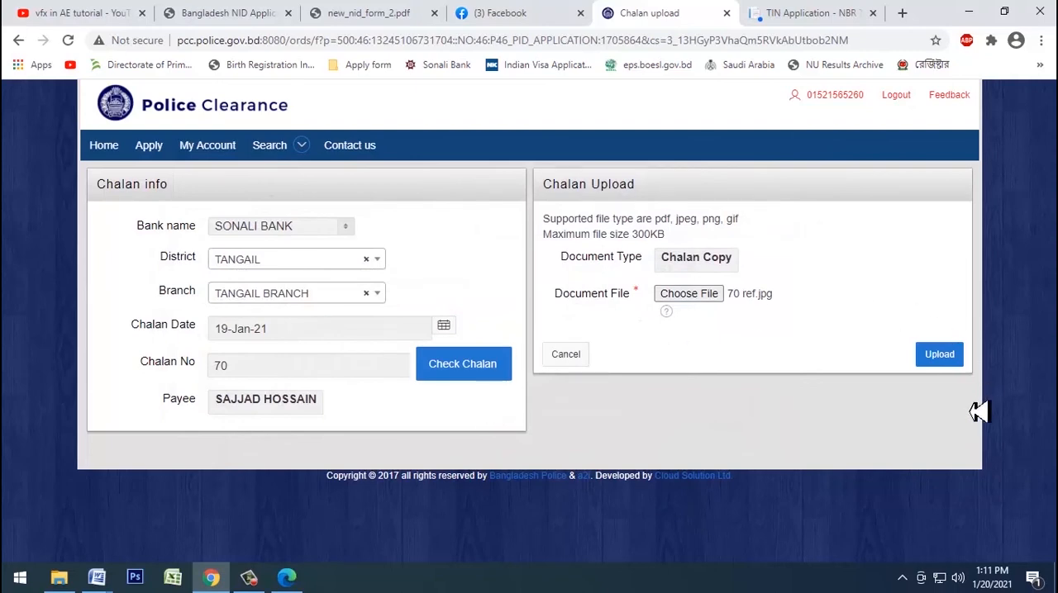
pyautogui.click(942, 357)
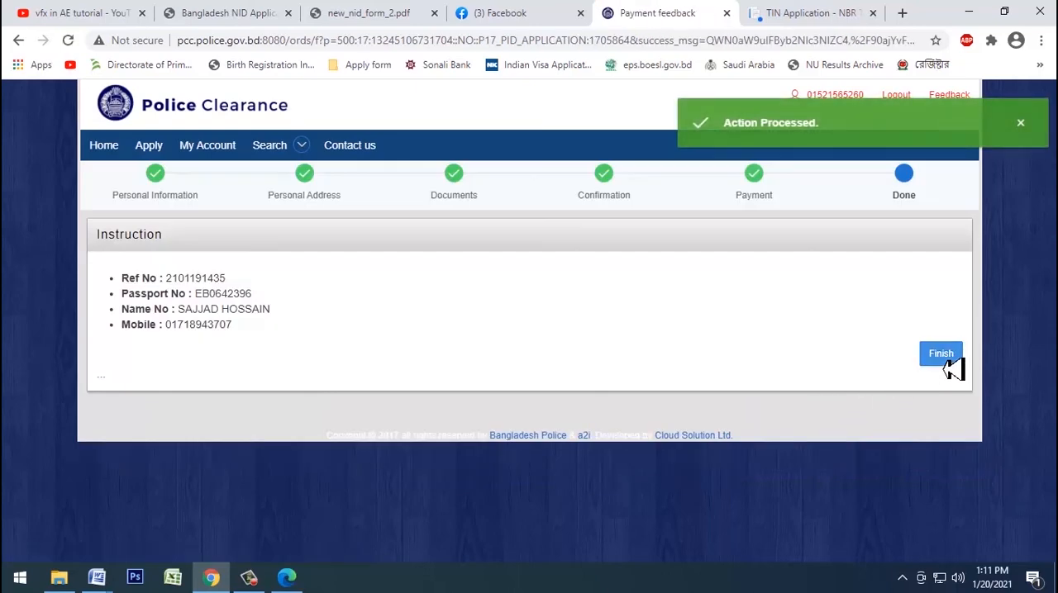
# Step: Go to the account's application status list and open the details of the newly submitted application
pyautogui.click(942, 355)
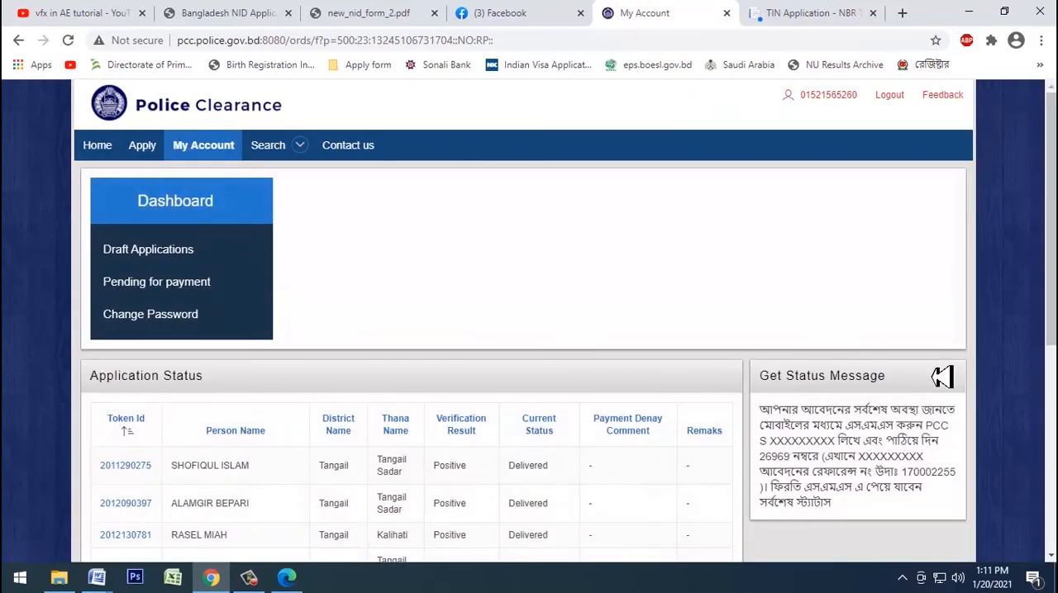
pyautogui.scroll(-5, 207, 462)
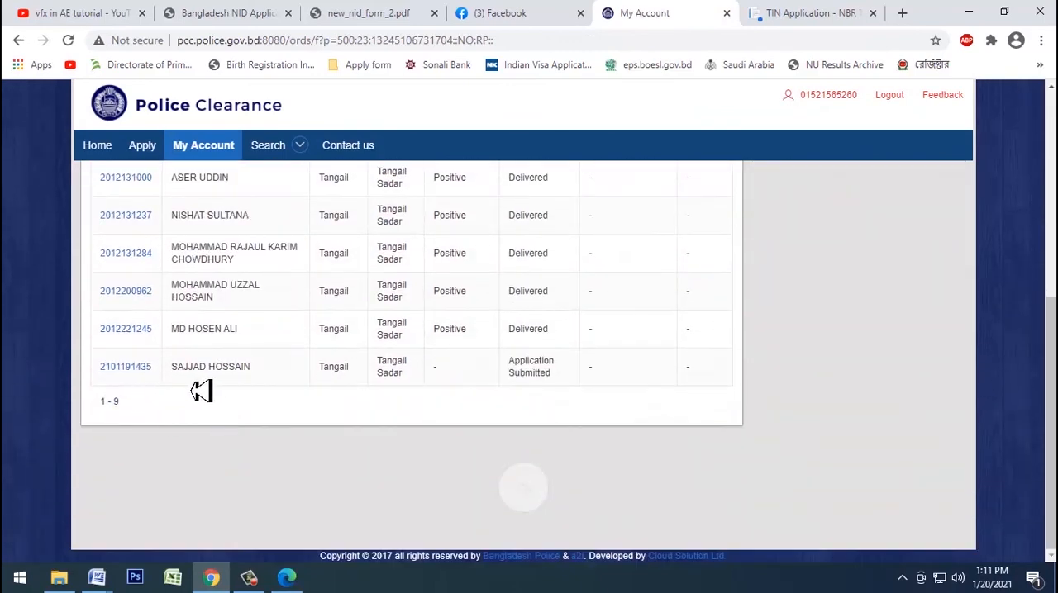
pyautogui.click(138, 368)
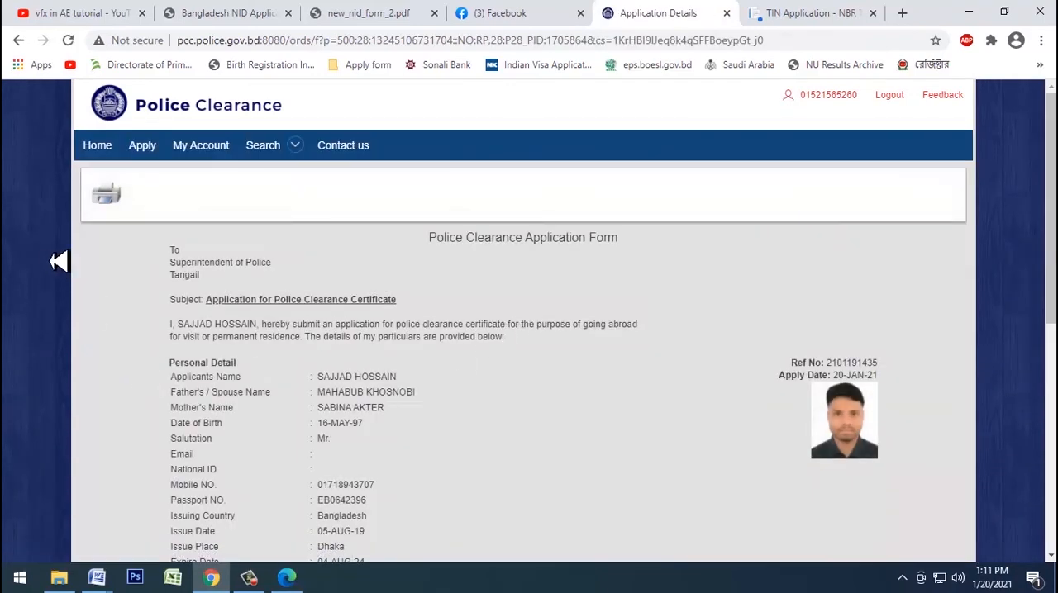
# Step: Print only page 1 of the submitted Police Clearance Application Form on the EPSON L380 Series printer
pyautogui.click(106, 195)
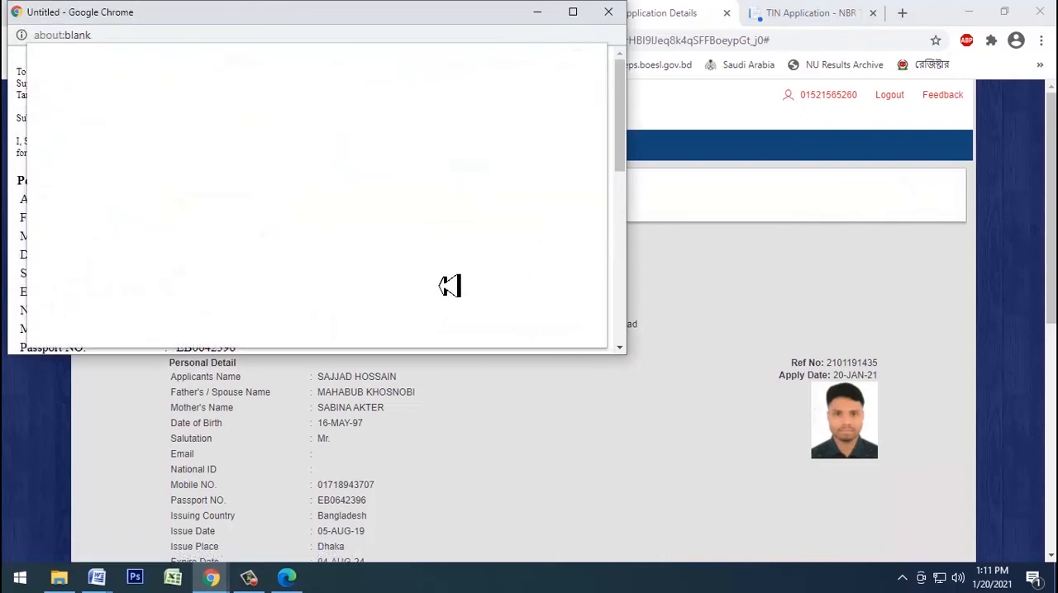
pyautogui.click(475, 159)
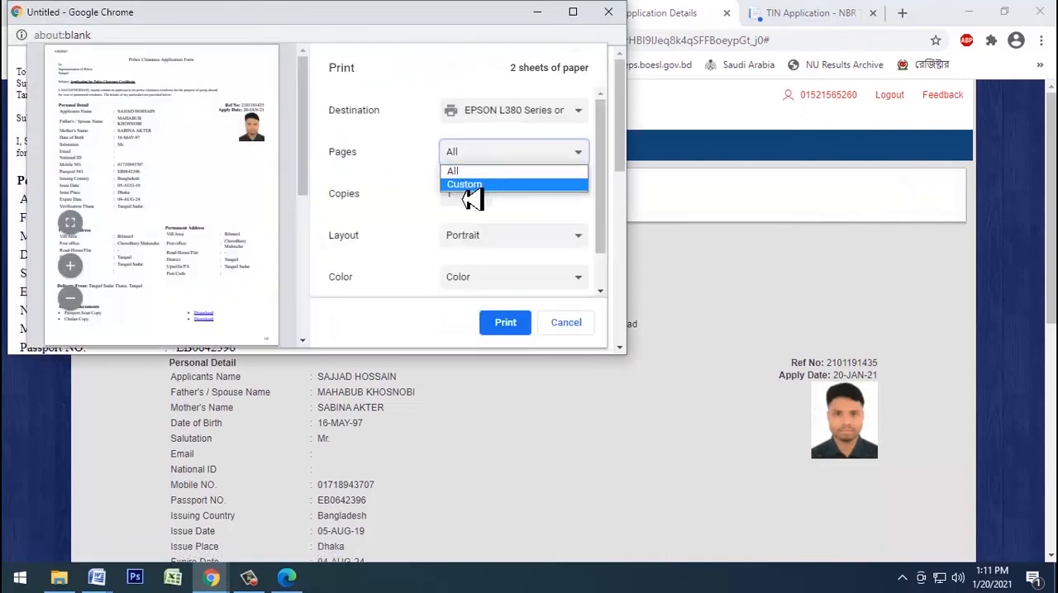
pyautogui.click(467, 185)
pyautogui.write('1')
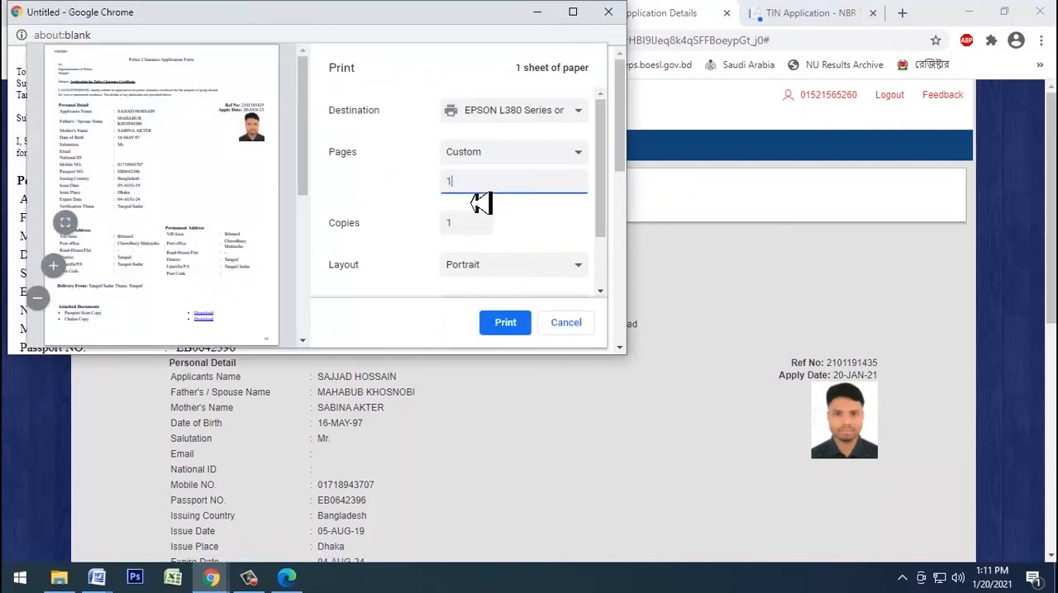
pyautogui.scroll(-2, 479, 203)
pyautogui.click(506, 323)
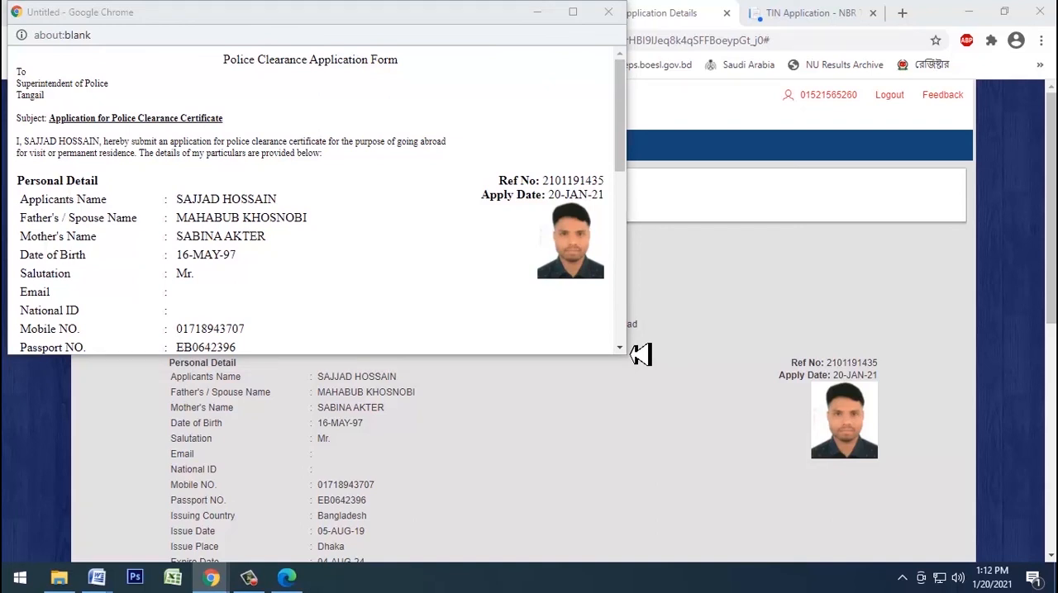
pyautogui.click(631, 356)
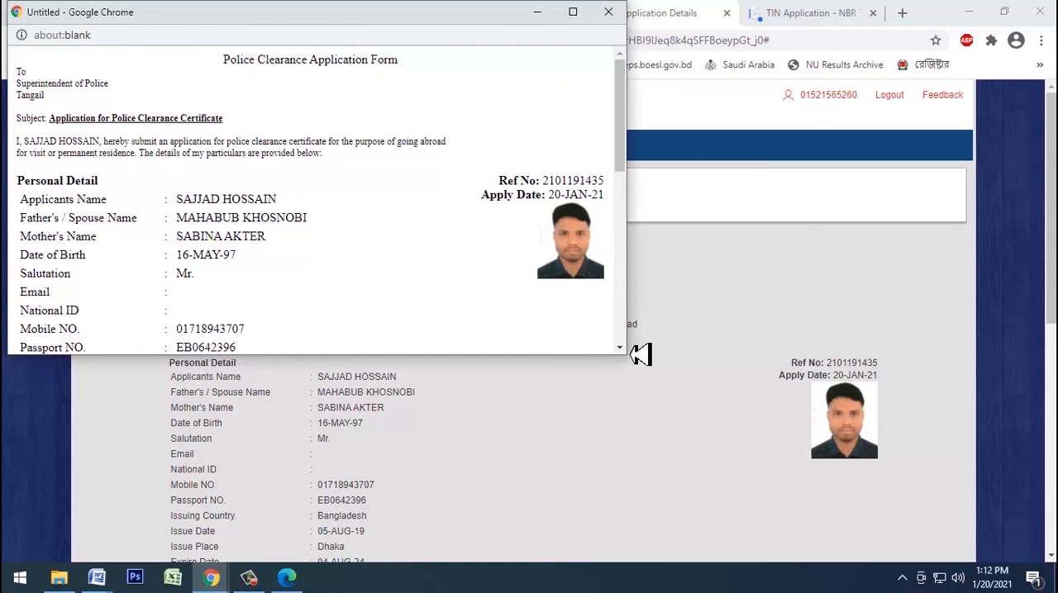